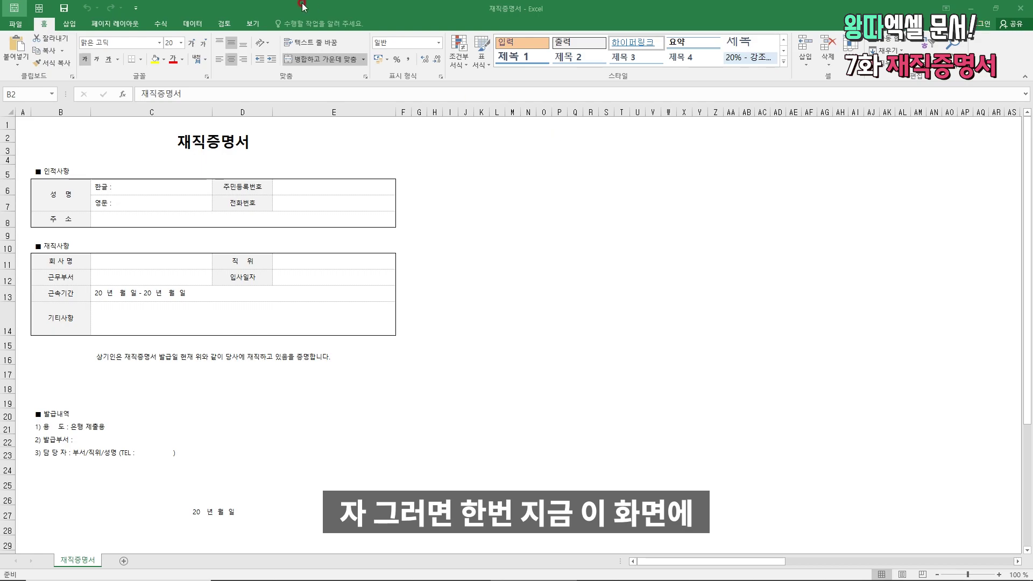
Look over the finished 재직증명서 form from its title down to the company signature block.
left_click(56, 151)
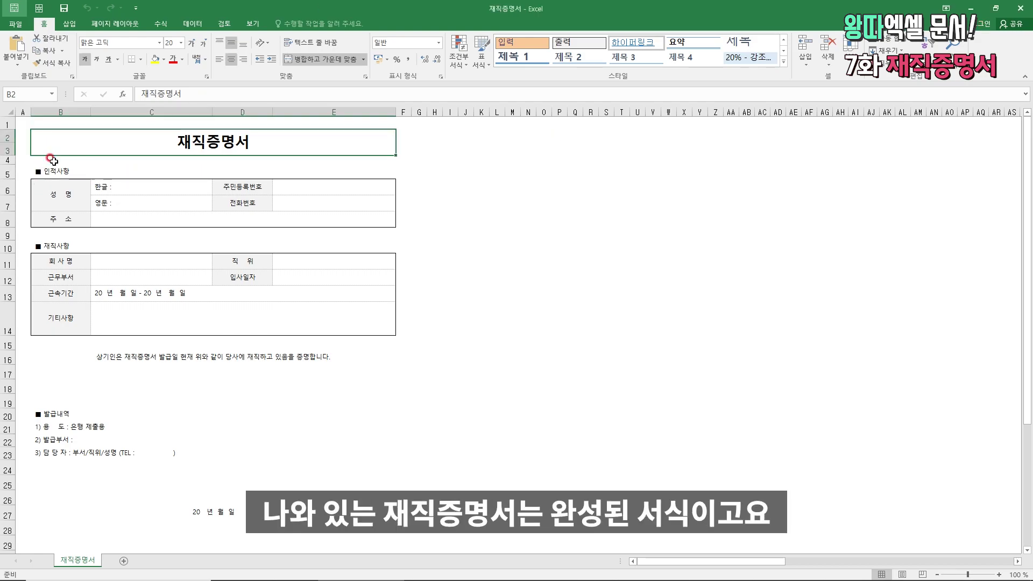
scroll(56, 156, "down", 5)
scroll(54, 162, "down", 1)
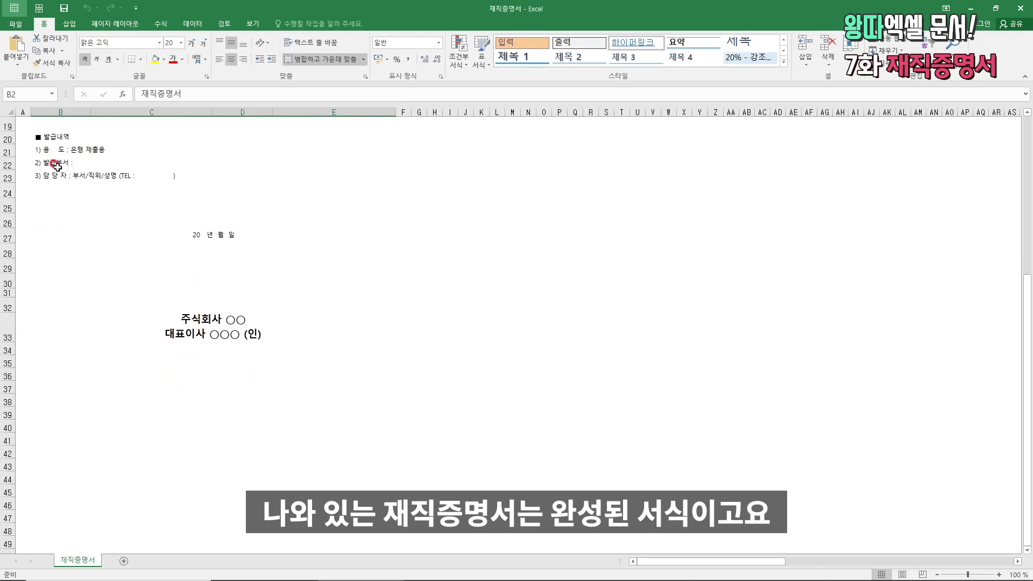
scroll(54, 163, "up", 6)
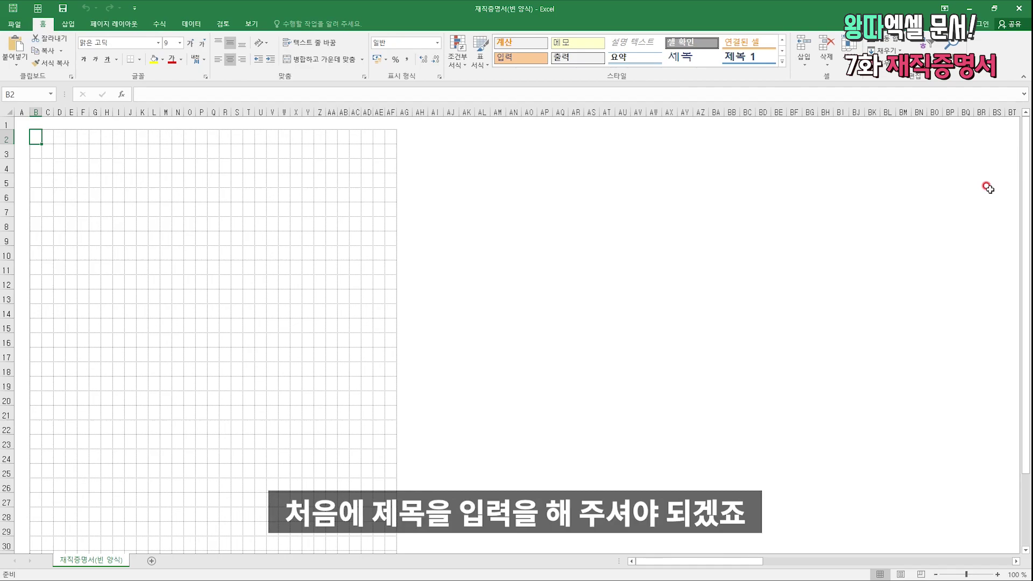
Merge and center cells B2:AF4 as the title area of the blank form.
key("shift+Down")
key("shift+Down")
key("shift+Right")
key("shift+Right")
key("shift+Right")
key("shift+Right")
key("shift+Right")
key("shift+Right")
key("shift+Right")
key("shift+Right")
key("shift+Right")
key("shift+Right")
key("shift+Right")
key("shift+Right")
key("shift+Right")
key("shift+Right")
key("shift+Right")
key("shift+Right")
key("shift+Right")
key("shift+Right")
key("shift+Right")
key("shift+Right")
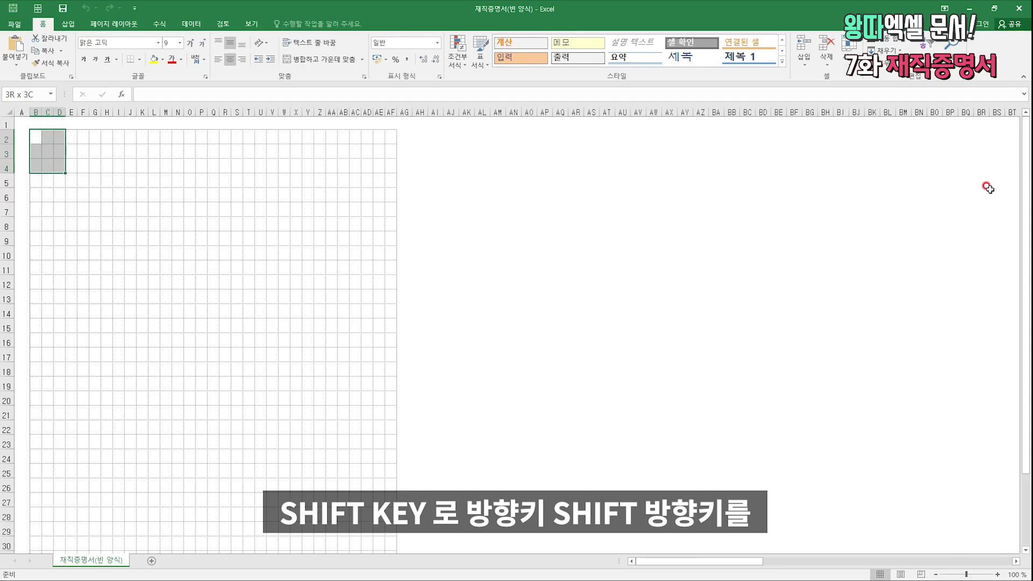
key("shift+Right")
key("shift+Right")
key("shift+Right")
key("shift+Right")
key("shift+Right")
key("shift+Right")
key("shift+Right")
key("shift+Right")
key("shift+Right")
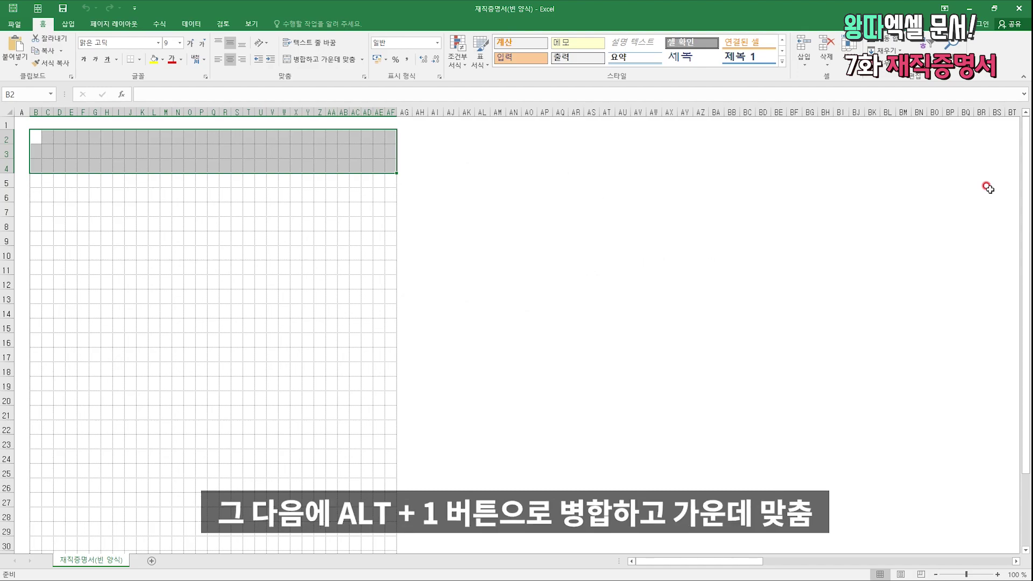
key("alt+1")
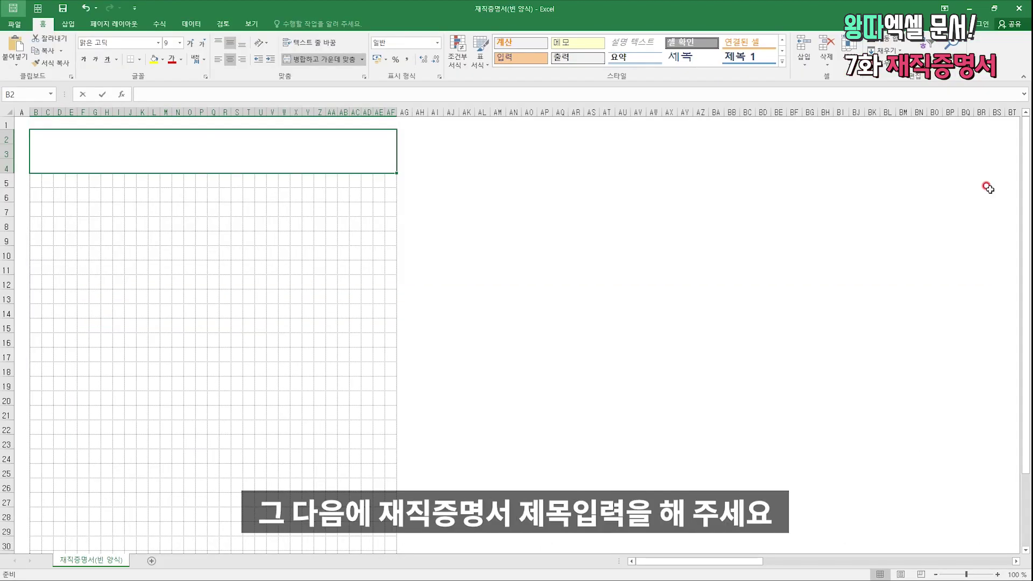
Enter the title 재직증명서 in the merged title cell.
type("wowl")
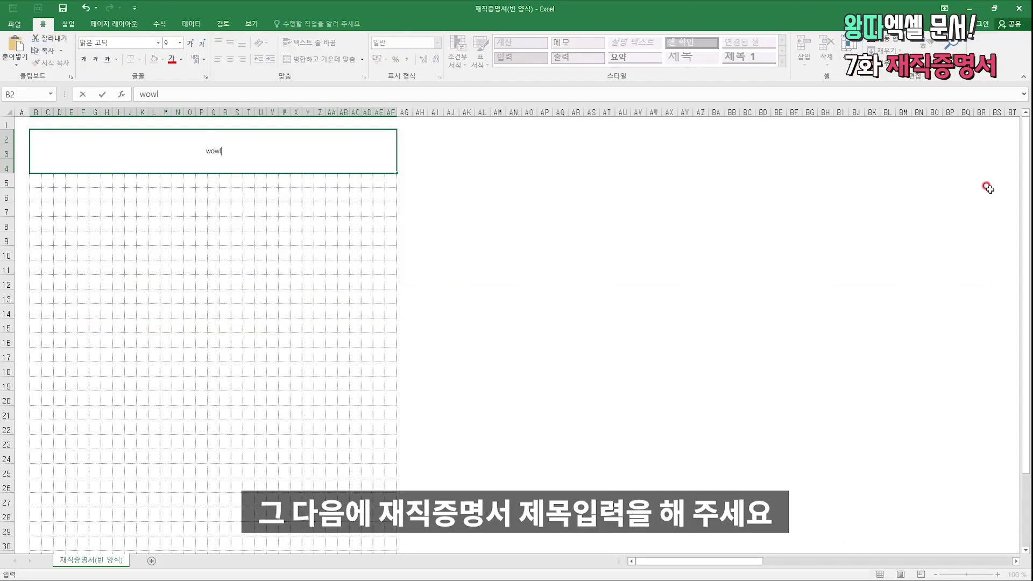
key("BackSpace")
key("BackSpace")
key("BackSpace")
type("재직증명서")
key("Return")
key("Up")
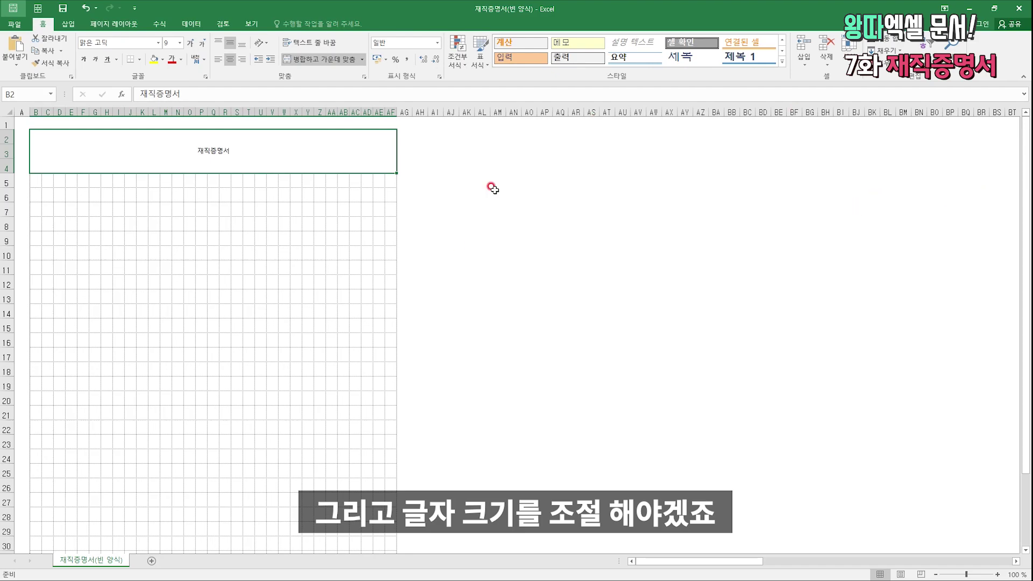
Set the 재직증명서 title to font size 20 and make it bold.
left_click(176, 41)
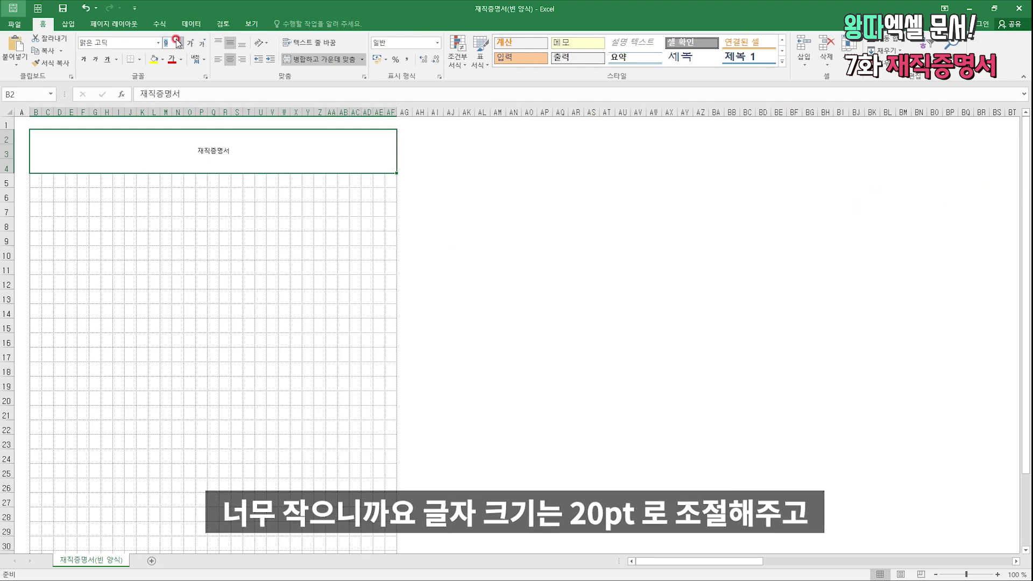
type("20")
key("Return")
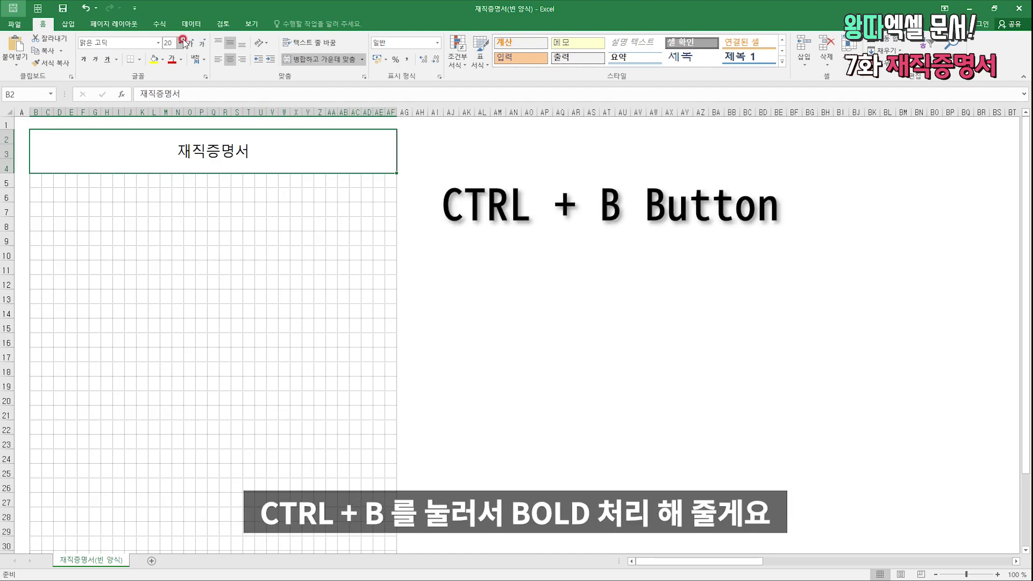
key("ctrl+b")
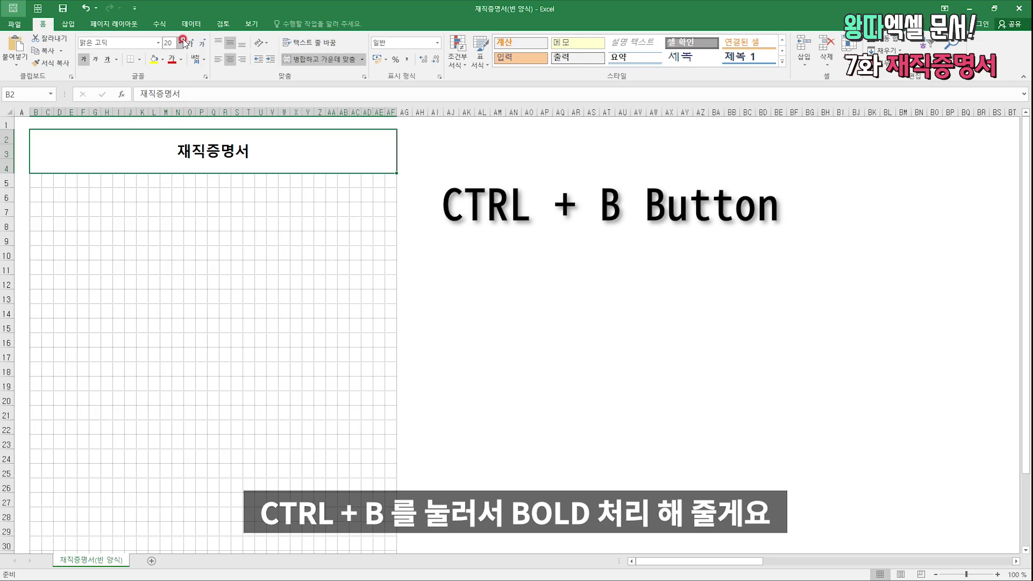
Enter the section heading 인적사항 in cell B6.
key("Down")
key("Down")
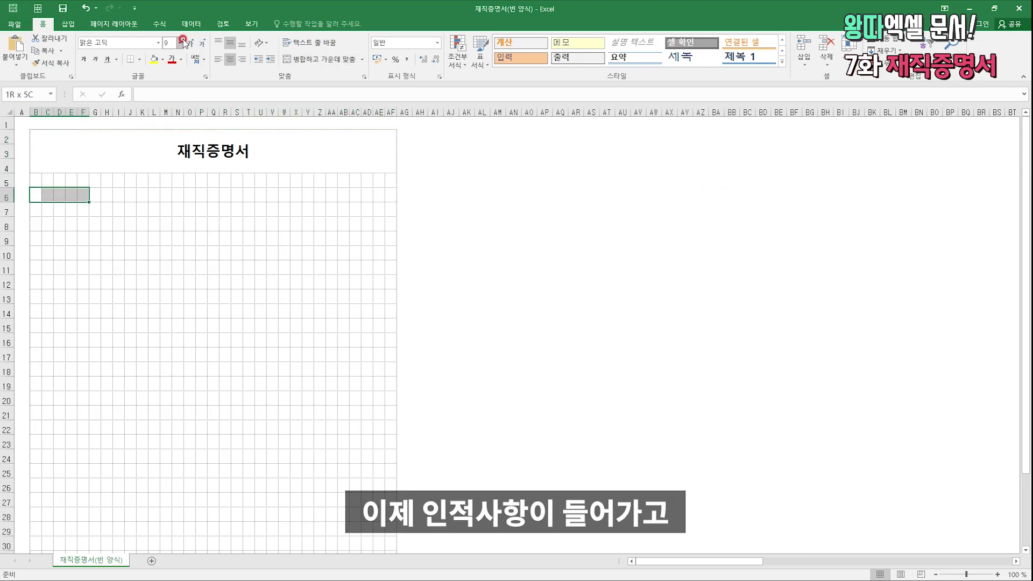
type("인저ㄱ사항")
key("ctrl+Return")
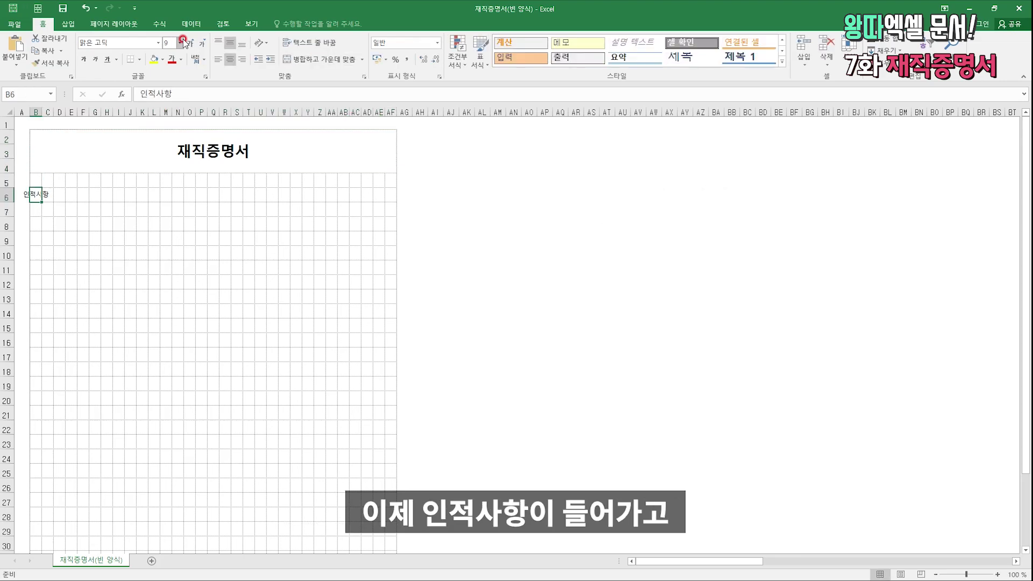
Put a black square symbol (■) from the 도형 기호 subset, followed by a space, in front of 인적사항 in B6.
key("F2")
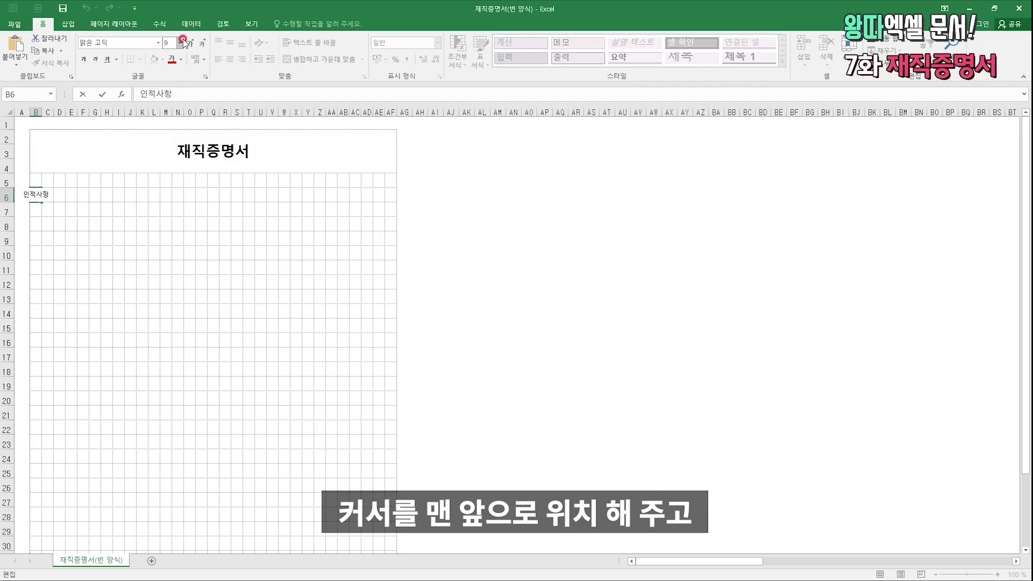
key("alt+i")
key("s")
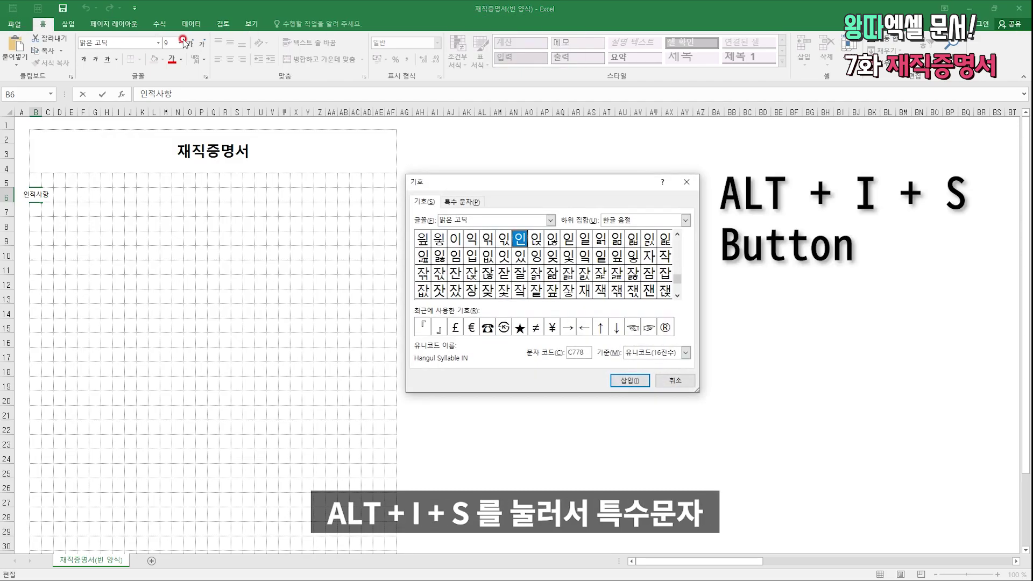
left_click_drag(454, 185, 285, 183)
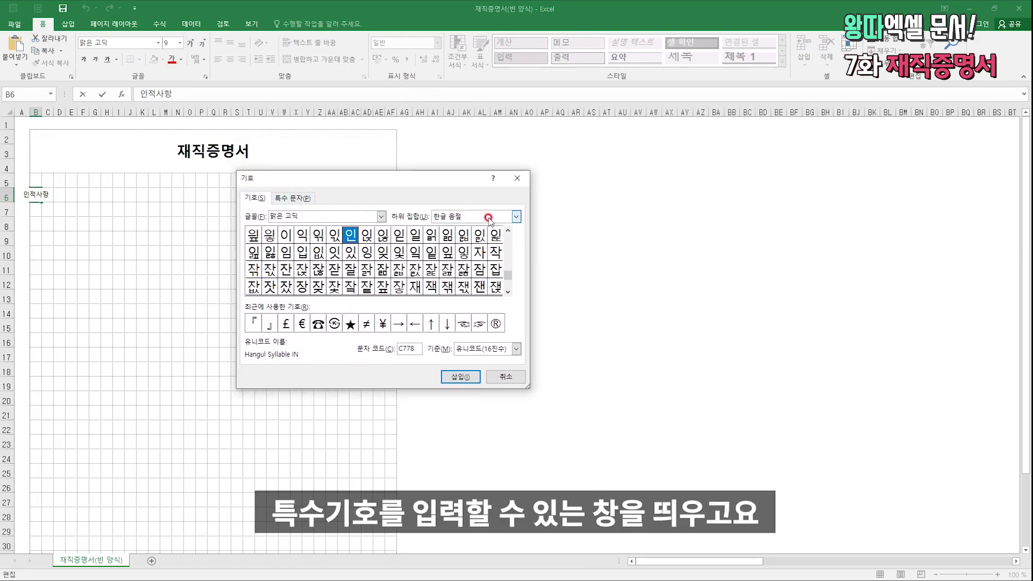
left_click(515, 217)
scroll(478, 247, "up", 5)
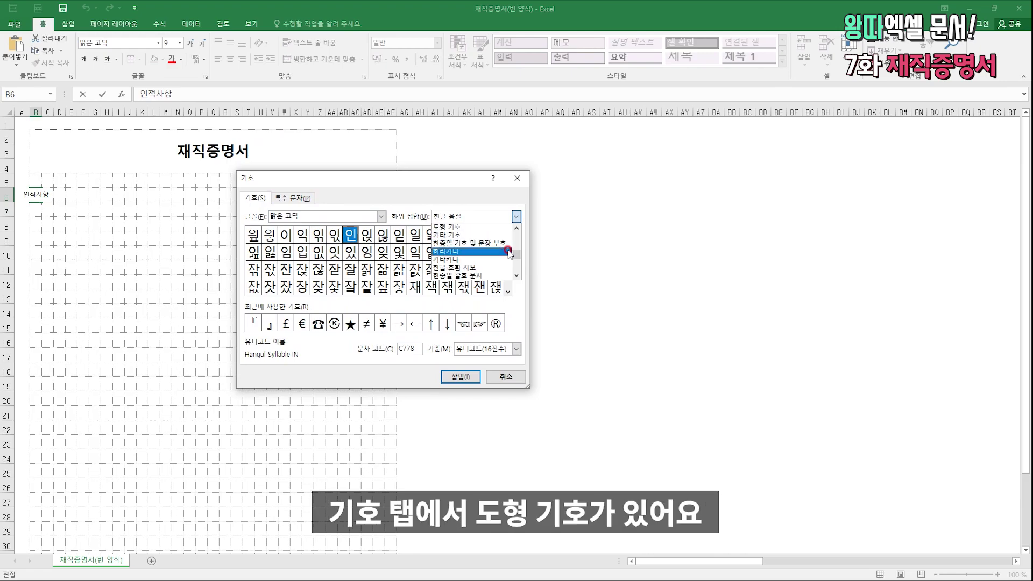
left_click_drag(513, 254, 512, 245)
scroll(500, 232, "up", 4)
left_click(293, 198)
left_click(259, 194)
left_click(433, 216)
scroll(505, 245, "up", 8)
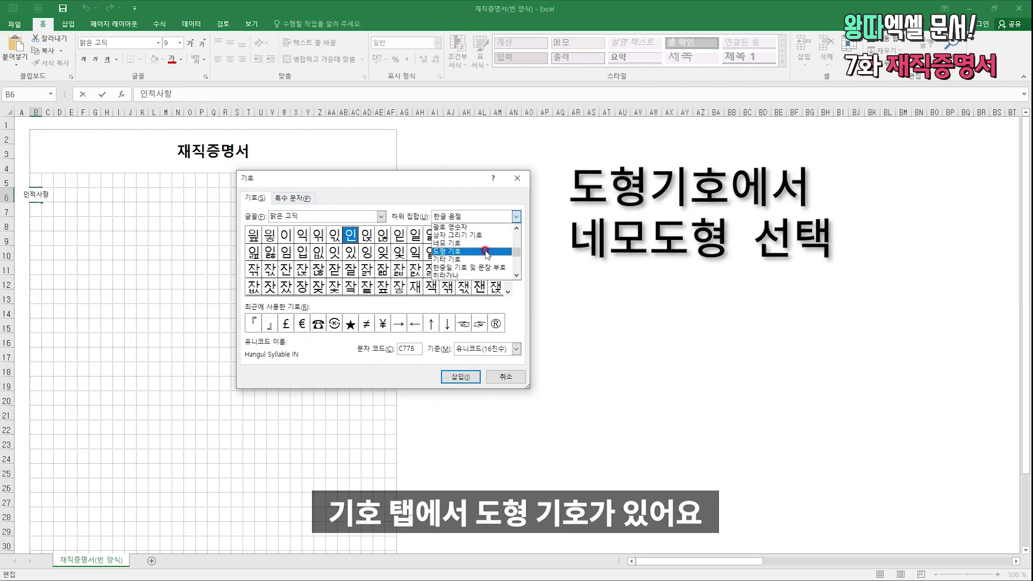
left_click(486, 252)
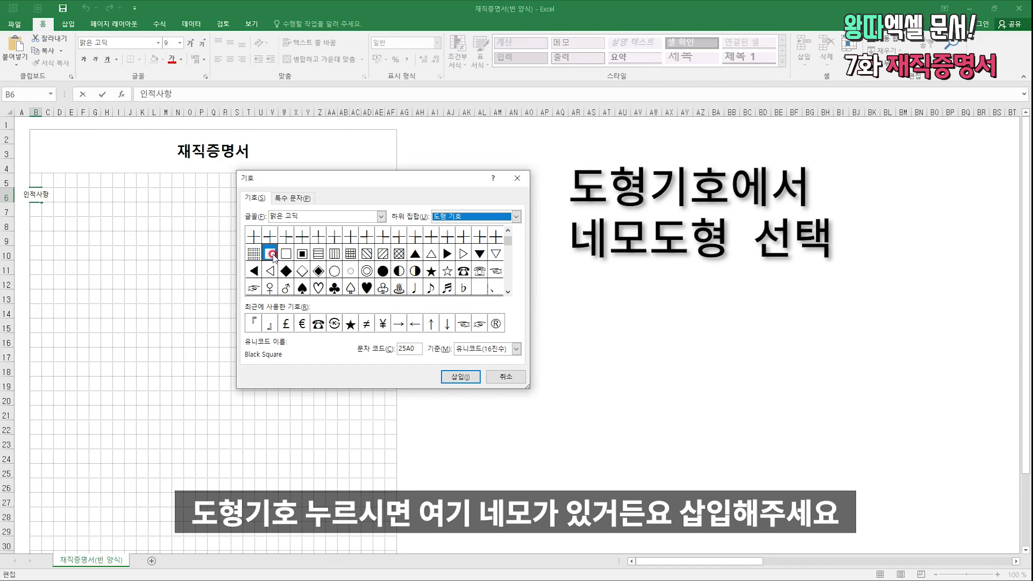
left_click(460, 377)
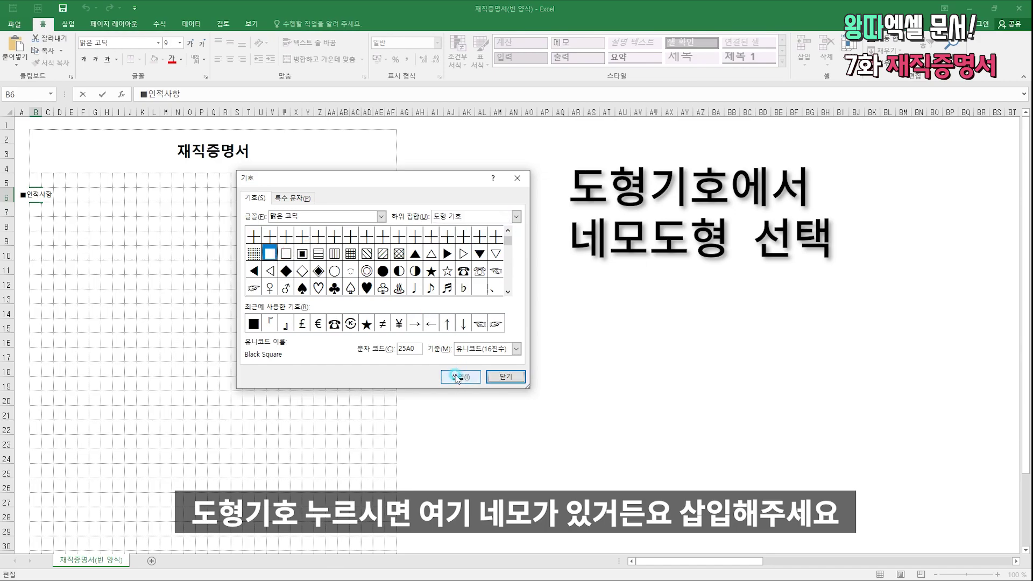
left_click(491, 376)
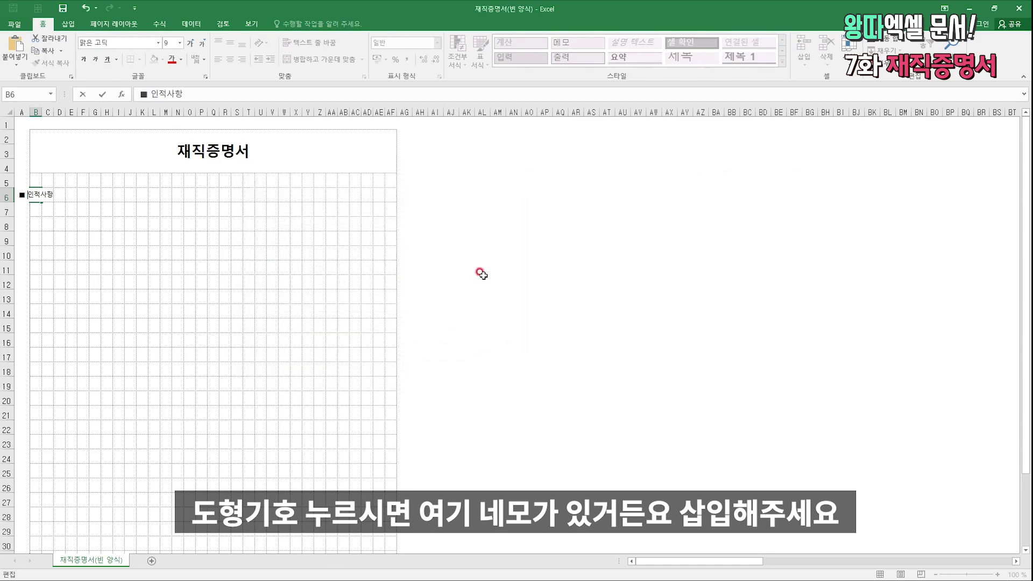
key("Return")
key("Up")
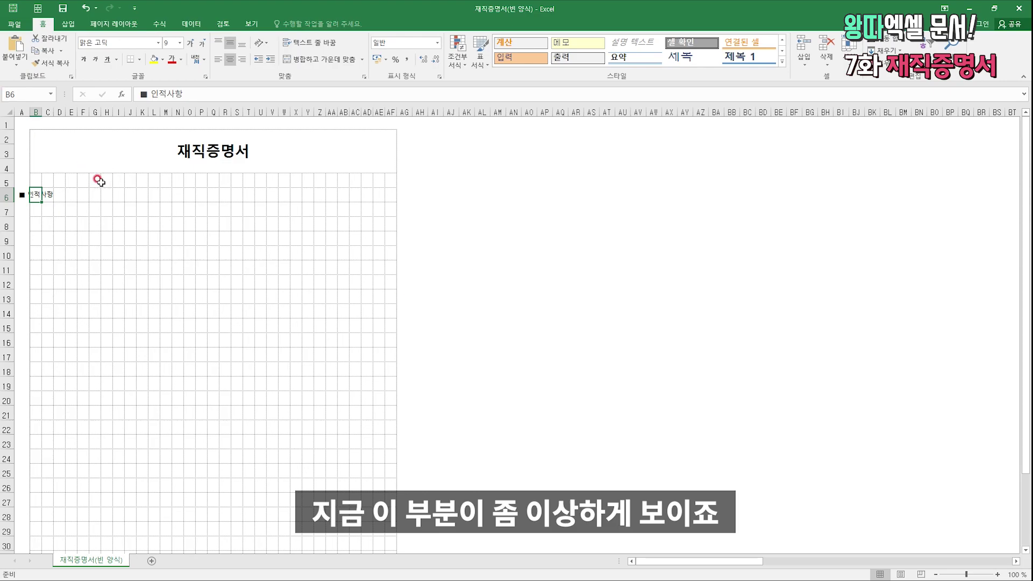
Left-align the ■ 인적사항 heading in cell B6.
left_click(47, 180)
left_click(38, 194)
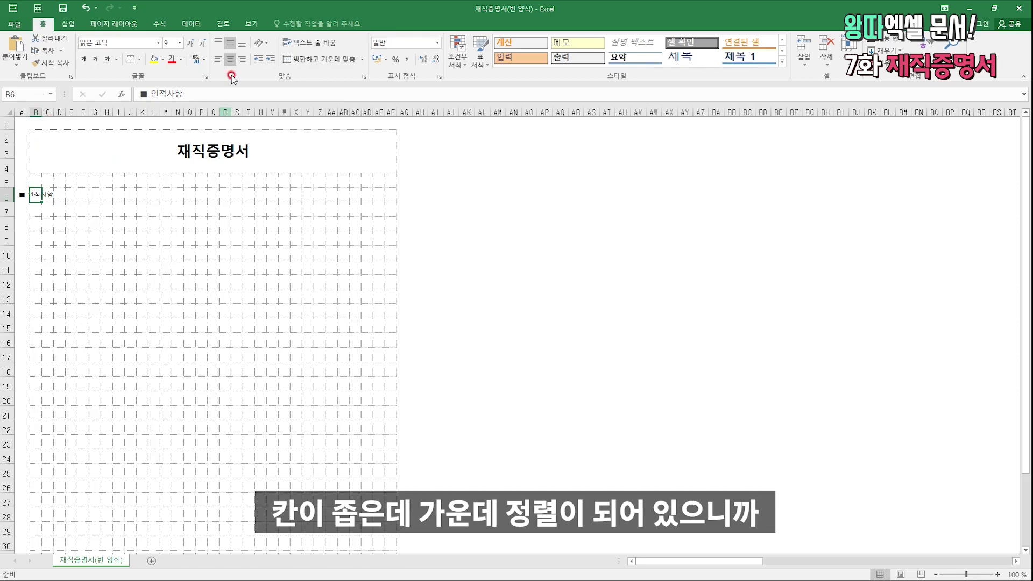
left_click(221, 61)
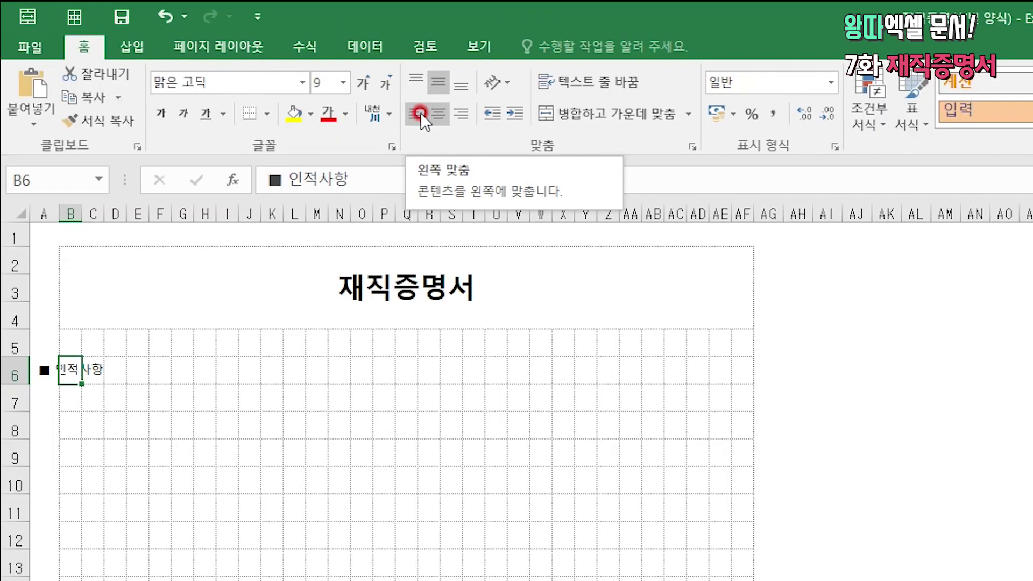
left_click(221, 60)
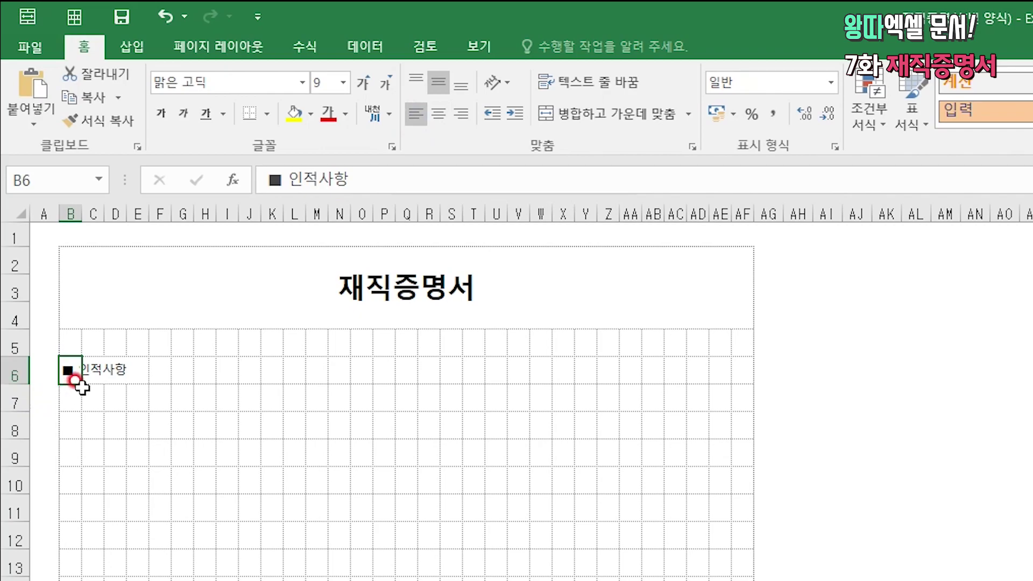
Enter the label 성명 in cell B7 under the heading.
key("Return")
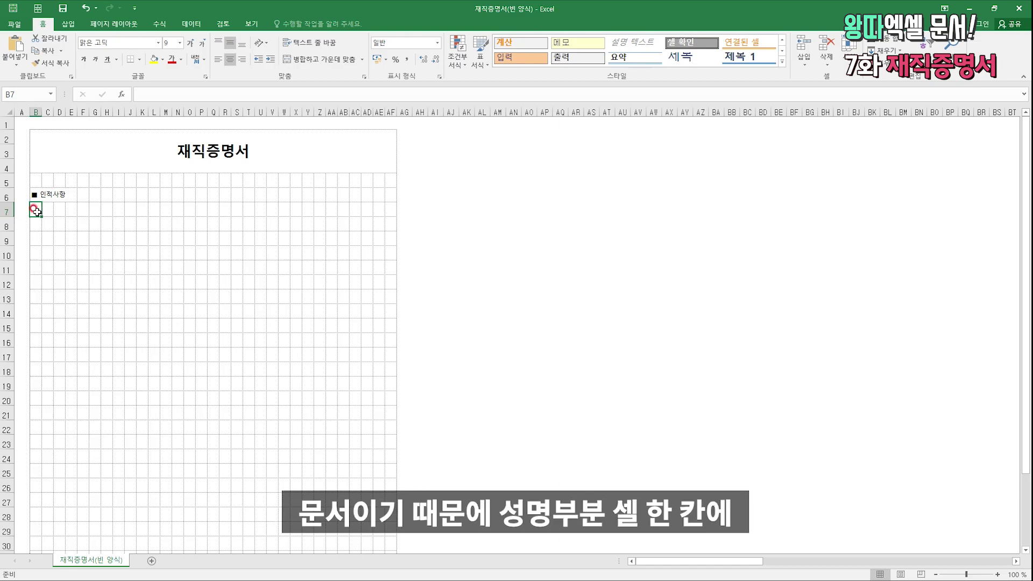
type("성며")
key("Right")
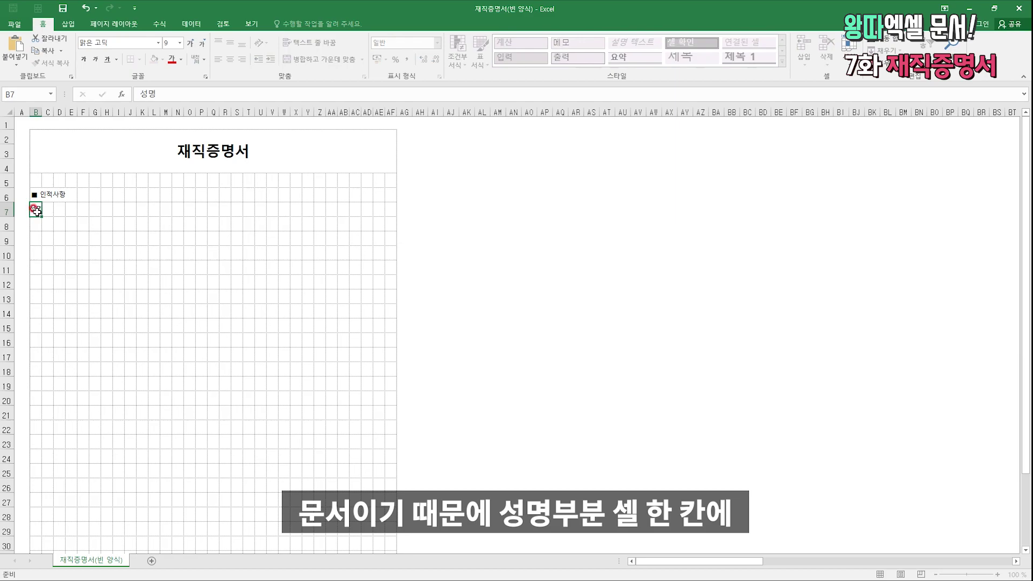
key("Left")
key("Right")
key("Right")
left_click(36, 210)
key("Right")
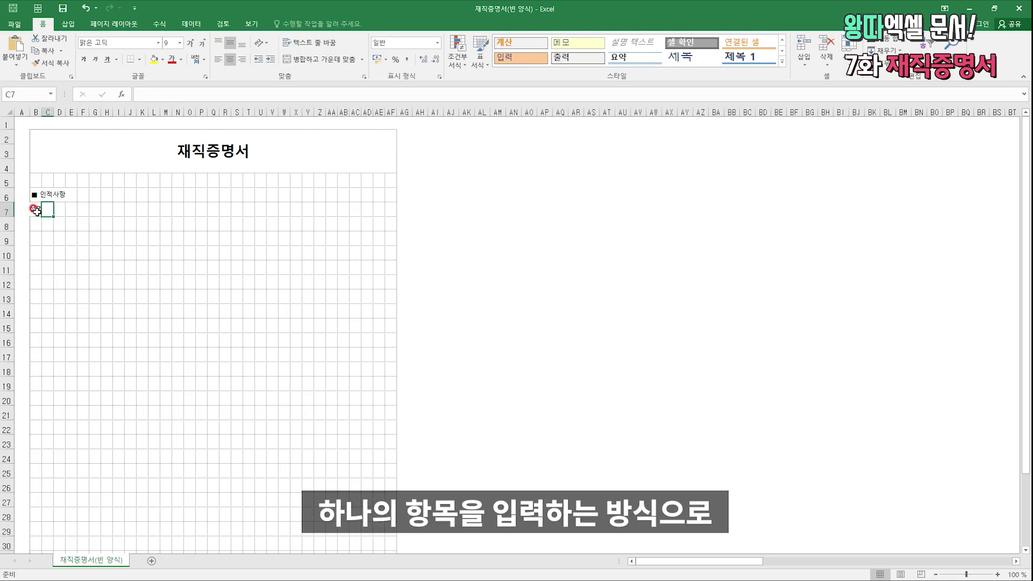
Enter the label 주민등록번호 in cell D7, leaving C7 empty for the name.
key("Right")
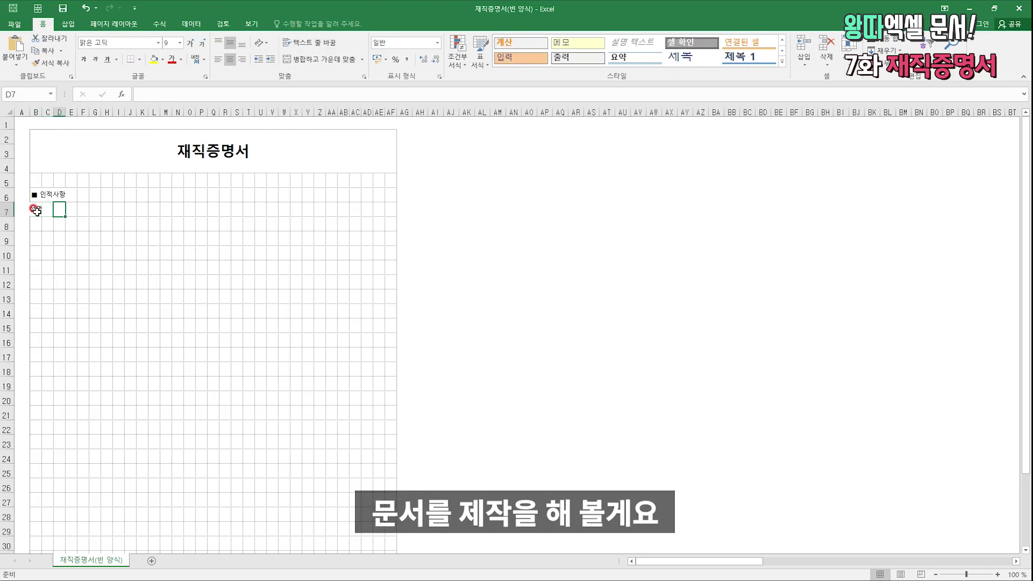
type("주민등록")
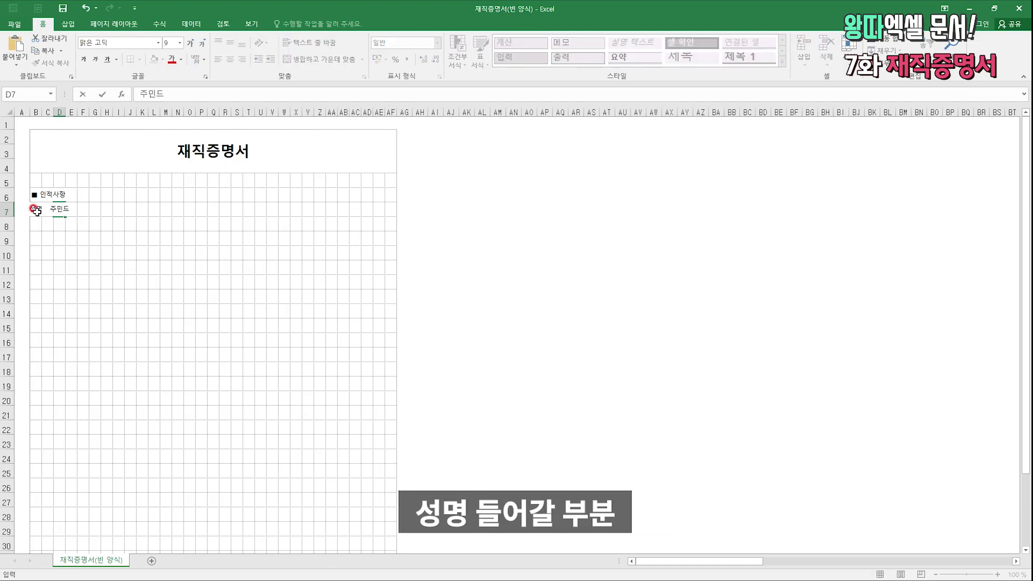
type("번호")
key("Return")
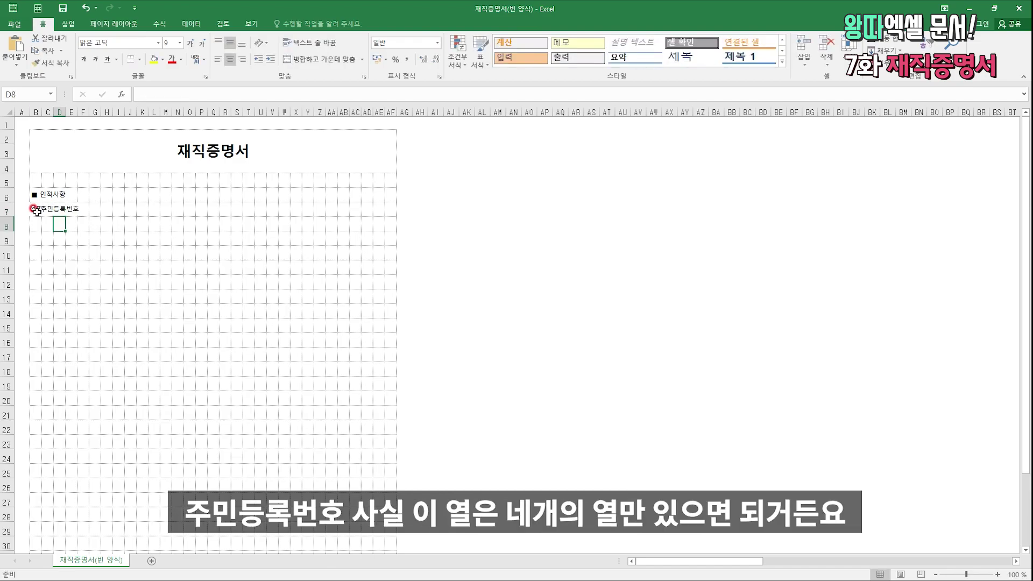
Enter the label 주소 in cell B8 below 성명.
key("Left")
key("Left")
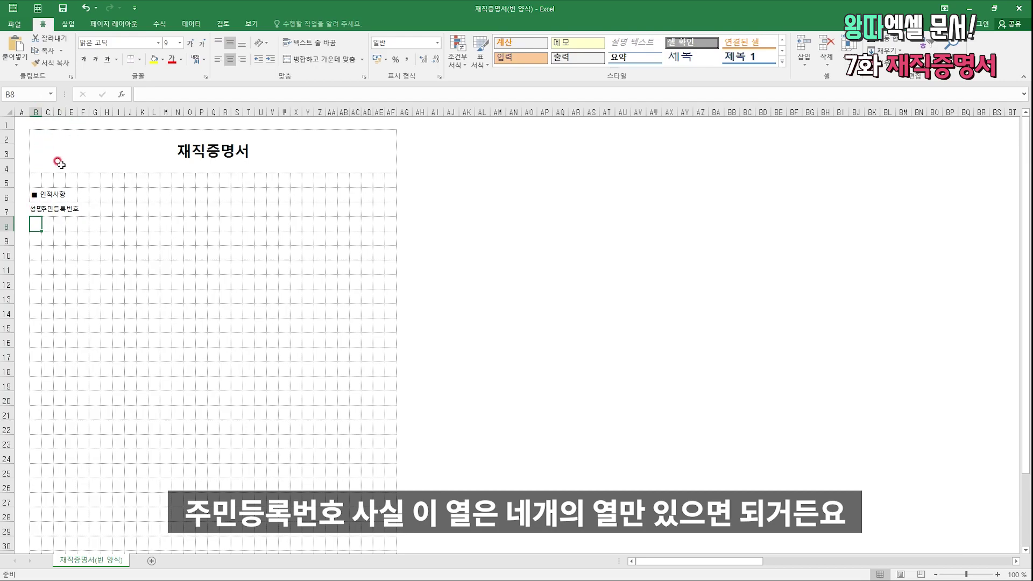
type("주소")
key("ctrl+Return")
Widen column B, which holds the 성명 and 주소 labels, to about five and a half times its width.
key("Up")
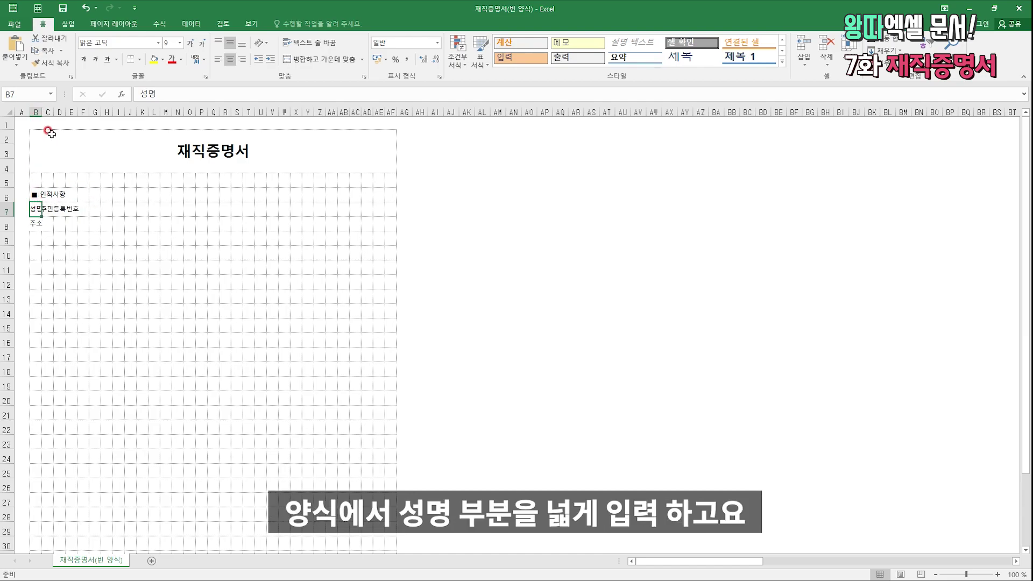
left_click_drag(42, 108, 97, 113)
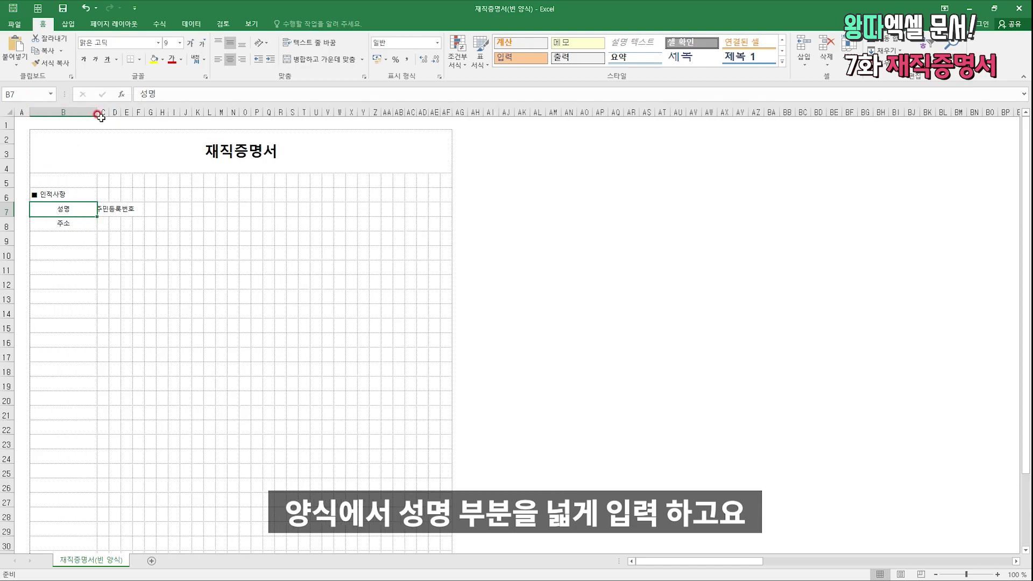
left_click(103, 209)
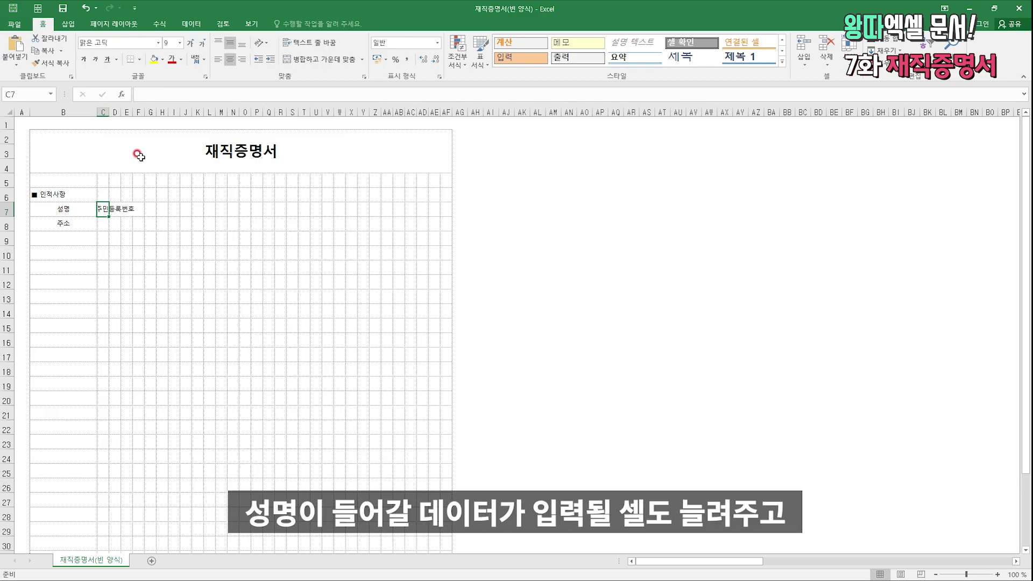
Widen columns C, D and E to about six, nine and eight times their width for the name, 주민등록번호 label and number fields.
left_click_drag(109, 112, 369, 112)
left_click(177, 209)
left_click(284, 208)
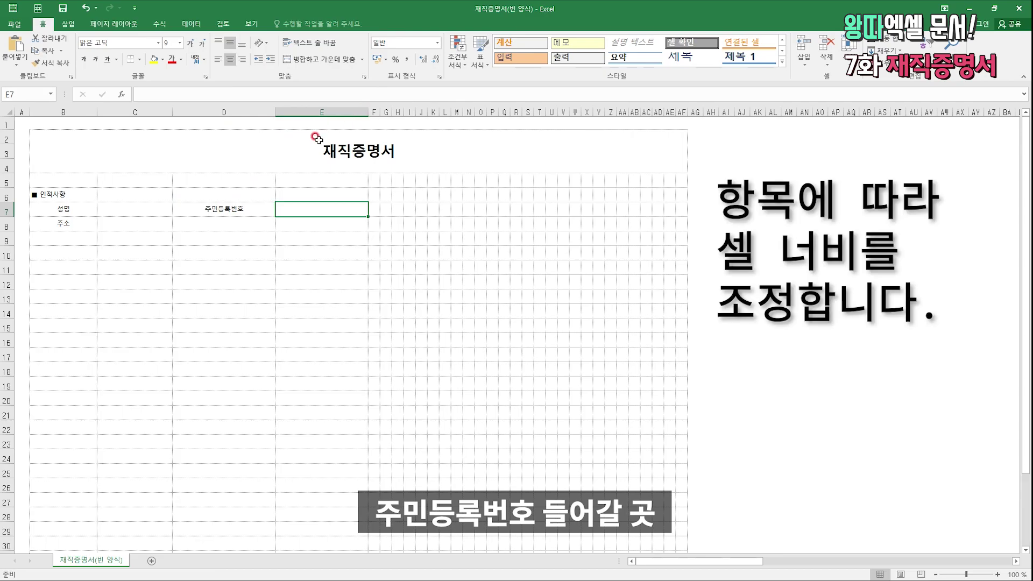
left_click(327, 132)
left_click(327, 182)
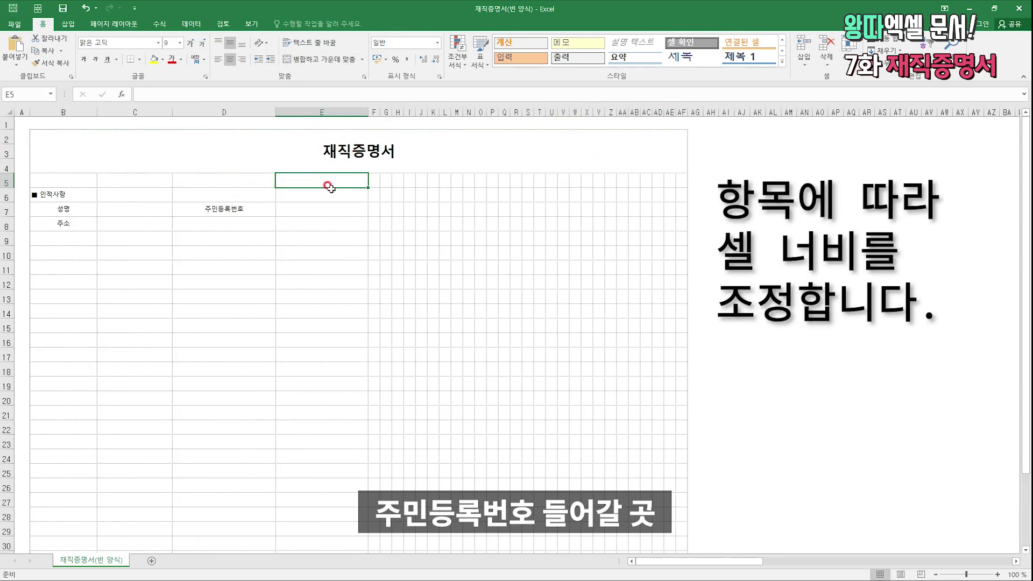
Delete the unused narrow columns F through AF to the right of the form fields.
mouse_move(374, 112)
left_mouse_down()
mouse_move(613, 127)
mouse_move(676, 99)
mouse_move(682, 107)
mouse_move(366, 103)
mouse_move(429, 114)
mouse_move(366, 102)
mouse_move(382, 112)
left_mouse_up()
key("ctrl+z")
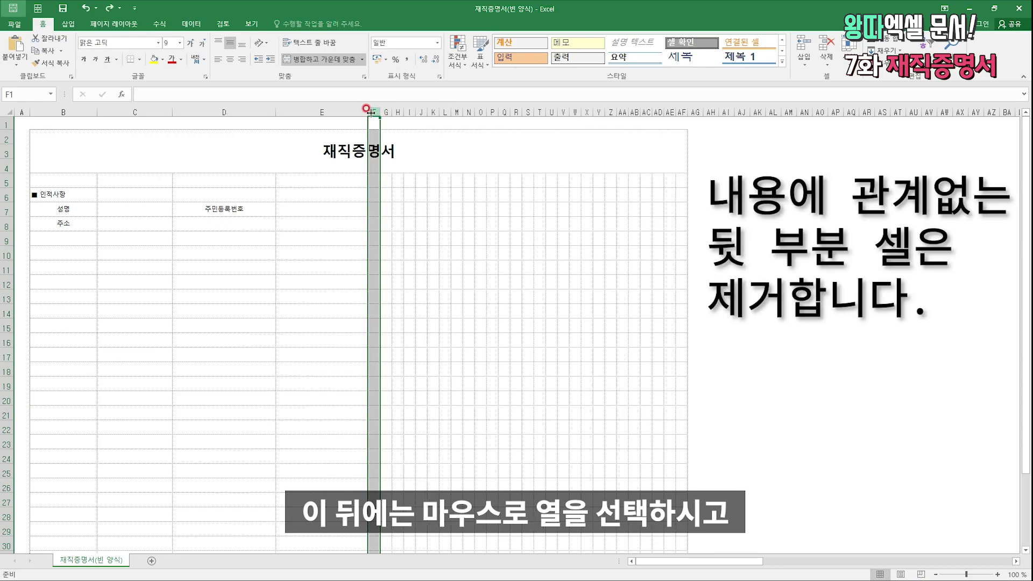
left_click(681, 111, "shift")
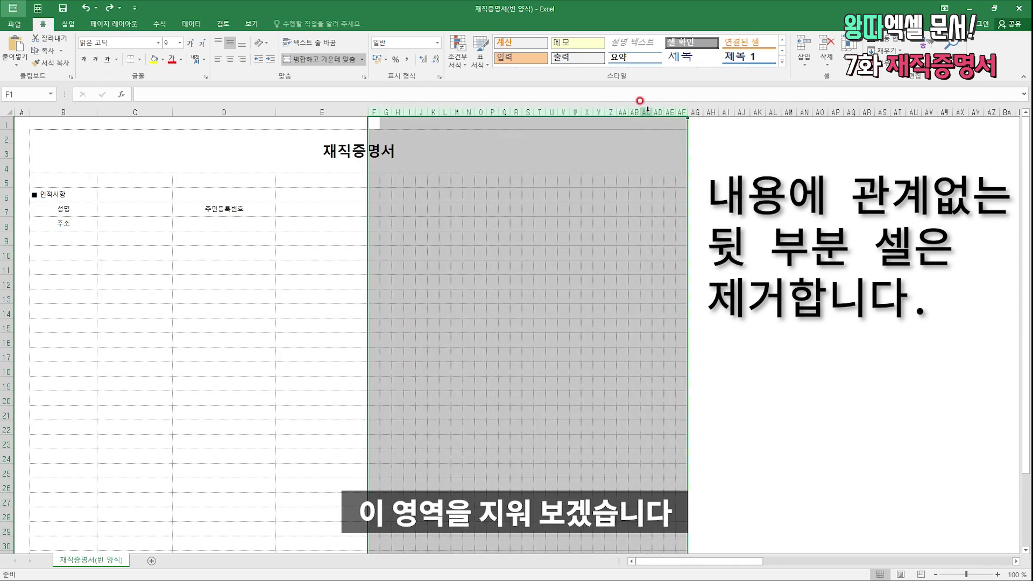
right_click(647, 111)
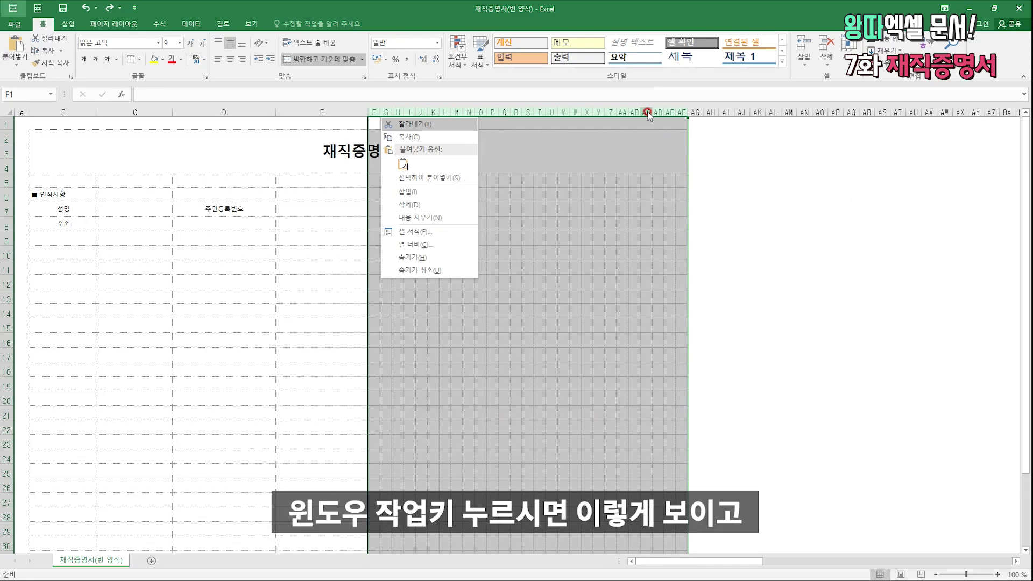
key("d")
Move the 주소 label down from B8 to B9, leaving B8 empty under 성명.
left_click(56, 222)
left_click(65, 197)
key("Down")
key("Down")
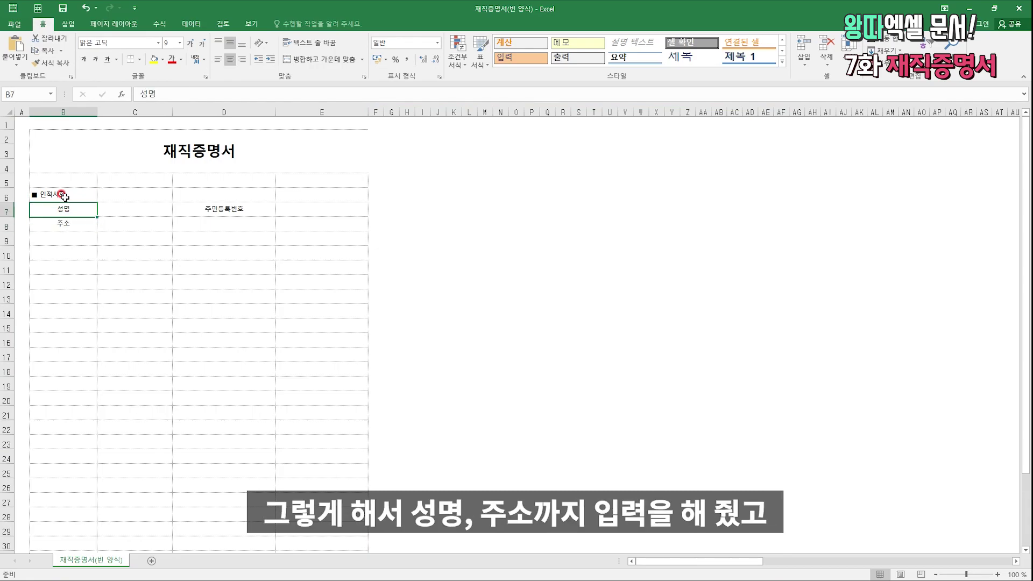
key("Delete")
key("Down")
type("주")
Enter the label 전화번호 in cell D9, in the same row as 주소.
key("Right")
key("Right")
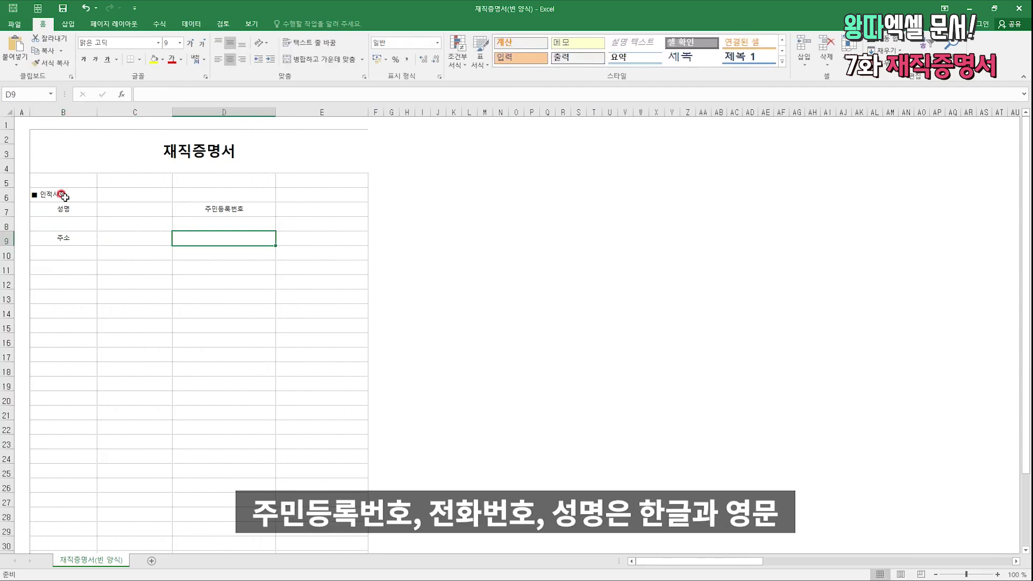
type("전화번호")
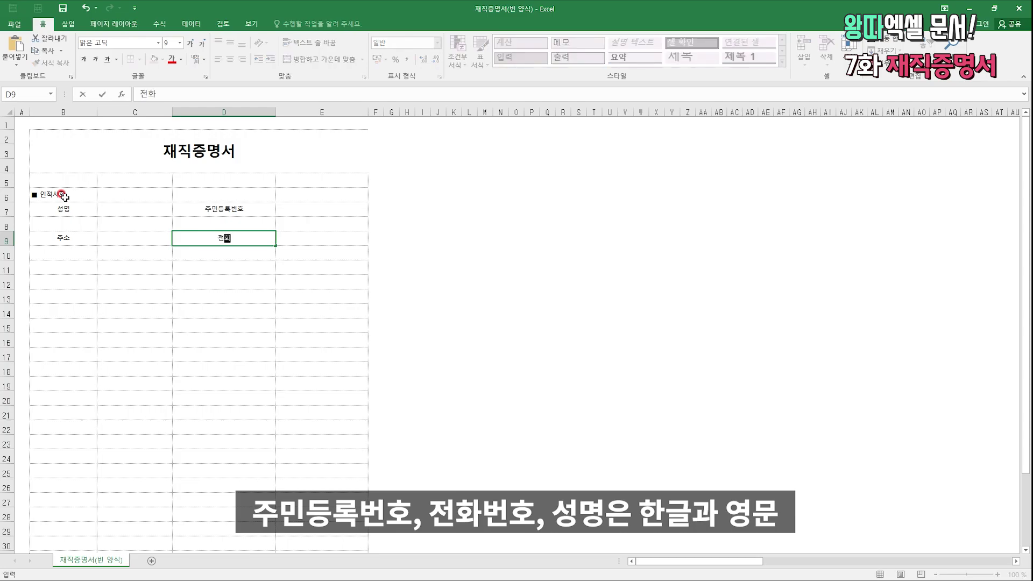
key("Return")
Enter the name field prefixes 한글 : in C7 and 영문 : in C8 beside 성명.
key("Up")
key("Up")
key("Left")
key("Left")
key("Up")
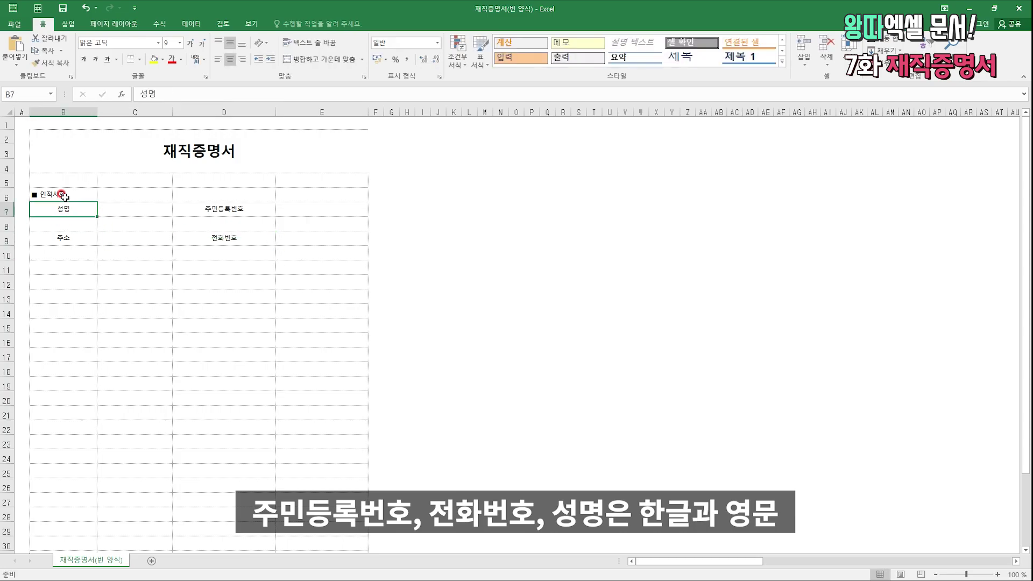
key("Right")
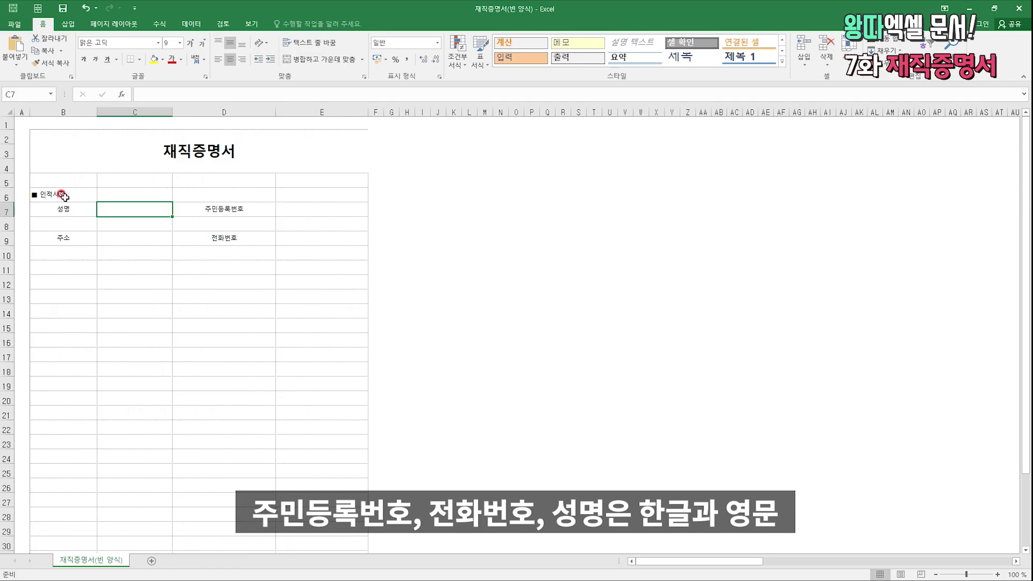
type("한글 :")
key("Return")
type("영문 :")
key("Return")
key("Up")
key("Up")
key("F2")
key("Return")
key("Up")
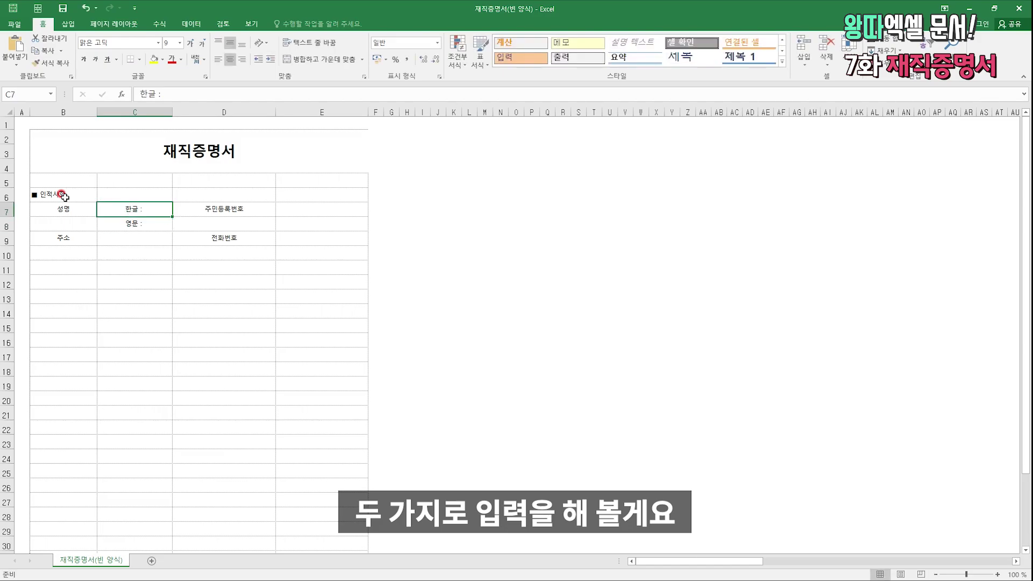
Narrow label column B by about a sixth and widen column C by about a quarter.
key("Left")
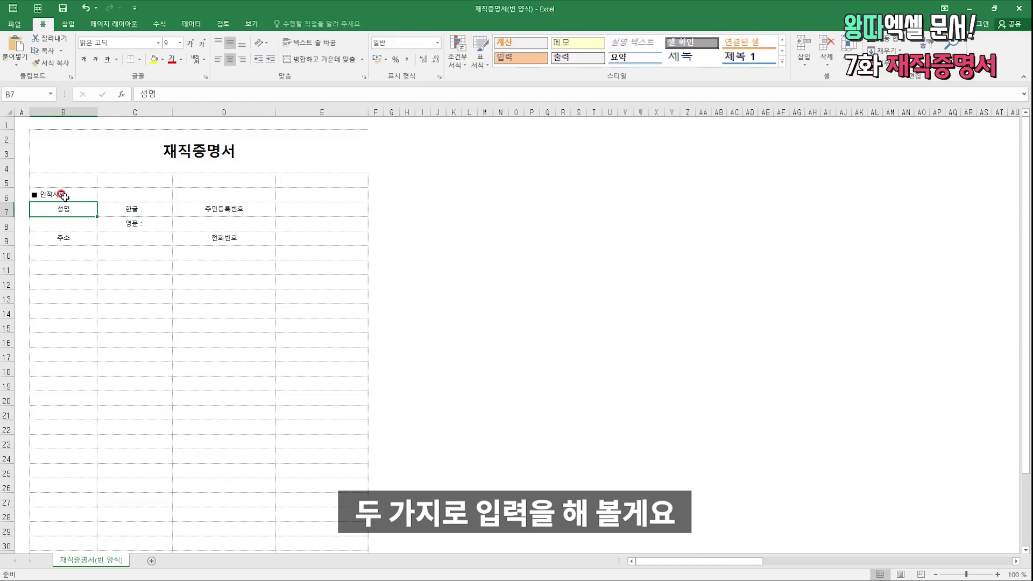
key("shift+Down")
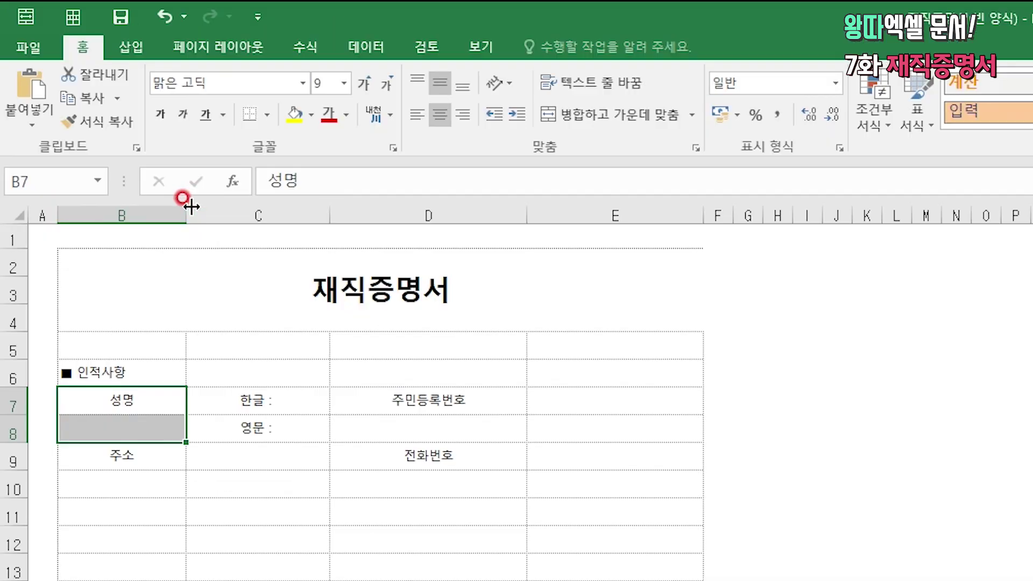
left_click_drag(189, 207, 165, 194)
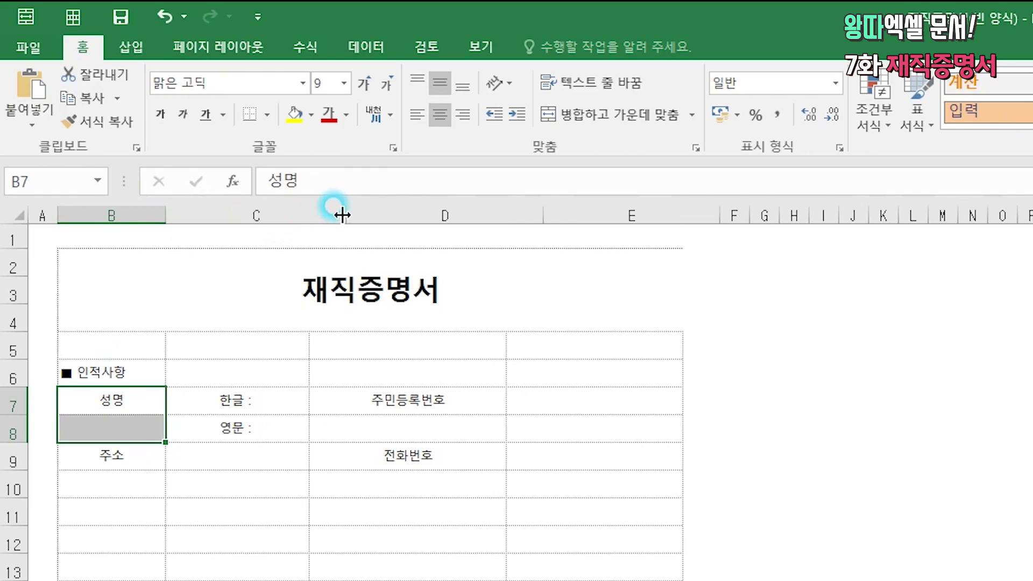
Left-align the 한글 : and 영문 : cells in C7:C8.
left_click(232, 389)
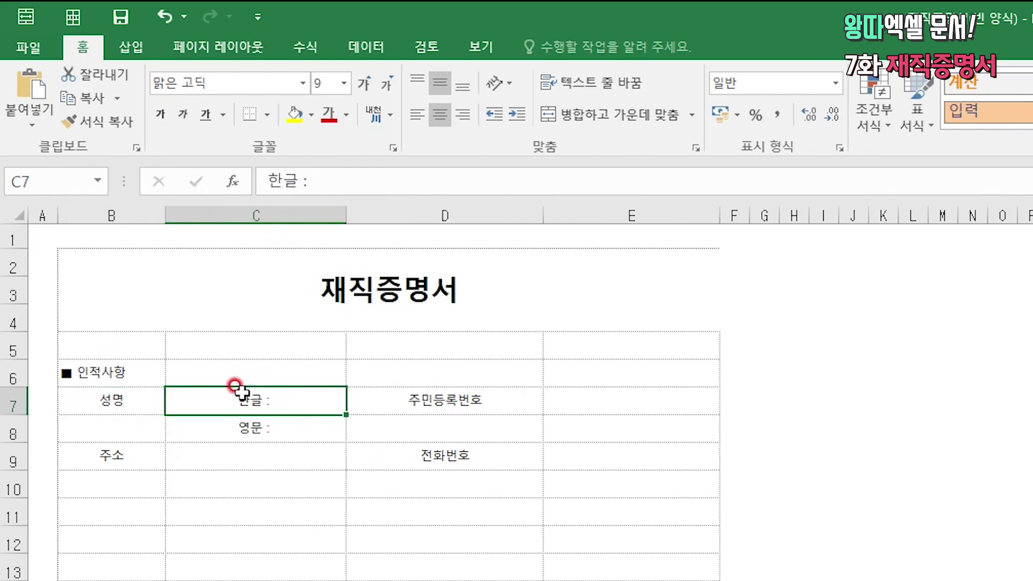
key("shift+Down")
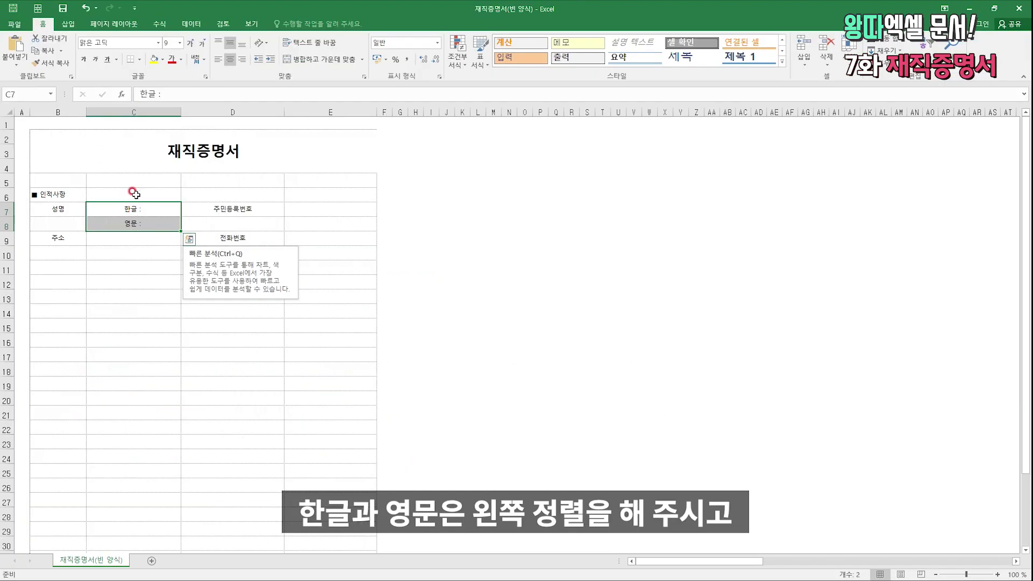
left_click(218, 59)
Merge and center the 성명 label across B7:B8.
left_click_drag(65, 209, 67, 220)
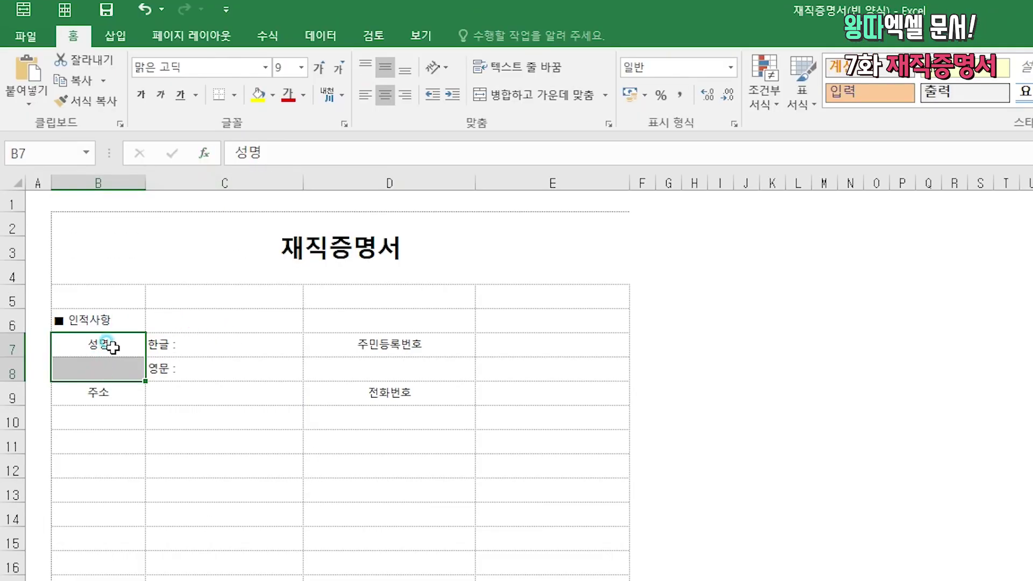
left_click_drag(110, 346, 108, 366)
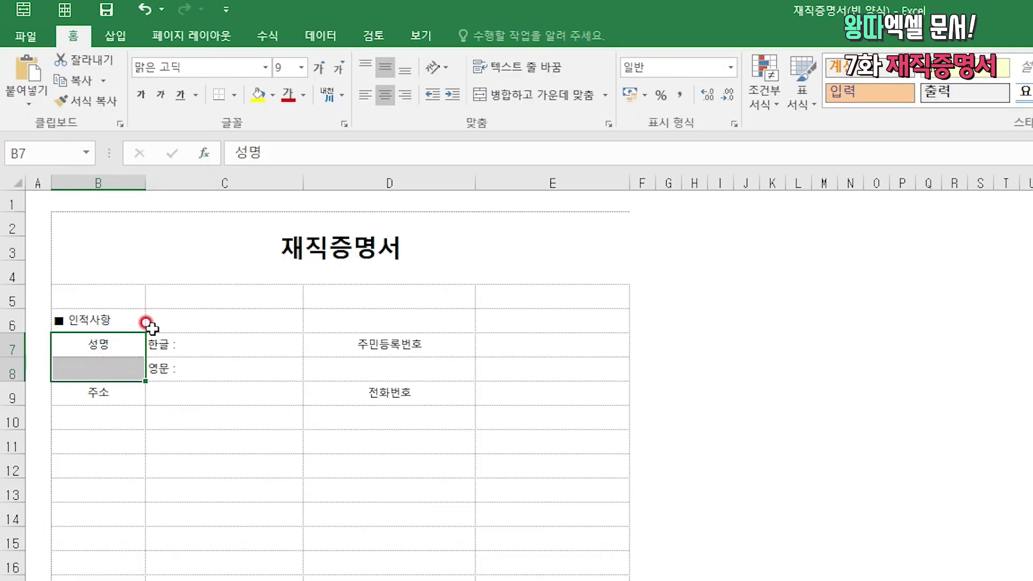
left_click(530, 103)
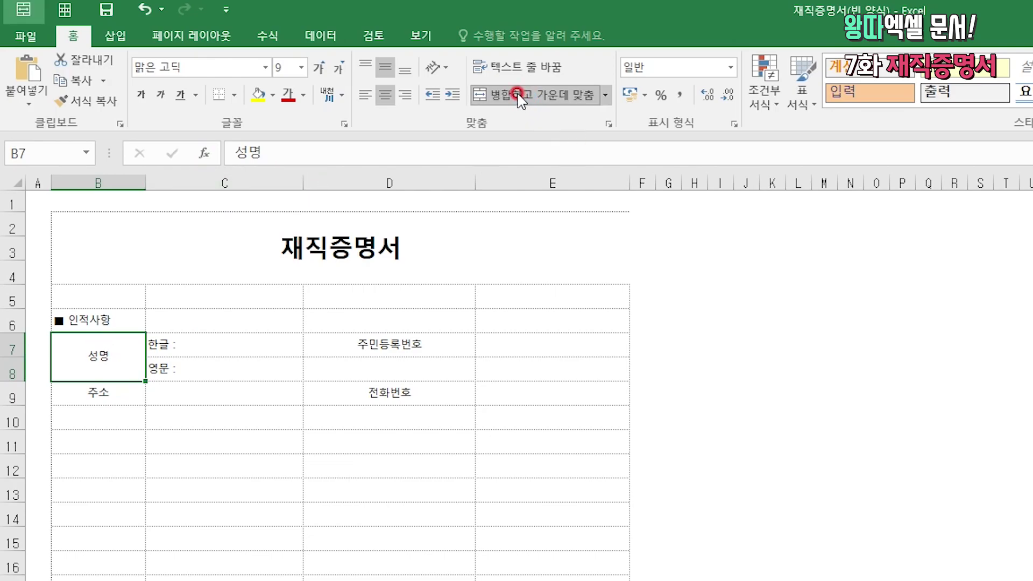
Try merging and centering the 주민등록번호 label across D7:D8, and undo the merge.
key("Right")
key("Right")
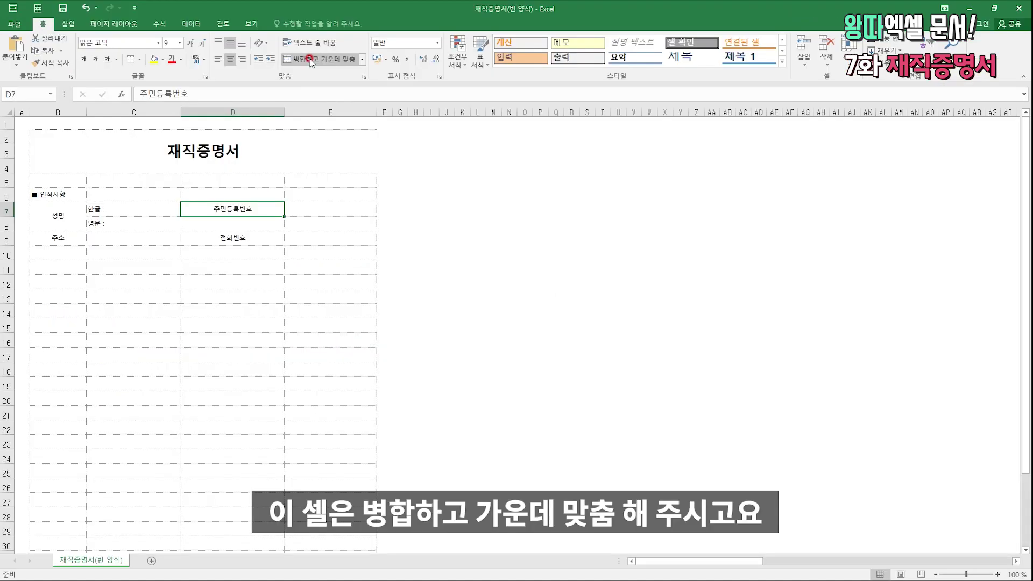
key("shift+Down")
key("shift+Up")
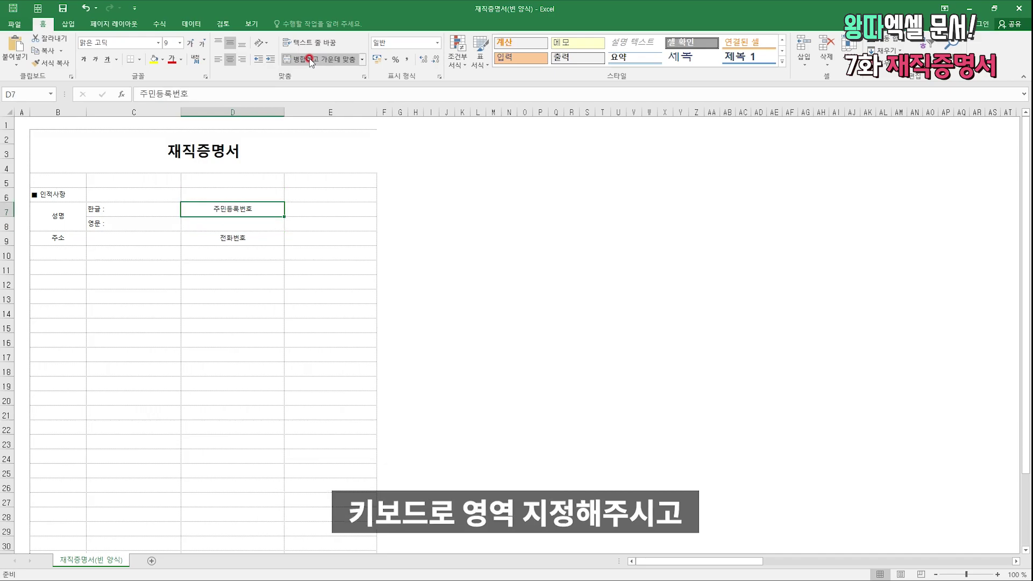
key("shift+Down")
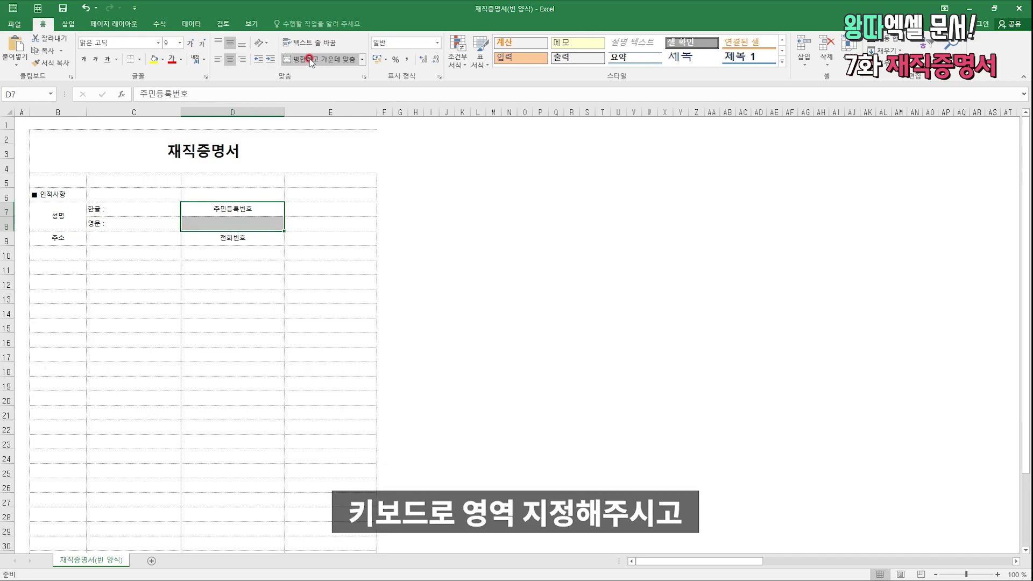
key("alt+1")
key("Right")
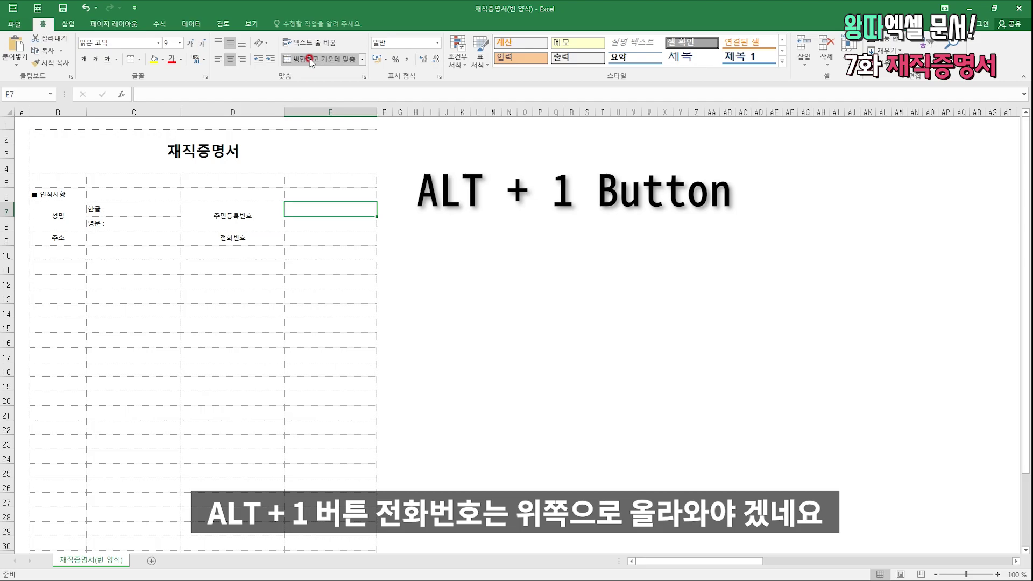
key("Left")
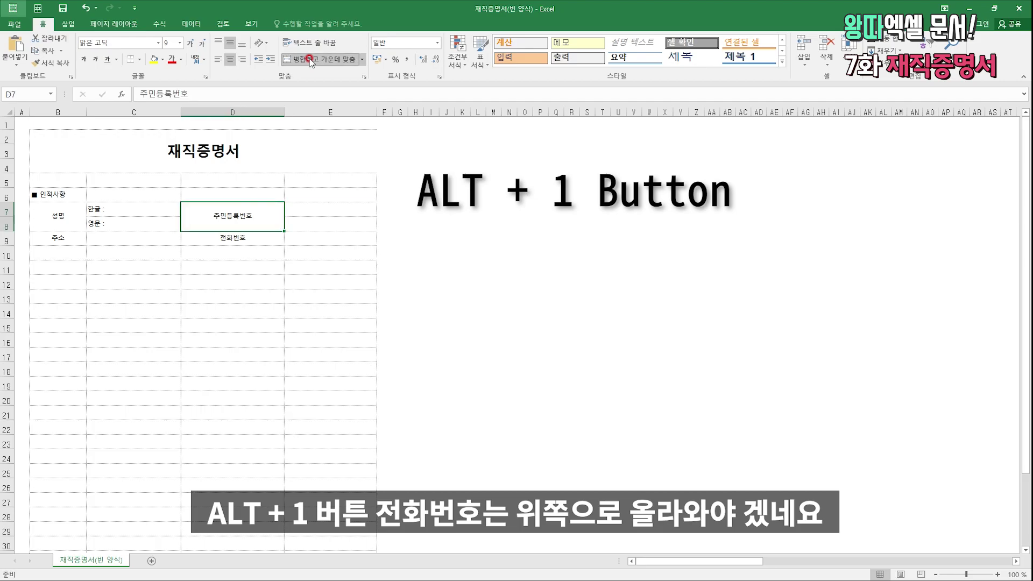
key("Right")
key("Left")
key("Up")
key("Down")
key("ctrl+z")
Move the 전화번호 label up from D9 to D8, directly below 주민등록번호.
key("Down")
key("Down")
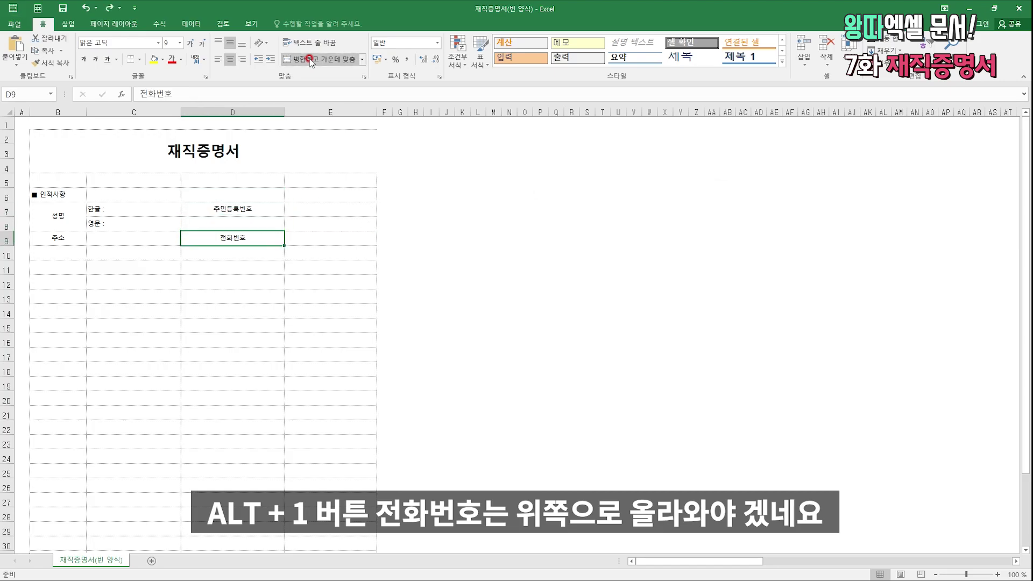
key("ctrl+c")
key("Up")
key("ctrl+v")
key("Up")
key("Down")
key("Escape")
key("Down")
key("Delete")
Narrow column D by about a quarter, and widen column E by about a third and column C by about a seventh.
key("Up")
key("Up")
key("Right")
key("Left")
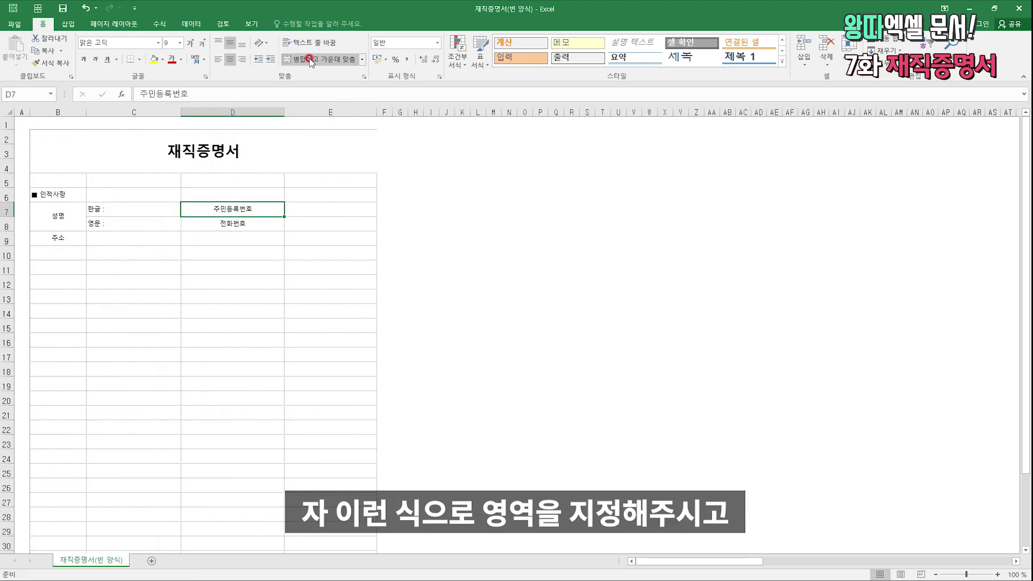
left_click_drag(284, 112, 257, 112)
left_click_drag(350, 112, 378, 112)
left_click(162, 224)
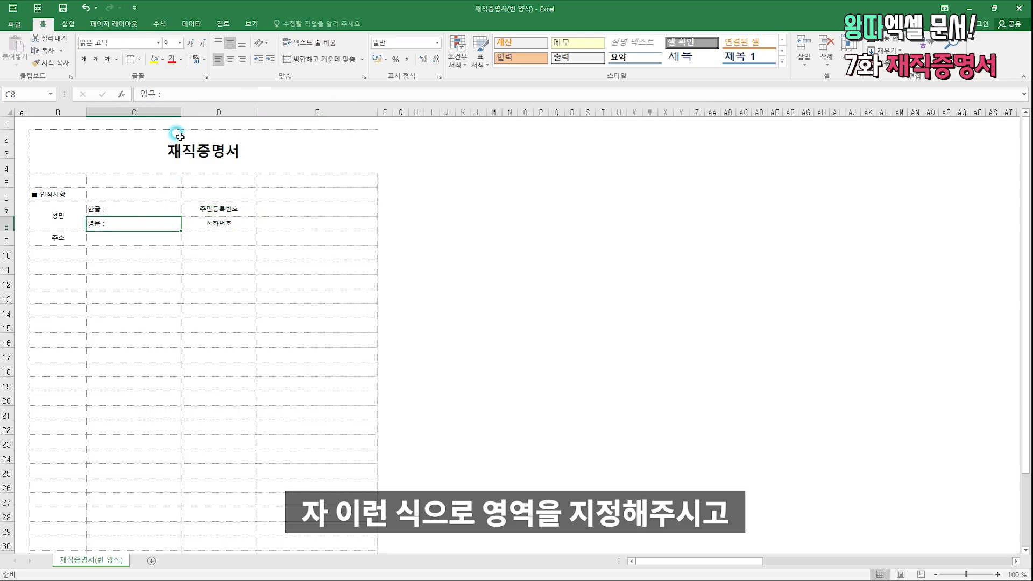
left_click_drag(181, 112, 194, 112)
Merge and center C9:E9 into one address field beside 주소.
left_click(147, 237)
key("shift+Right")
key("shift+Right")
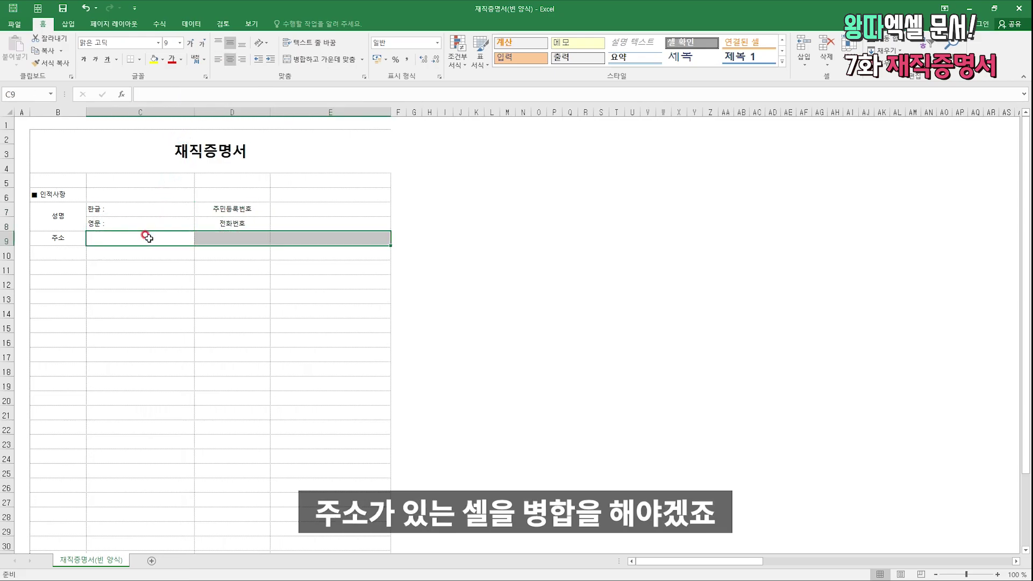
key("alt+1")
key("Up")
key("Down")
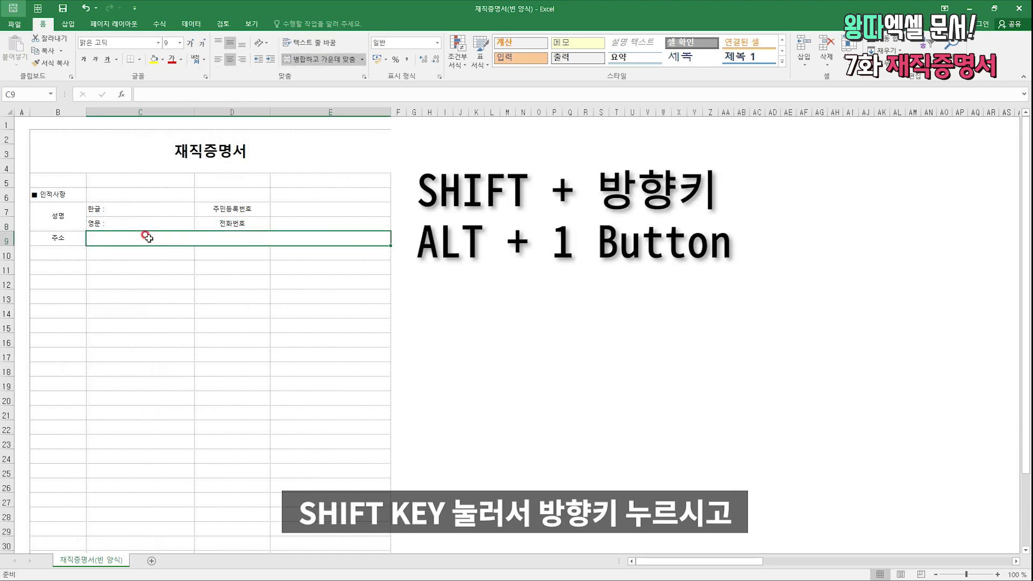
key("Left")
key("Right")
Copy the ■ 인적사항 section heading from B6 into B11.
key("Down")
key("Left")
key("Up")
key("Up")
key("Up")
key("ctrl+c")
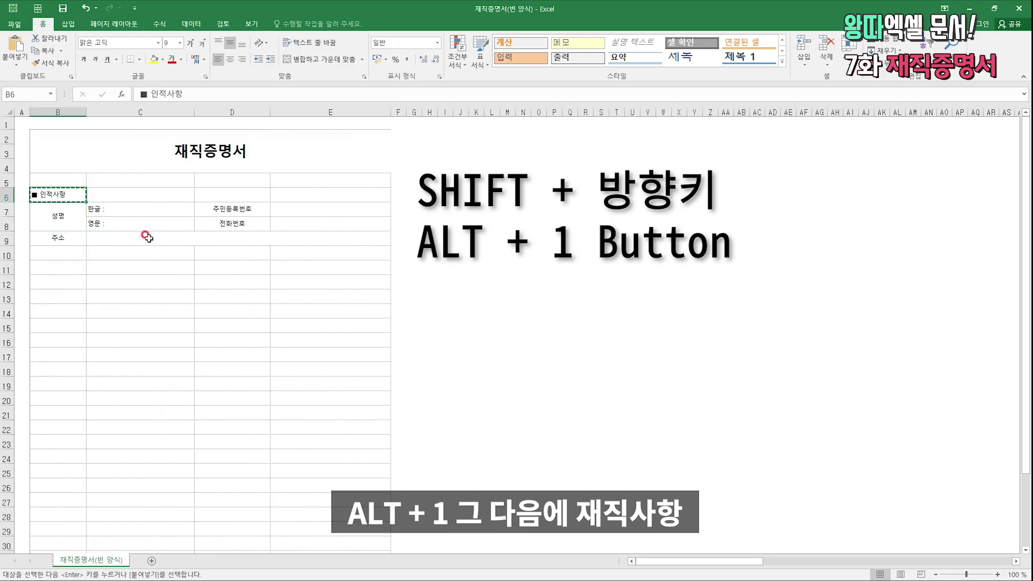
key("Down")
key("Down")
key("Down")
key("Down")
key("ctrl+v")
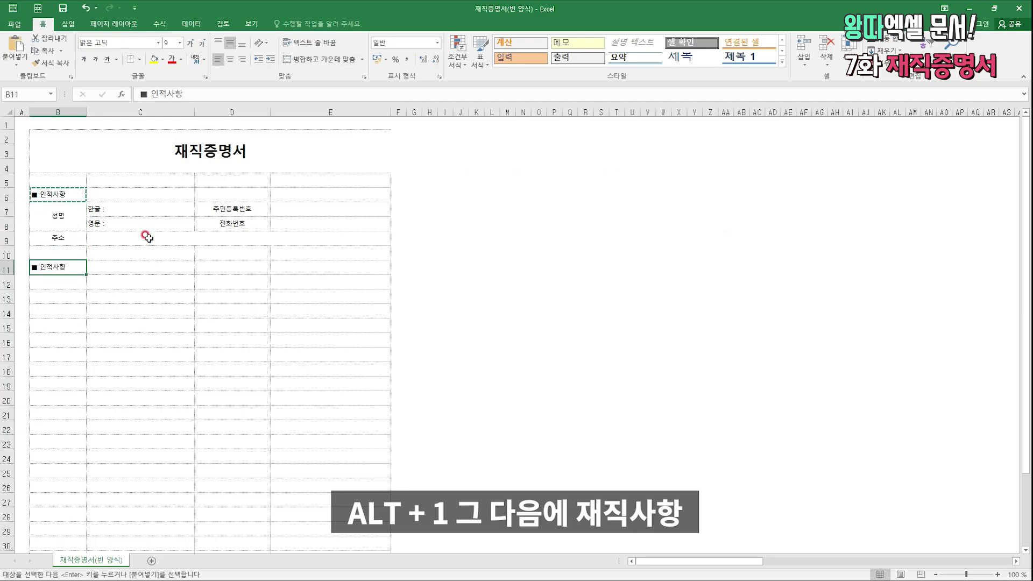
Change the copied heading text in B11 to 재직사항, keeping the ■ mark.
key("F2")
type("재직사항")
key("Return")
key("Up")
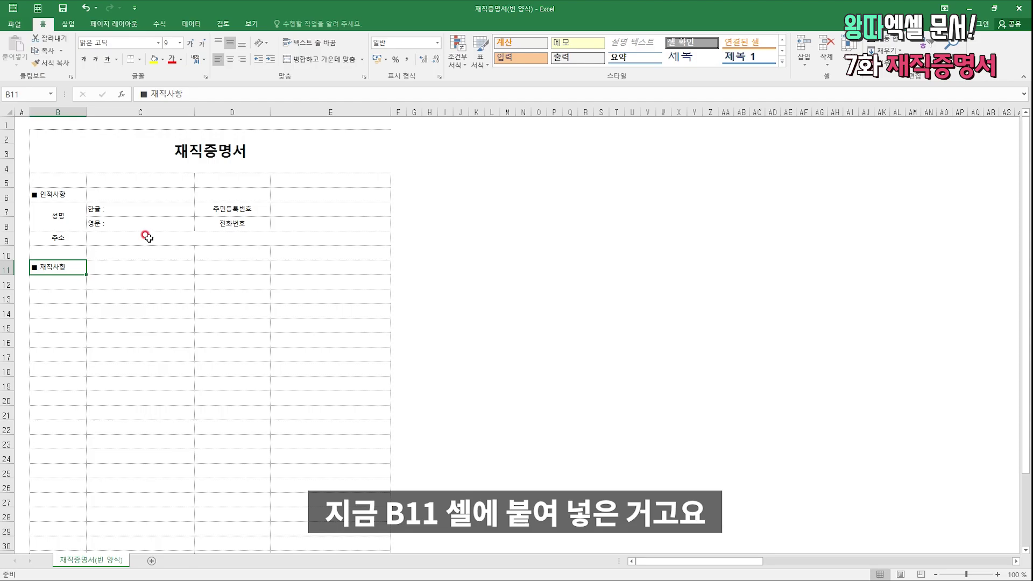
Enter the labels 회사명, 근무부서, 근속기간 and 기타사항 in B12:B15 under the 재직사항 heading.
key("Down")
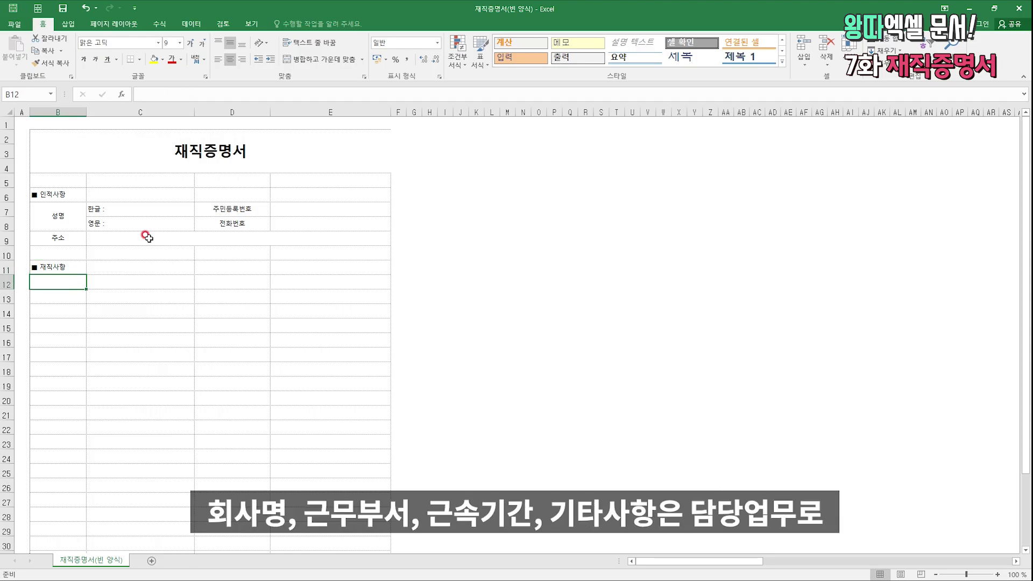
type("회사명")
key("Return")
type("근무부서")
key("Return")
type("근소기간")
key("Return")
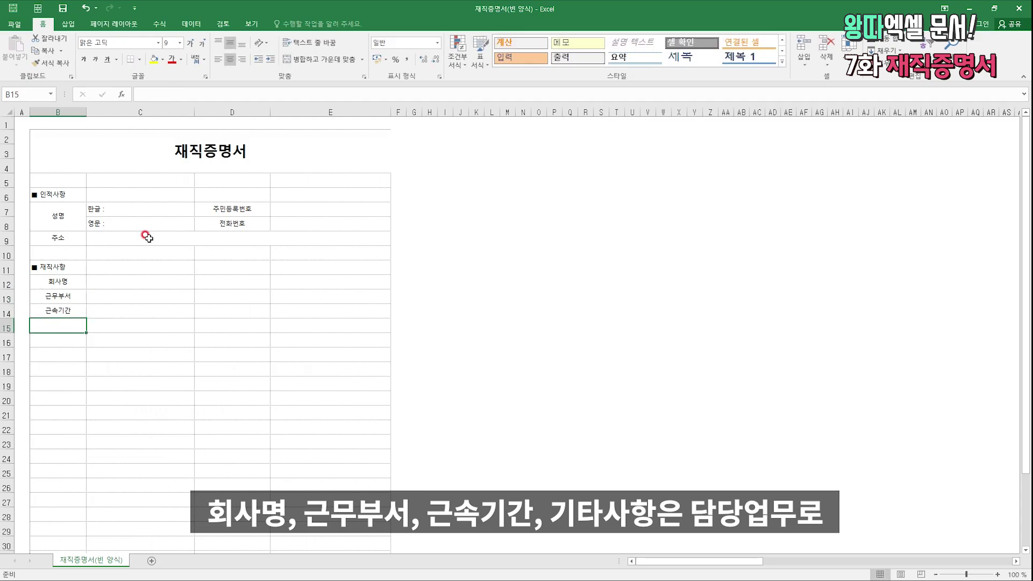
type("기타사항")
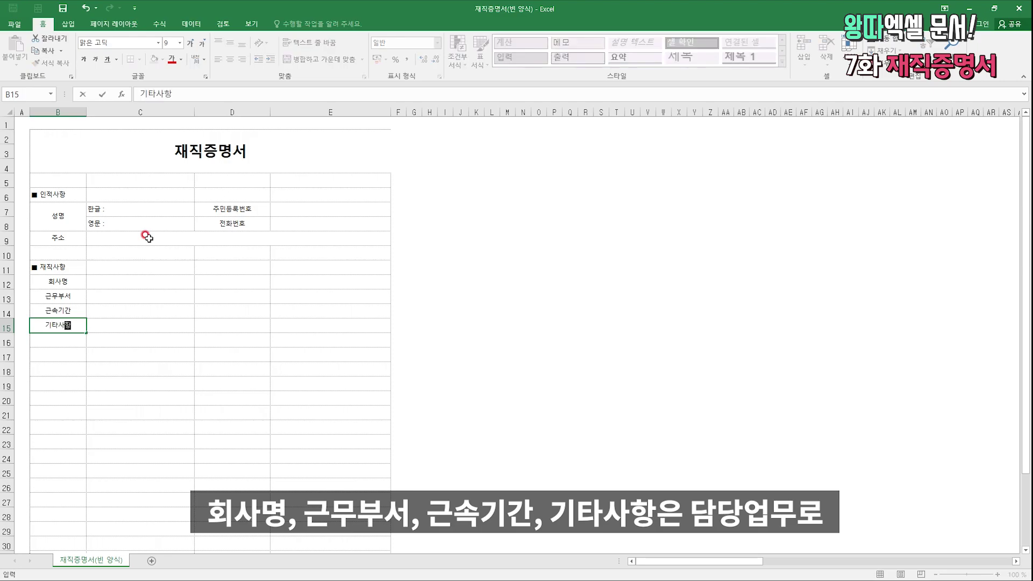
key("Return")
Replace the label in B15 with 담당업무.
key("Up")
key("Up")
key("Right")
key("Up")
key("Up")
key("Up")
key("Down")
key("Left")
key("Down")
key("Down")
key("Down")
type("담당업무")
key("Return")
key("Up")
key("Right")
key("Up")
key("Up")
key("Up")
key("Up")
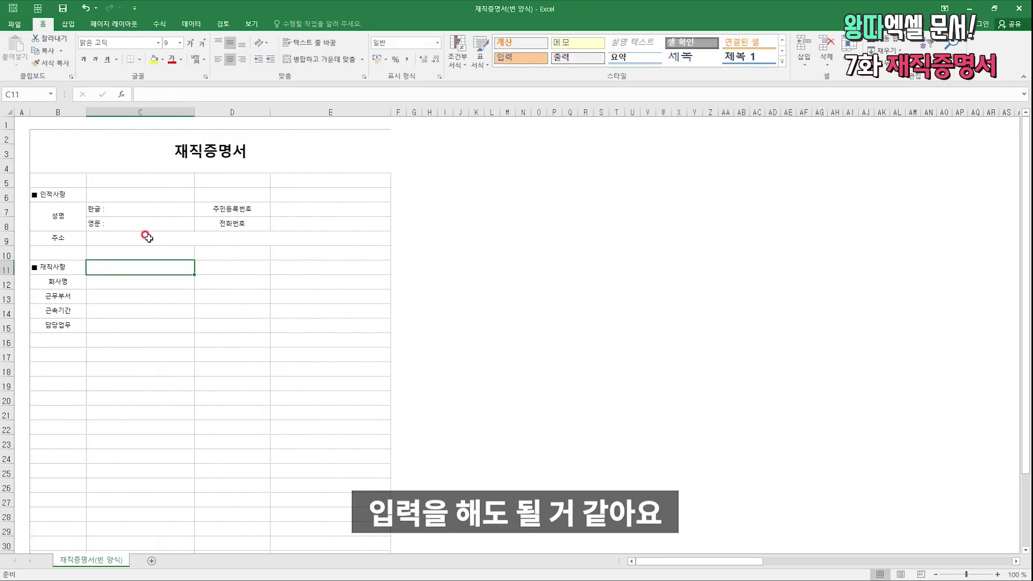
key("Down")
key("Down")
key("Down")
key("Down")
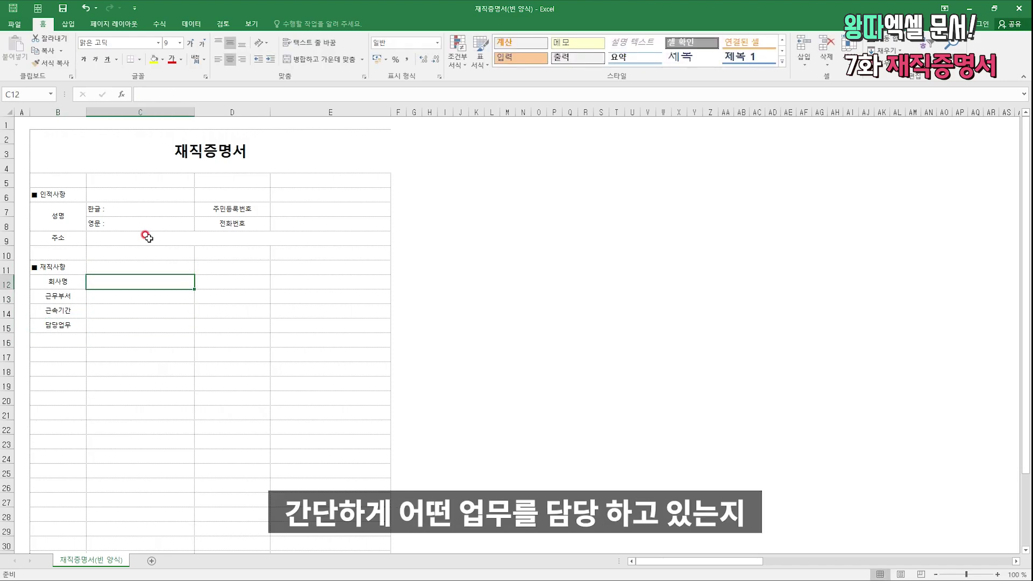
key("Up")
key("Up")
key("Down")
key("Up")
key("Up")
key("Up")
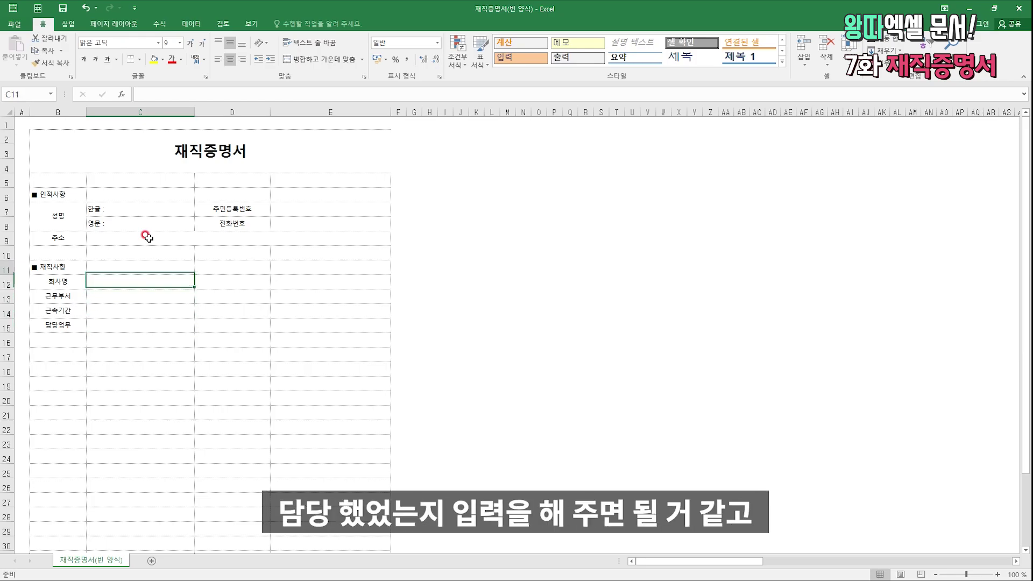
Enter the label 직위 in D12 with spaces between its two characters, and 입사일자 in D13.
key("Right")
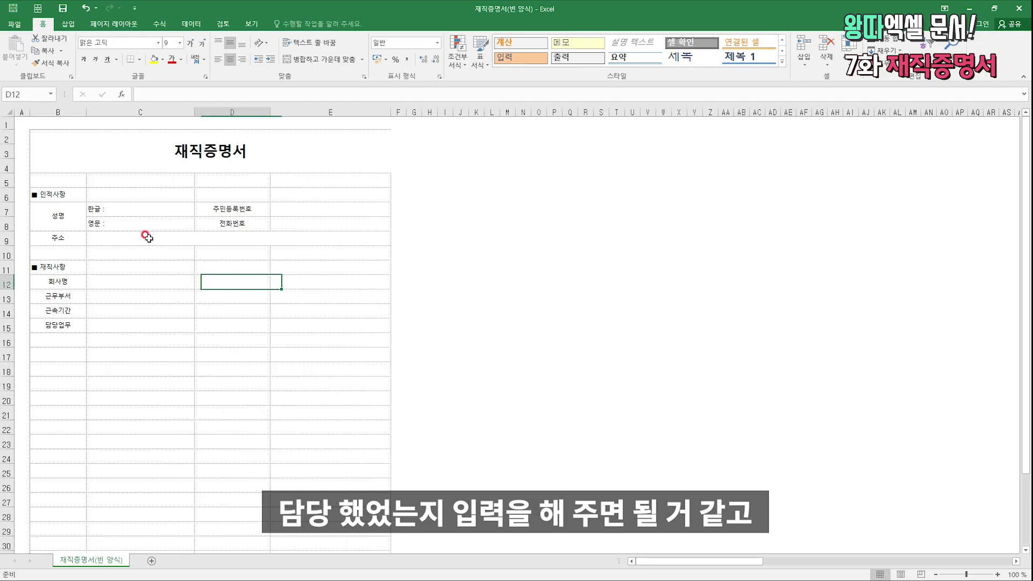
type("직ㅇ")
key("F2")
key("Left")
key("Return")
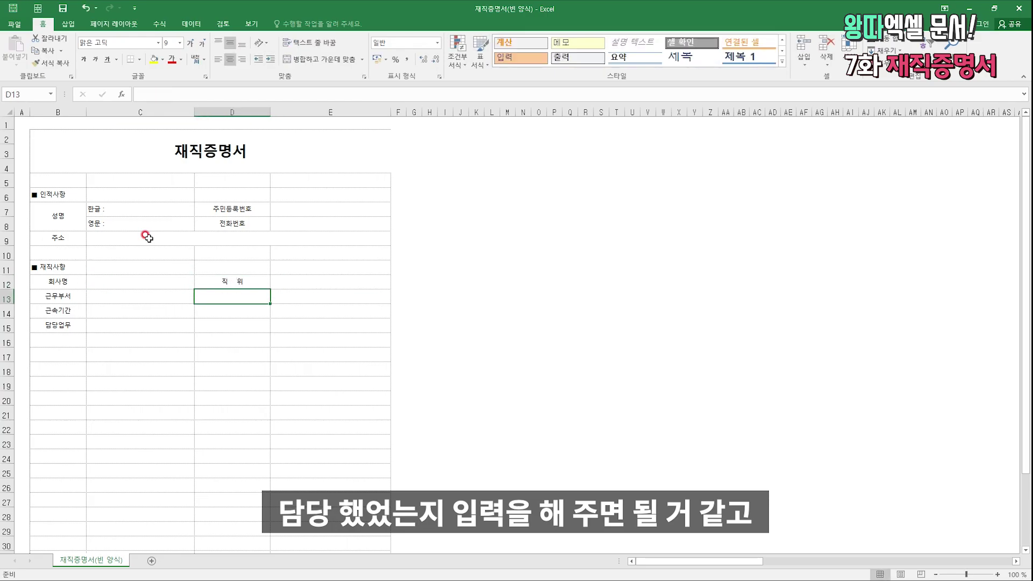
type("이ㅂ사일자")
key("Return")
Merge and center C14:E14 beside 근속기간 and C15:E15 beside 담당업무 as two separate fields.
key("Left")
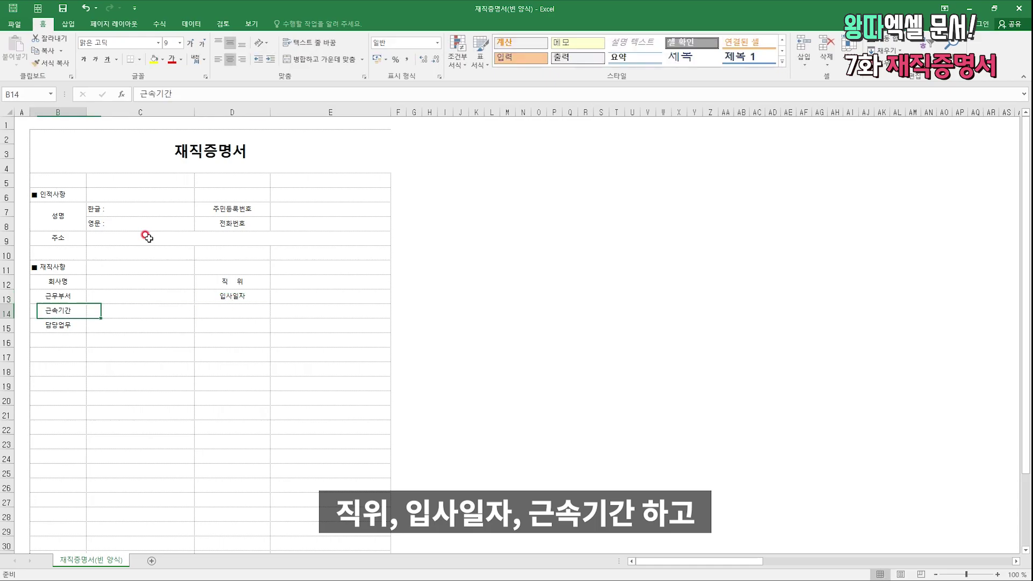
key("shift+Right")
key("shift+Right")
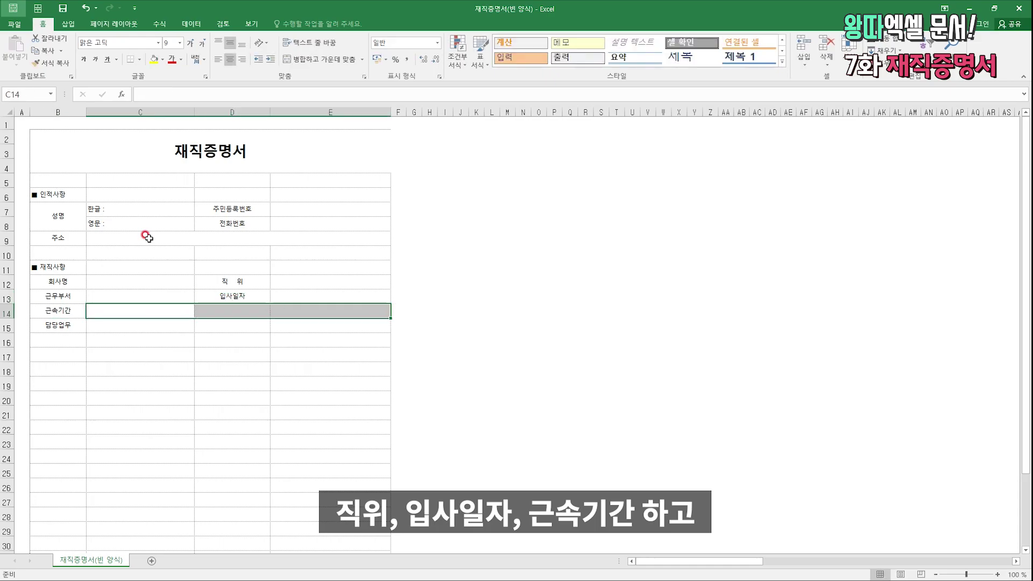
key("Down")
key("shift+Right")
key("shift+Right")
key("alt+1")
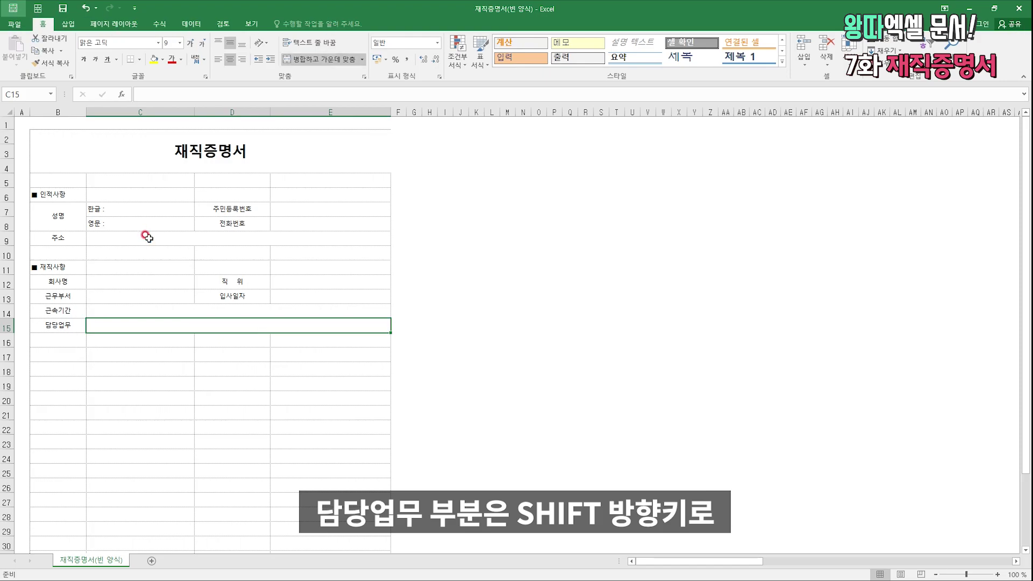
Merge and center B17:E17 into one cell, leaving row 16 blank below the 재직사항 section.
key("Up")
key("Up")
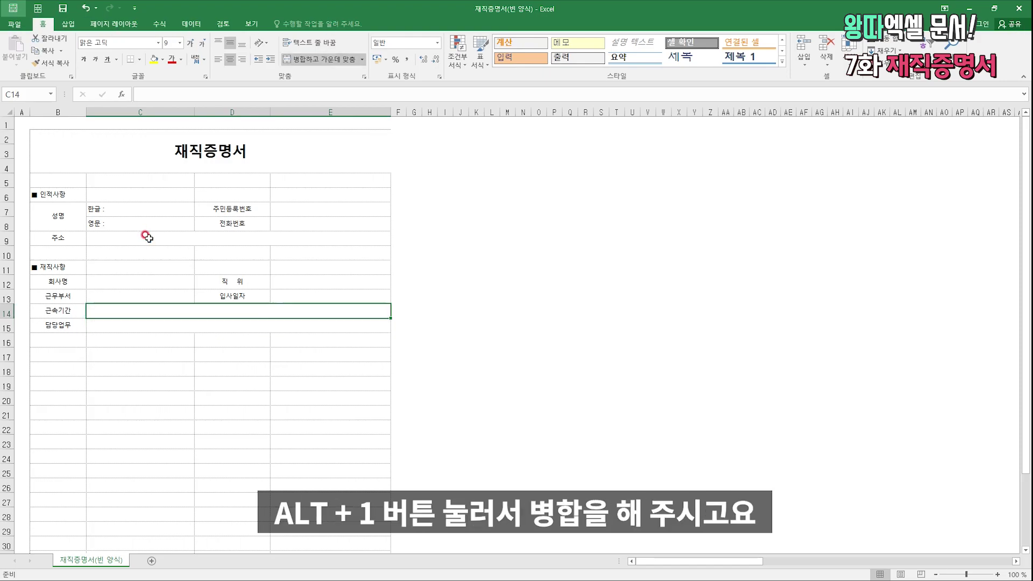
key("Up")
key("Up")
key("Up")
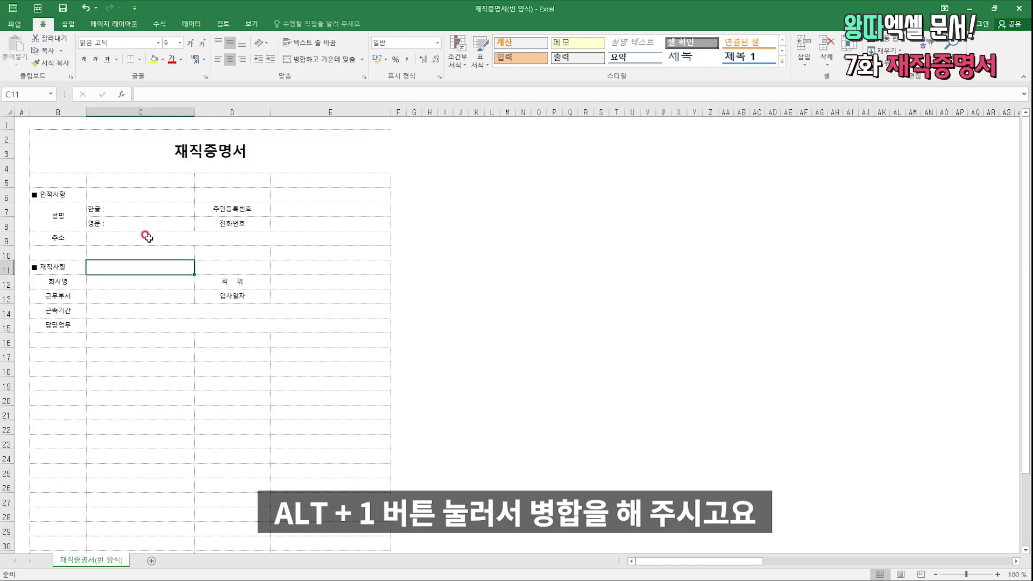
key("Down")
key("Down")
key("Down")
key("Down")
key("Down")
key("Down")
key("Left")
key("Down")
key("Down")
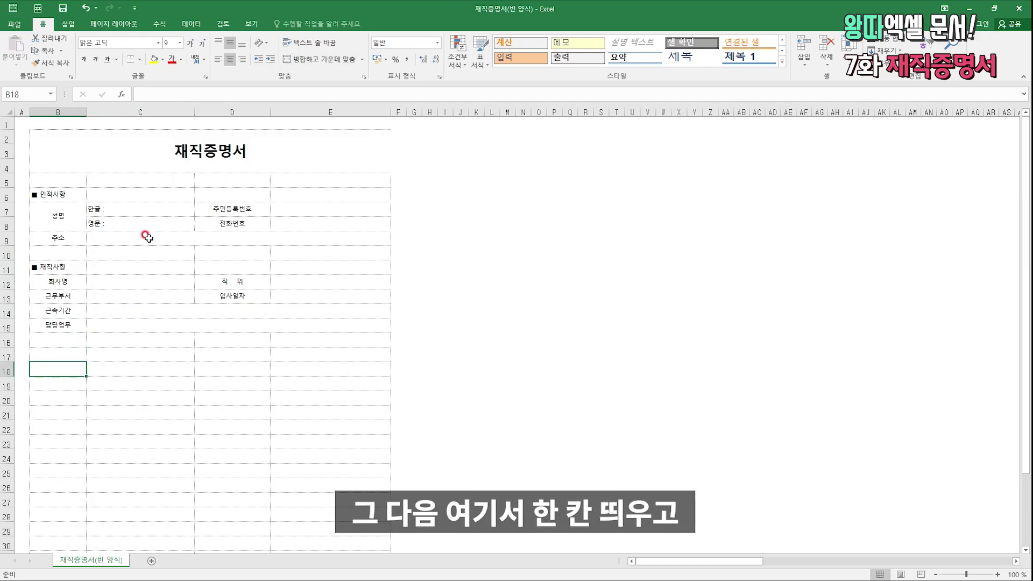
key("Up")
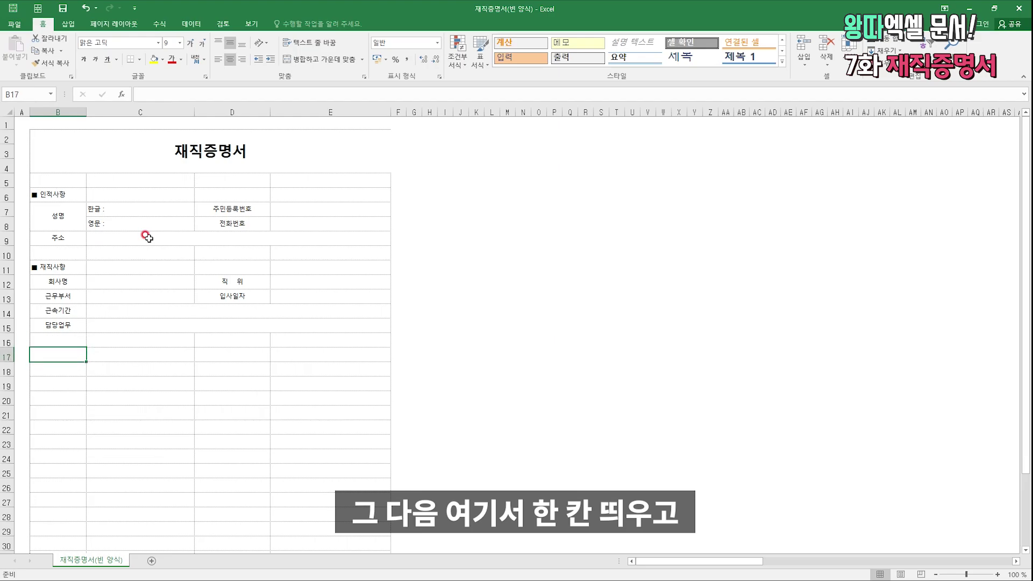
key("shift+Right")
key("shift+Right")
key("shift+Right")
key("alt+1")
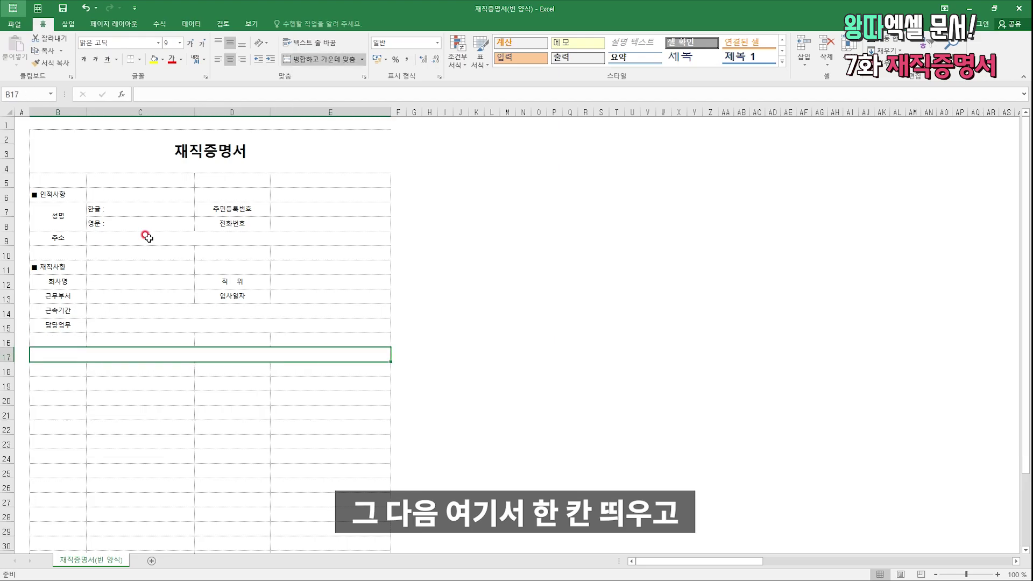
Enter the sentence 상기인은 재직증명서 발급일 현재 위와 같이 당사에 재직하고 있음을 증명합니다. in the merged row 17 cell.
type("사")
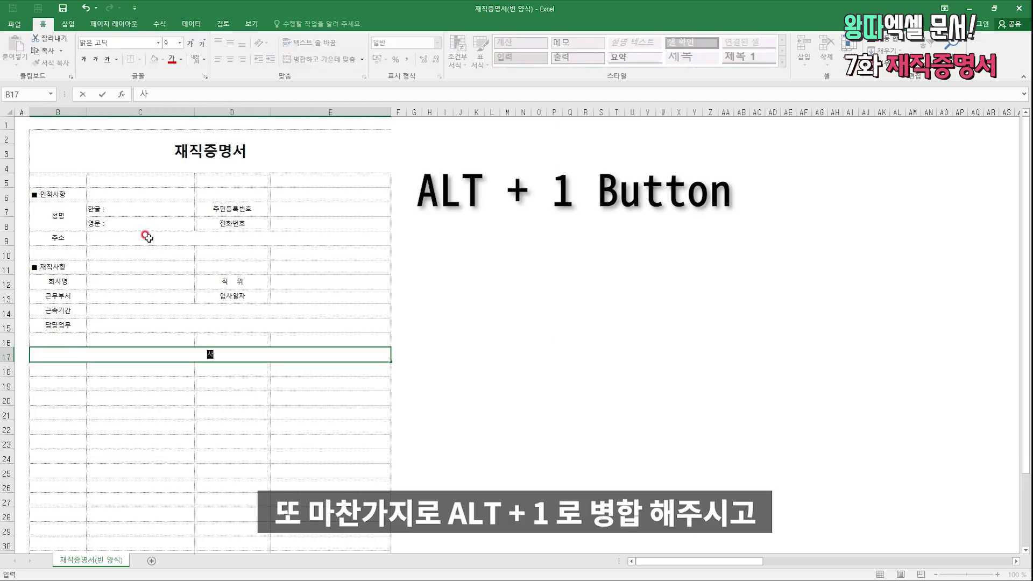
type("ㅇ기인은 재직증며ㅇ서 발급일")
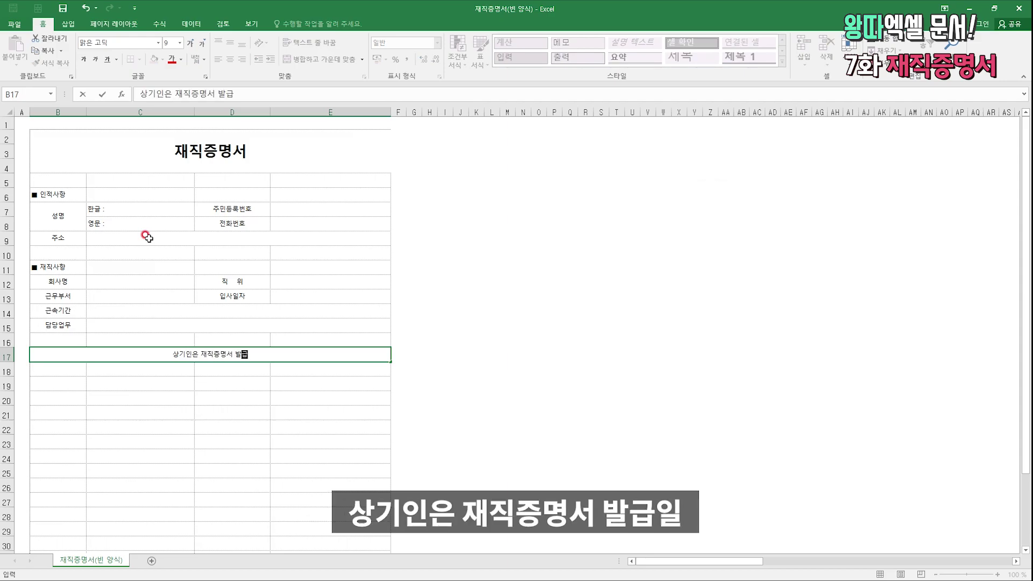
type(" 현재 위와 같이")
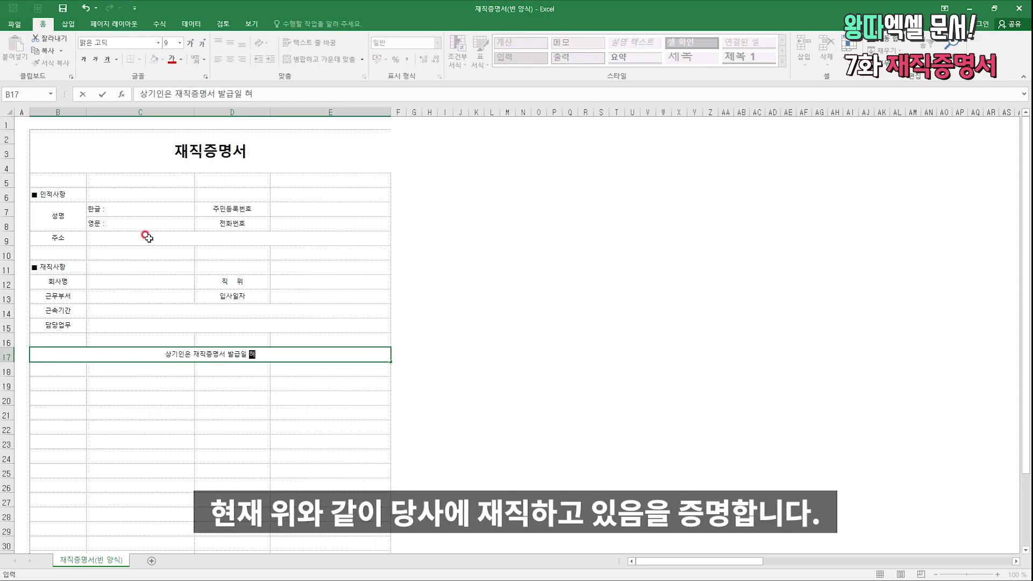
type(" 당사에 재직하고 있음을 증명합니다.")
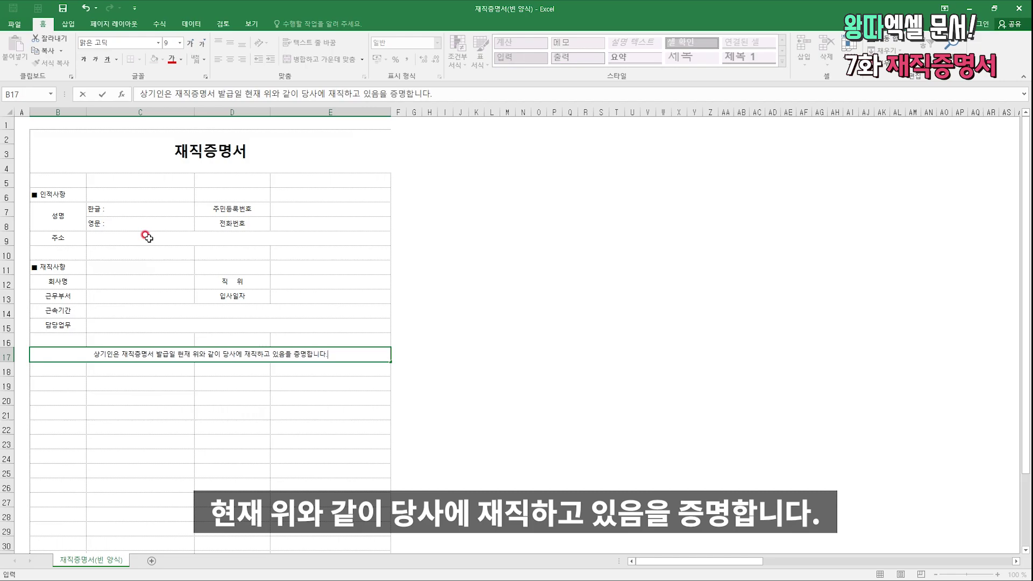
key("Return")
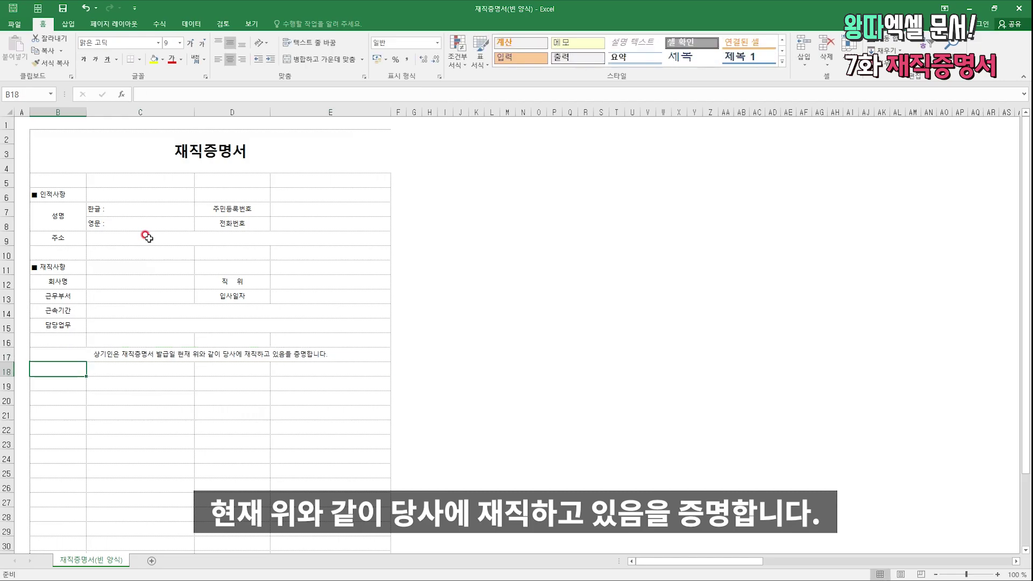
Copy the ■ 재직사항 section heading from B11 into B22.
key("Down")
key("Down")
key("Down")
key("Down")
key("Up")
key("Up")
key("Up")
key("Up")
key("Up")
key("Up")
key("Up")
key("Up")
key("Up")
key("Up")
key("Up")
key("ctrl+c")
key("Down")
key("Down")
key("Down")
key("Down")
key("Down")
key("Down")
key("Down")
key("Down")
key("Down")
key("Down")
key("Down")
key("Down")
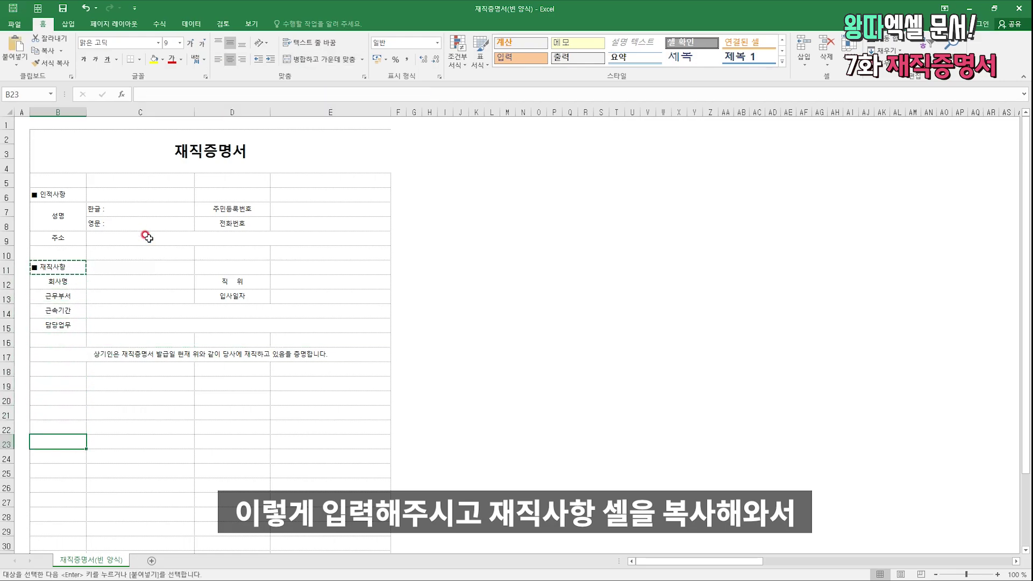
key("Up")
key("ctrl+v")
key("F2")
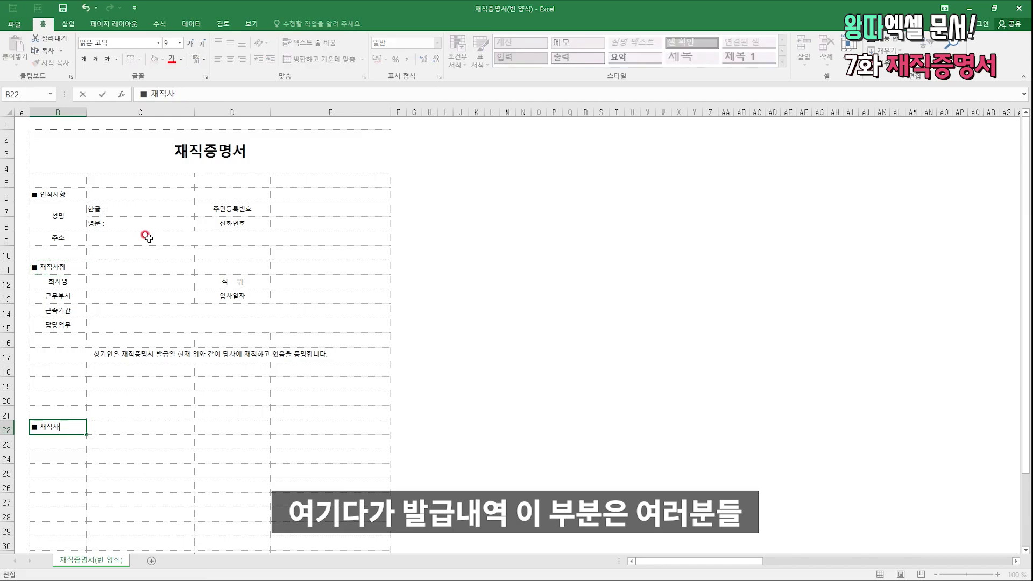
type("발급내역")
key("Escape")
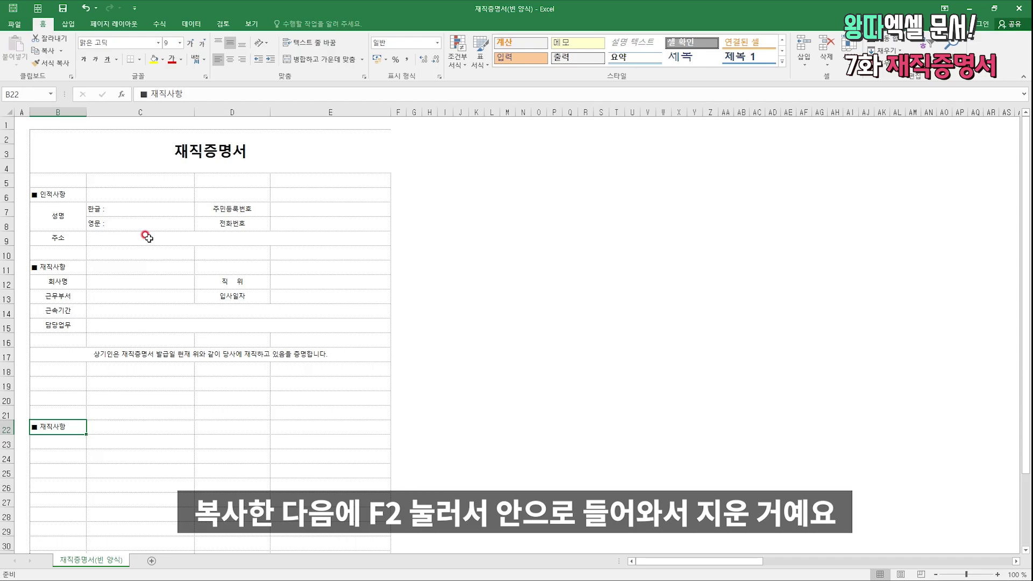
Change the copied heading text in B22 to 발급내역, keeping the ■ mark.
key("F2")
key("BackSpace")
key("BackSpace")
key("BackSpace")
key("BackSpace")
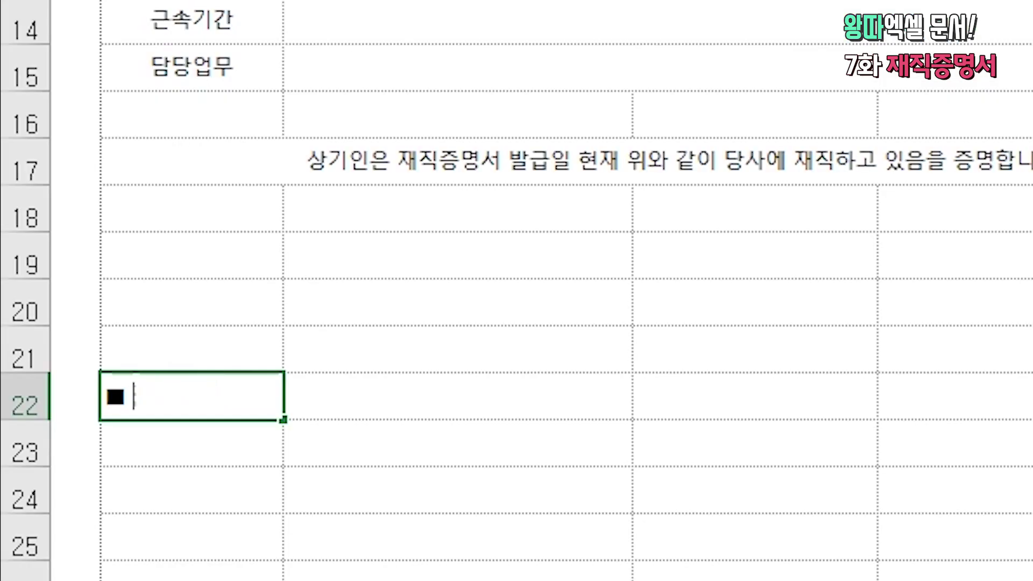
type("발급내역")
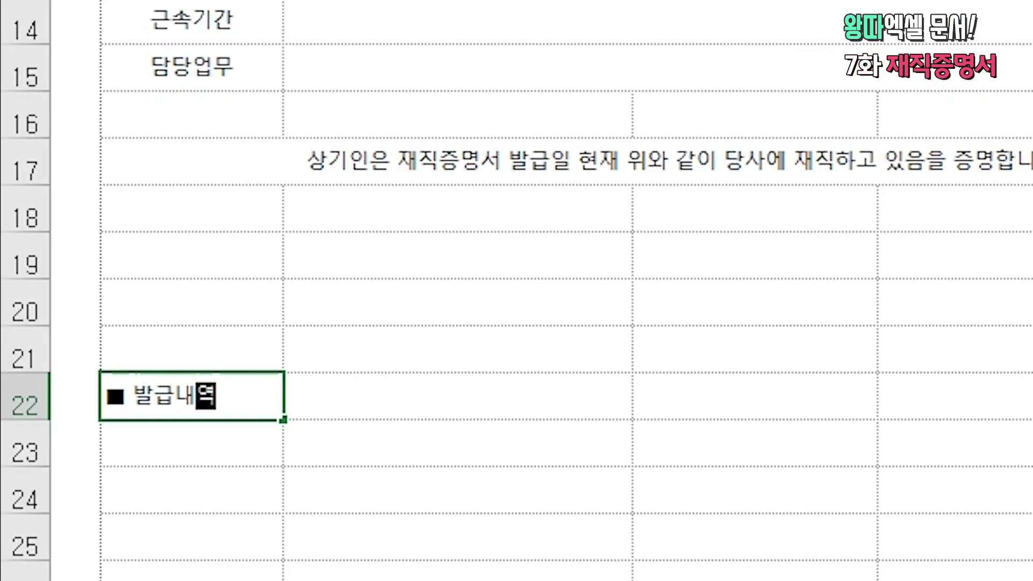
key("Return")
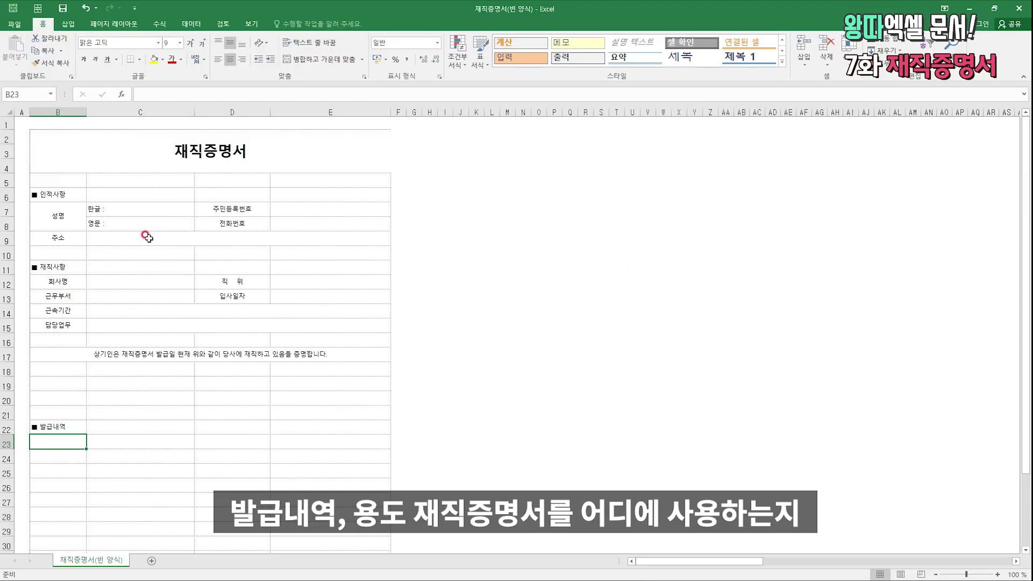
Enter 1) 용도 : 은행 제출용 in B23 under the 발급내역 heading.
type("1) 용도 :")
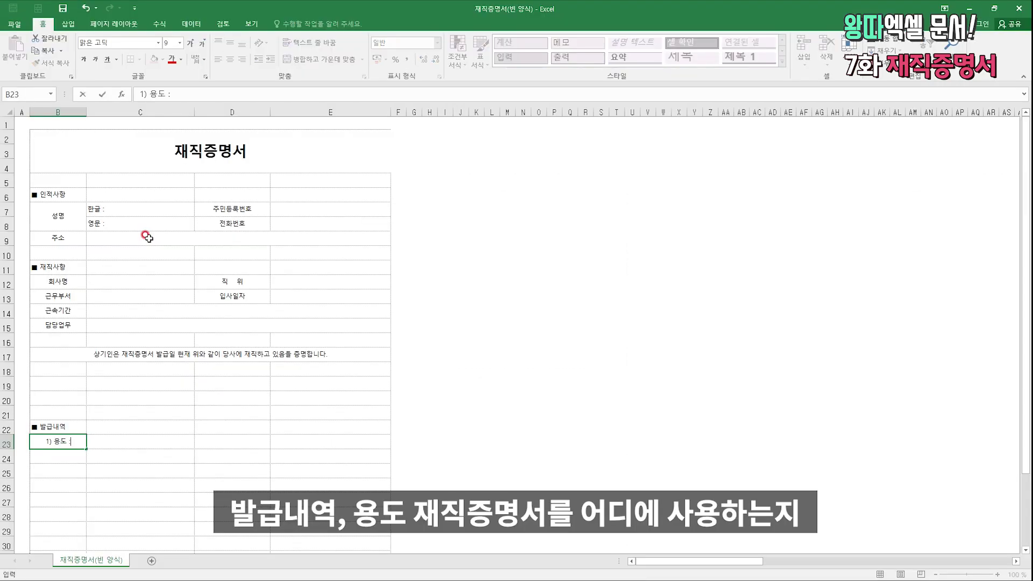
type(" 은행 제출ㅇ")
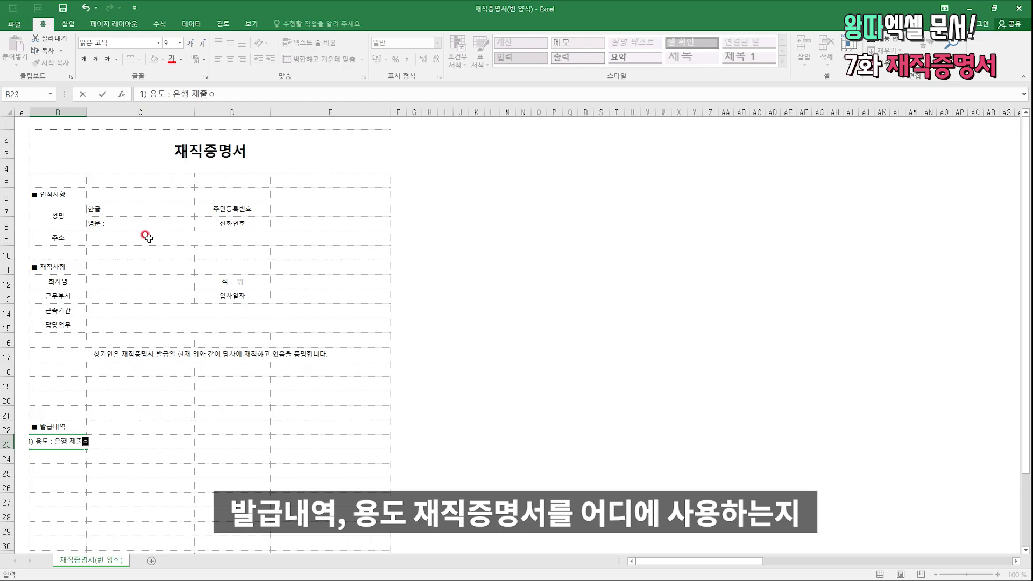
type("ㅛㅇ")
key("Return")
Merge and center B23:E23 so the 용도 line spans the form's width.
key("Up")
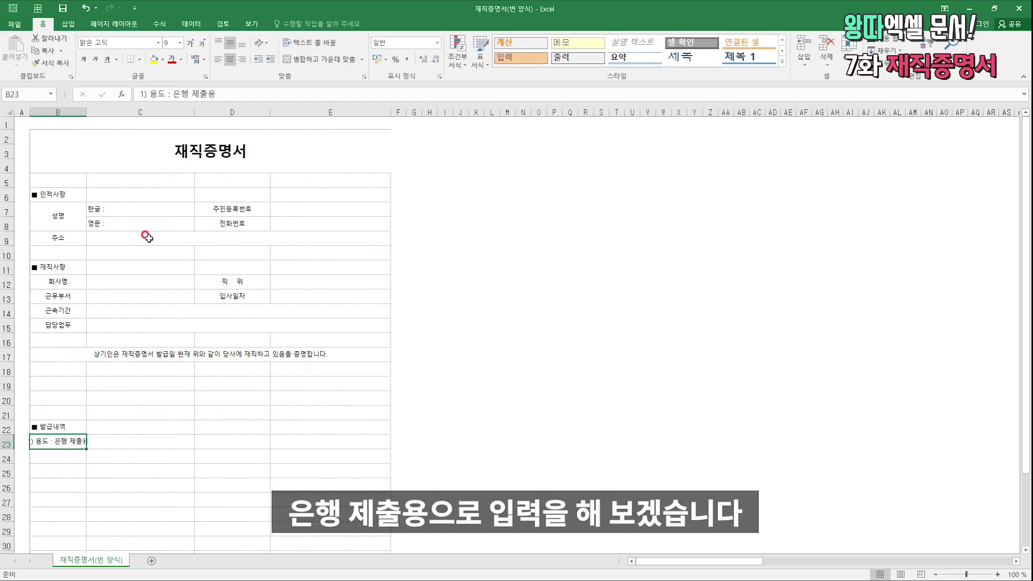
key("shift+Right")
key("shift+Right")
key("shift+Right")
key("alt+h")
key("m")
key("c")
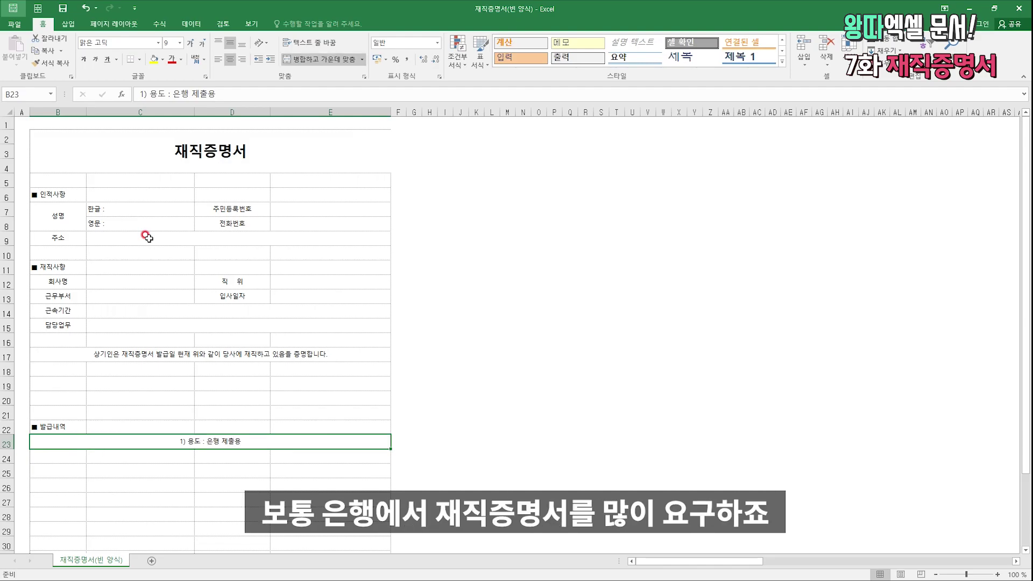
Copy the merged 용도 line from row 23 into row 24.
key("Down")
key("Up")
key("ctrl+c")
key("Down")
key("Up")
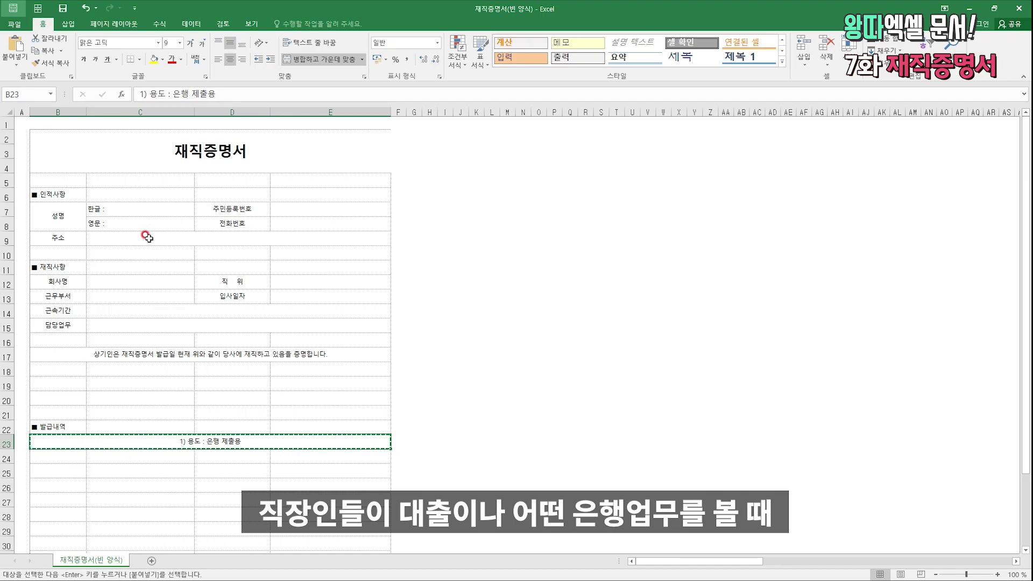
key("Down")
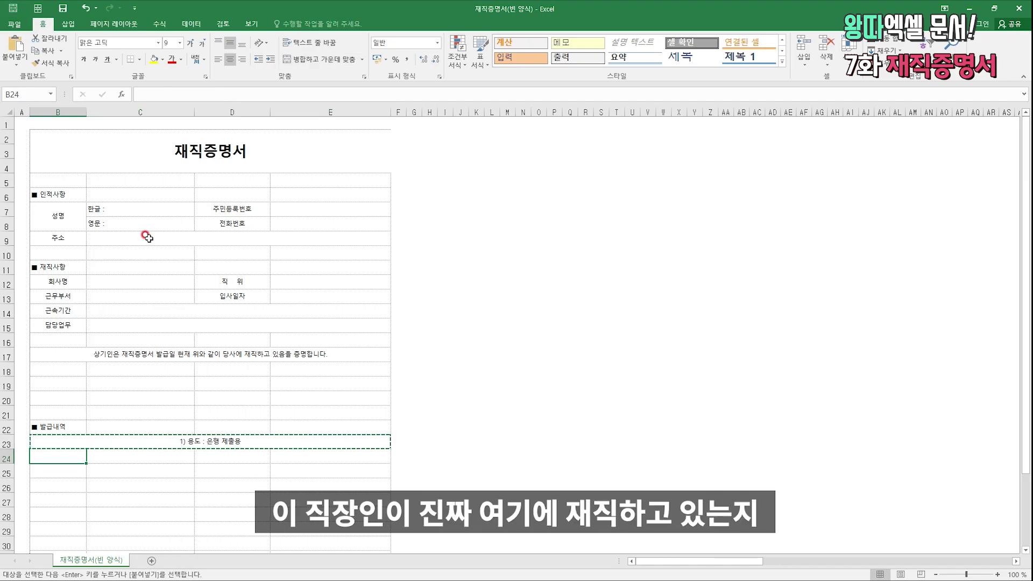
key("ctrl+v")
key("Up")
key("Down")
Change the copied line in row 24 to read 1) 발급부서 :, replacing the 용도 text.
key("F2")
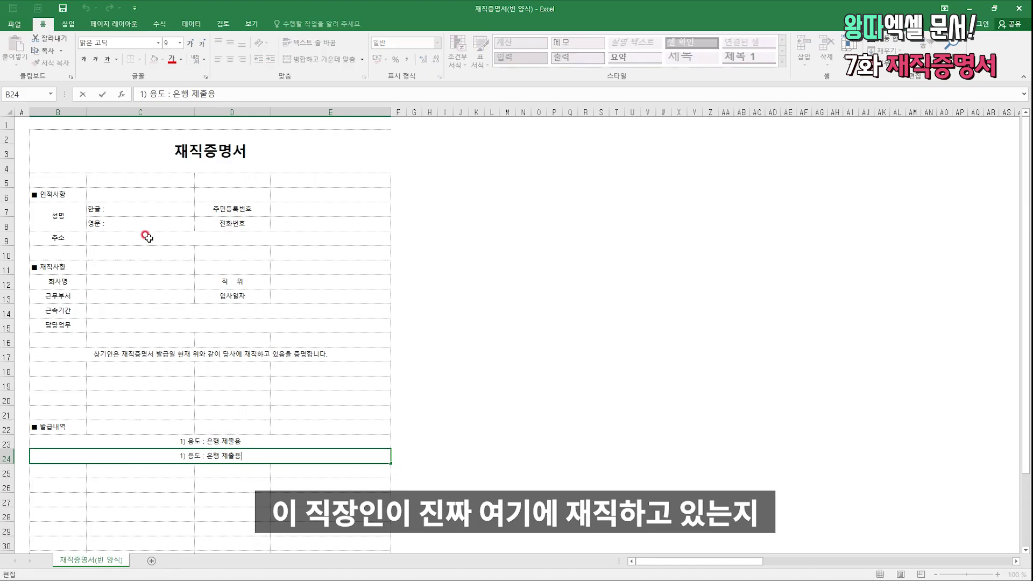
key("Left")
key("Left")
key("Left")
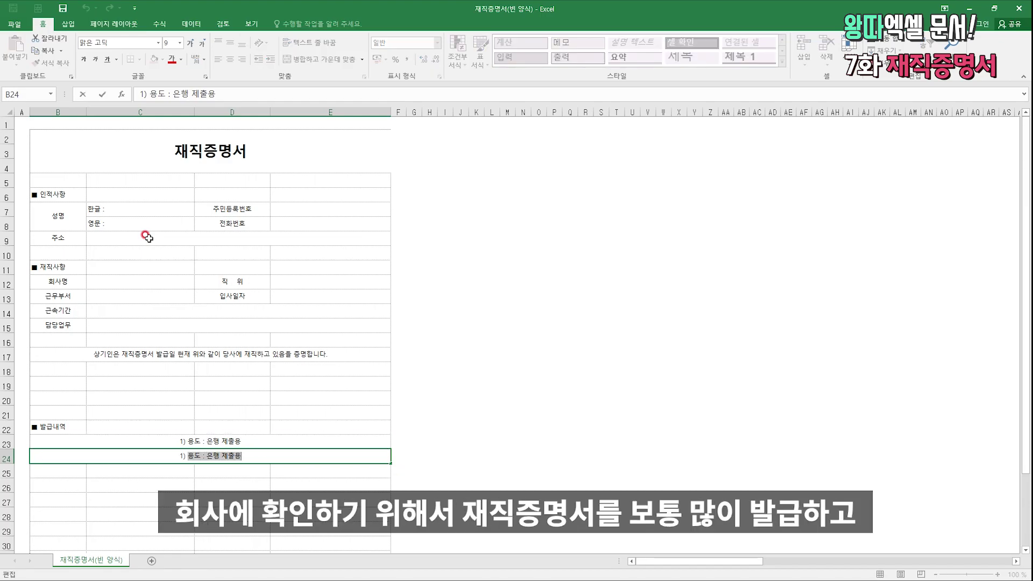
type("발급부서 :")
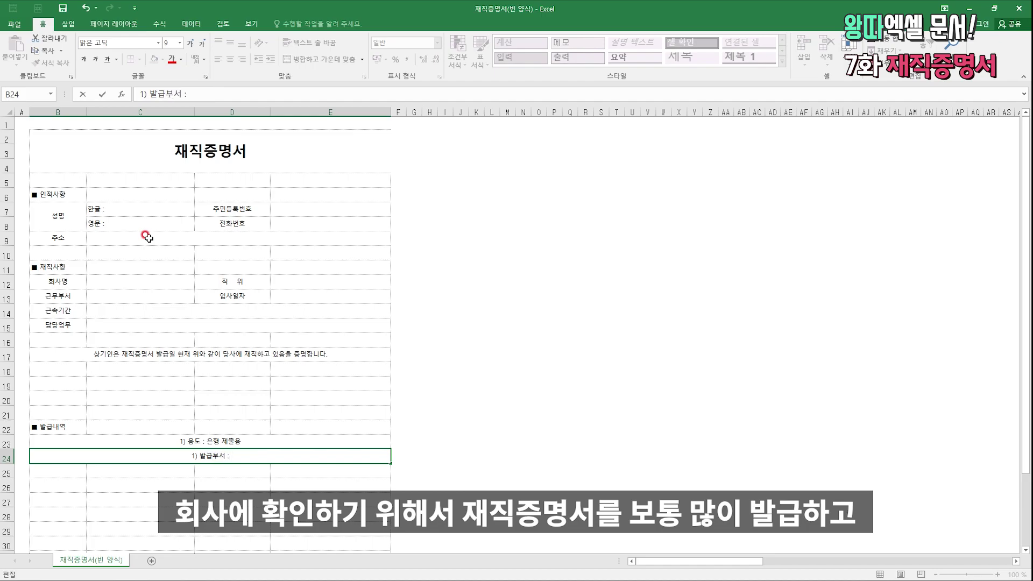
key("ctrl+Return")
Try left alignment on the 용도 and 발급부서 lines, and undo it.
key("shift+Up")
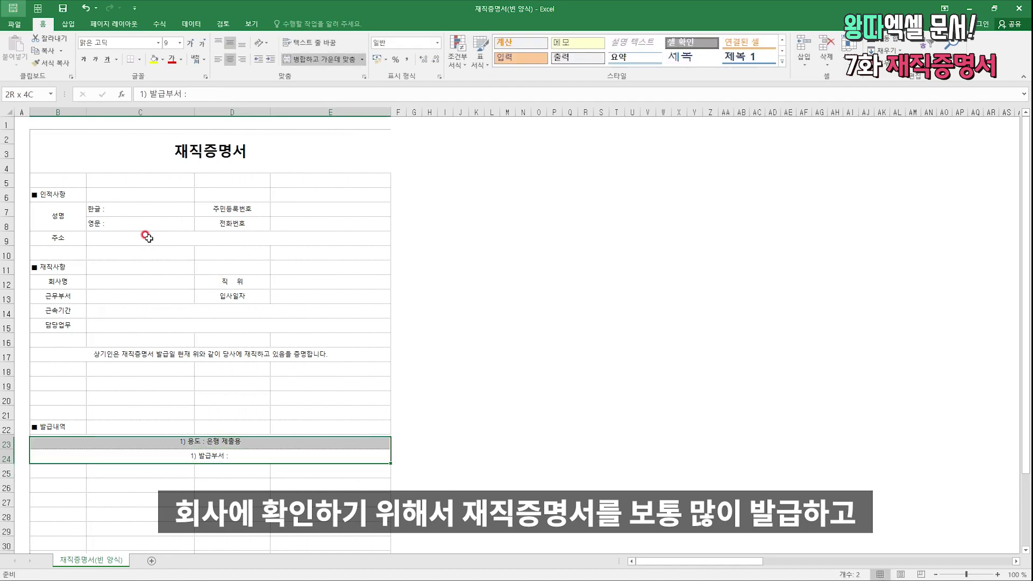
key("alt+h")
key("a")
key("l")
key("Up")
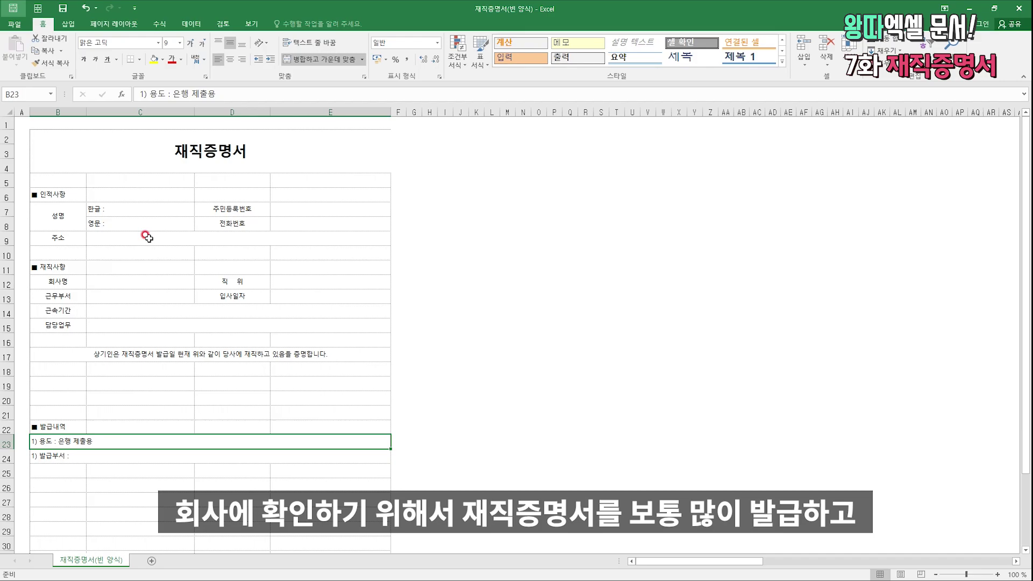
key("ctrl+z")
Left-align the merged 용도 and 발급부서 lines in rows 23 and 24.
key("Up")
key("shift+Up")
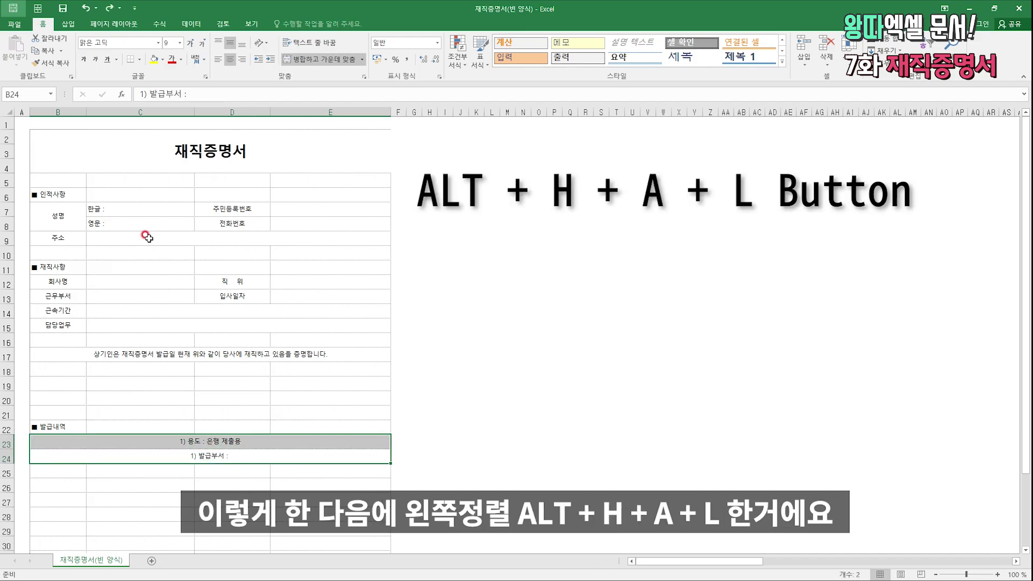
key("alt+h")
key("a")
key("l")
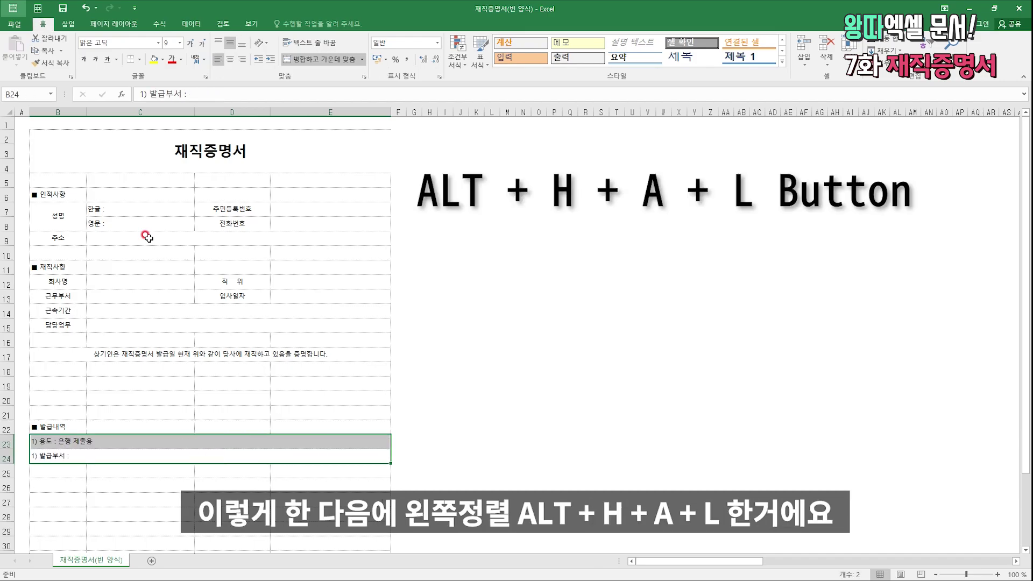
Enter 3) 담당자 : 부서/직위/성명 (TEL : ) in B25, leaving blank space for the number inside the parentheses.
key("Down")
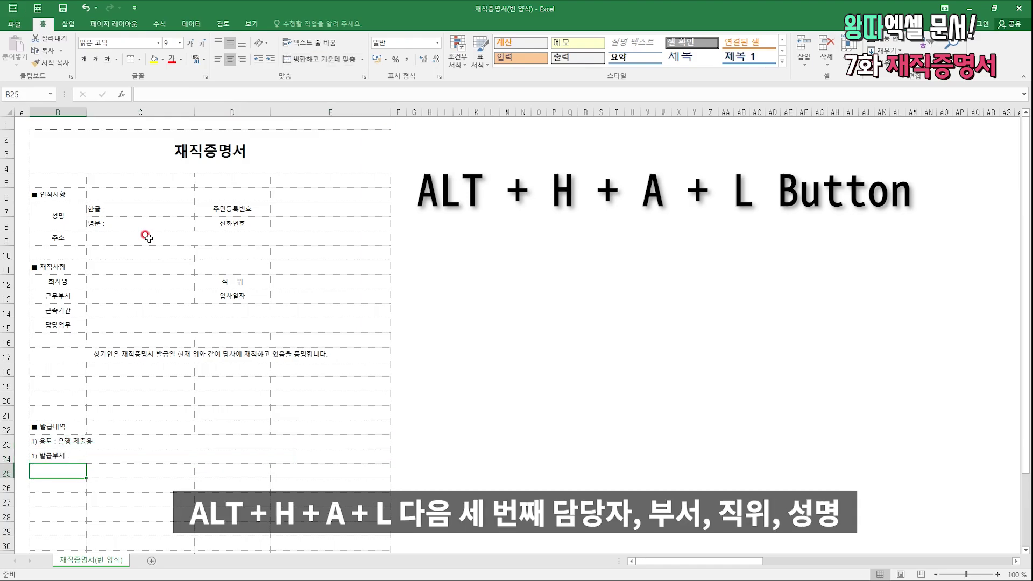
type("3) 담당ㅈ")
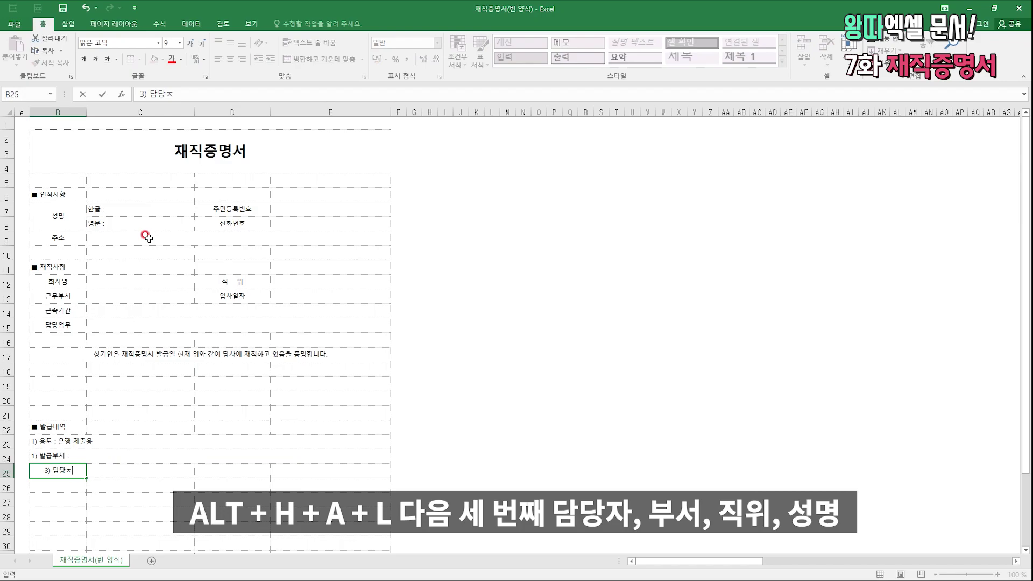
type(" :")
type(" 부서/직위/")
type("성ㅁ")
type(" (TEL :")
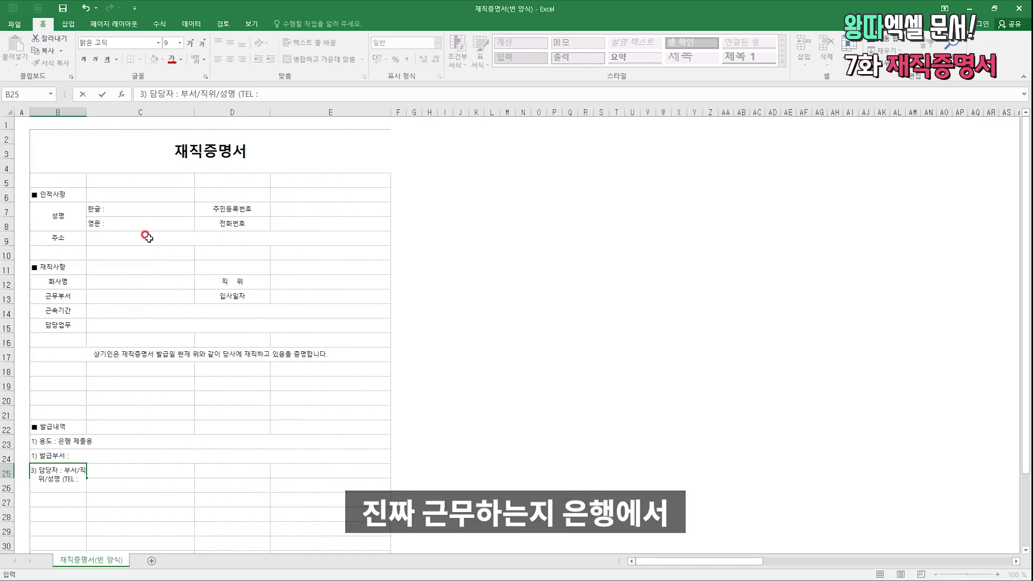
key("Return")
Merge B25:E25 across the form's width and left-align the 담당자 line.
key("Up")
key("shift+Right")
key("shift+Right")
key("shift+Right")
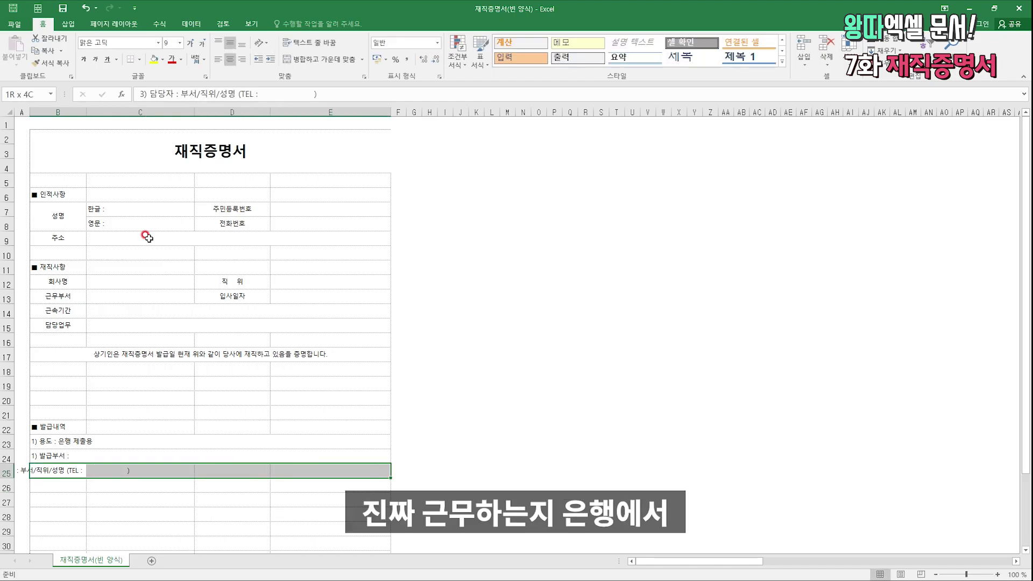
key("alt+h")
key("a")
key("l")
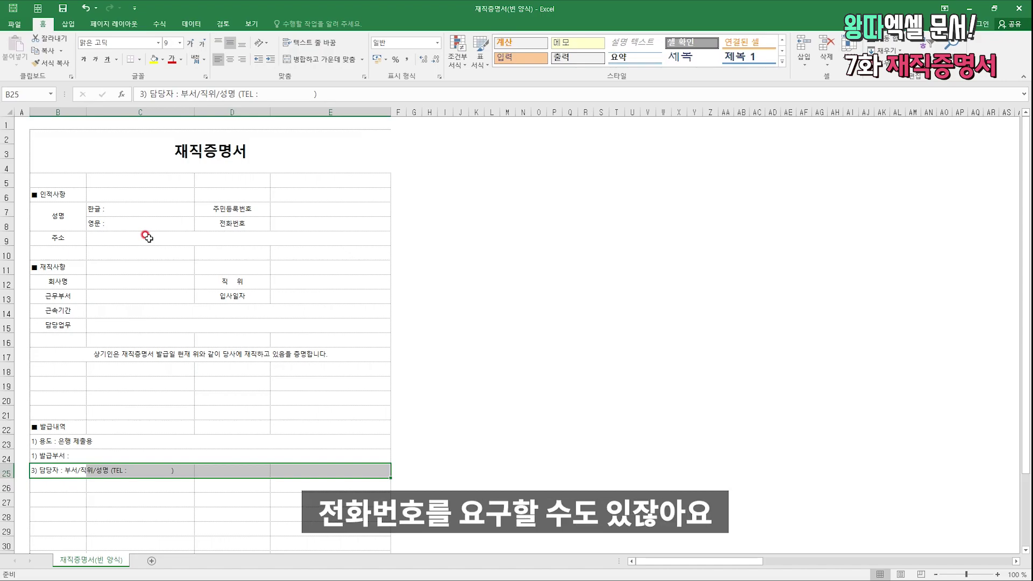
key("alt+h")
key("m")
key("c")
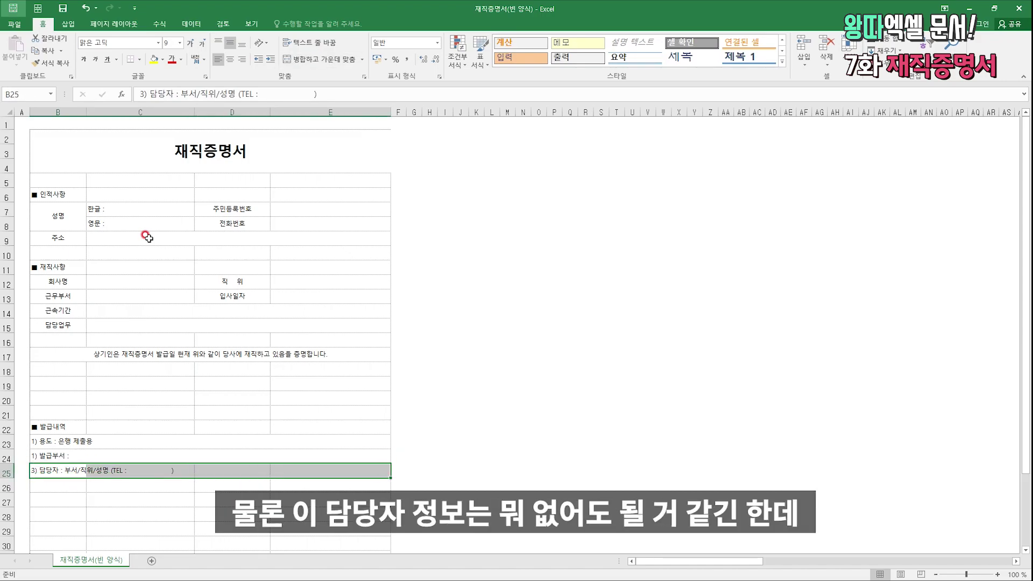
key("alt+h")
key("a")
key("l")
key("Up")
key("Up")
key("Down")
key("Down")
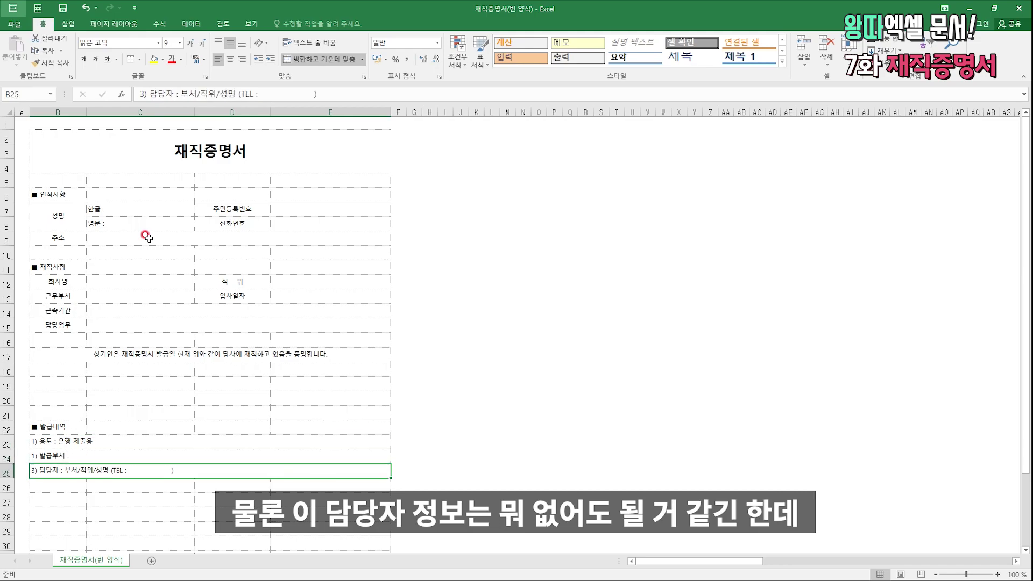
key("Up")
key("Down")
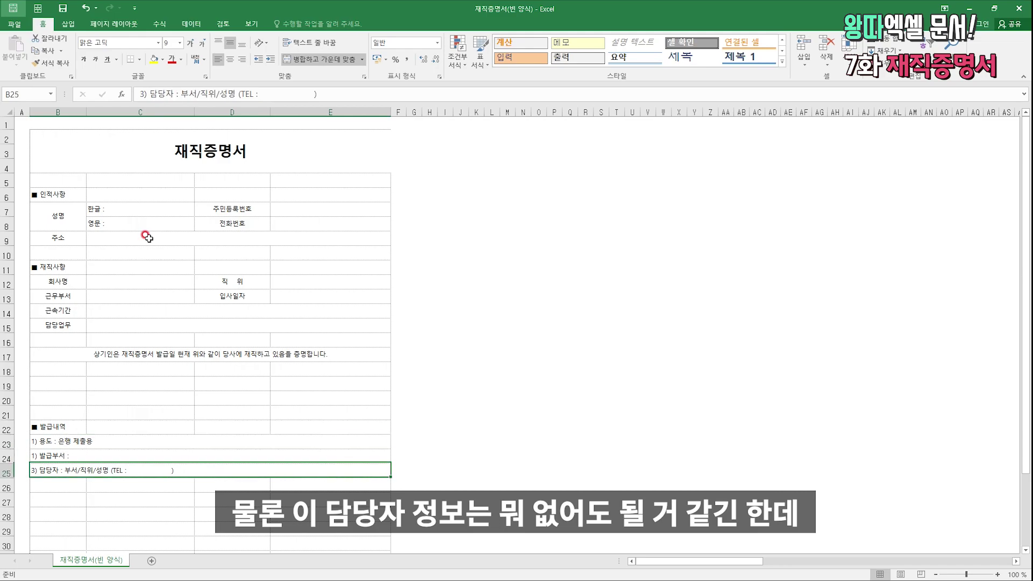
key("Up")
key("Up")
key("Down")
key("Down")
key("Down")
key("Up")
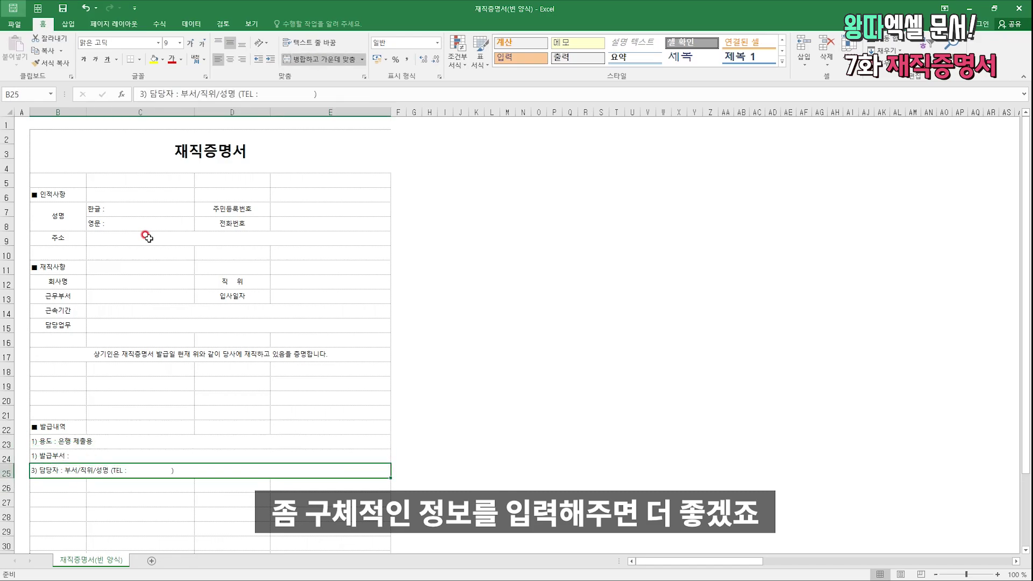
key("F2")
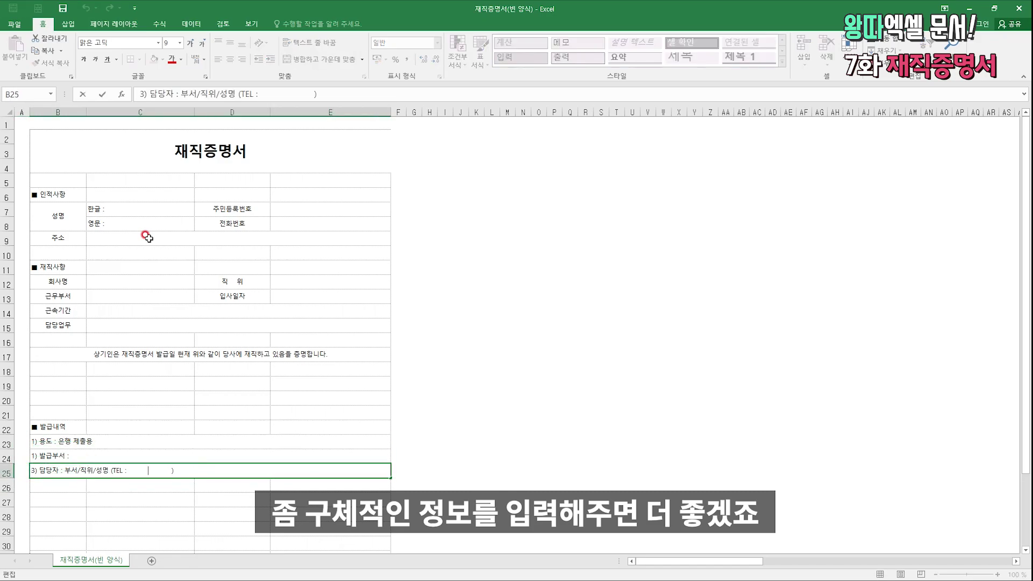
key("Return")
Merge and center B29:E29 for the issue date line.
key("Down")
key("Down")
key("Down")
key("shift+Right")
key("shift+Right")
key("shift+Right")
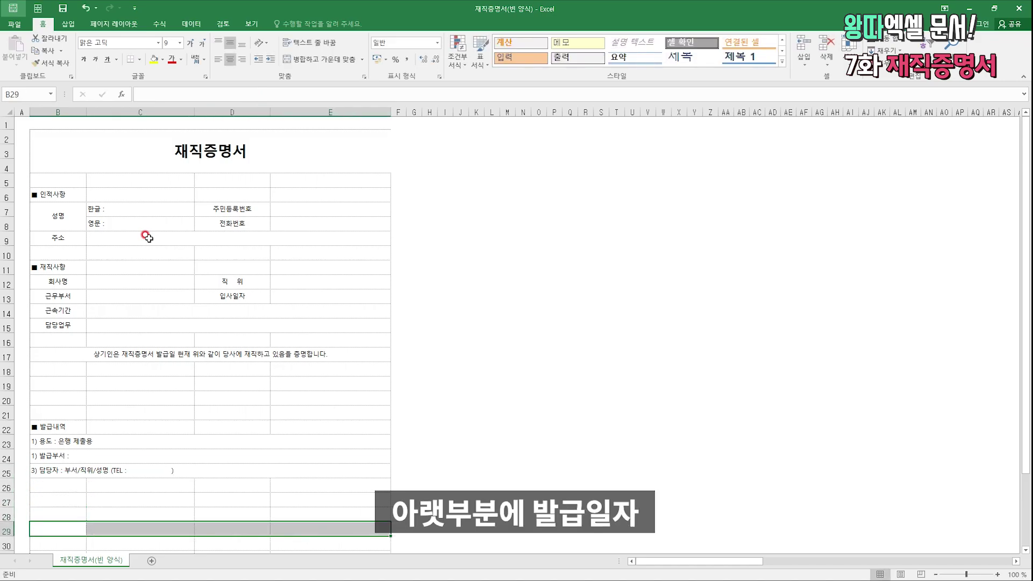
key("alt+h")
key("m")
key("c")
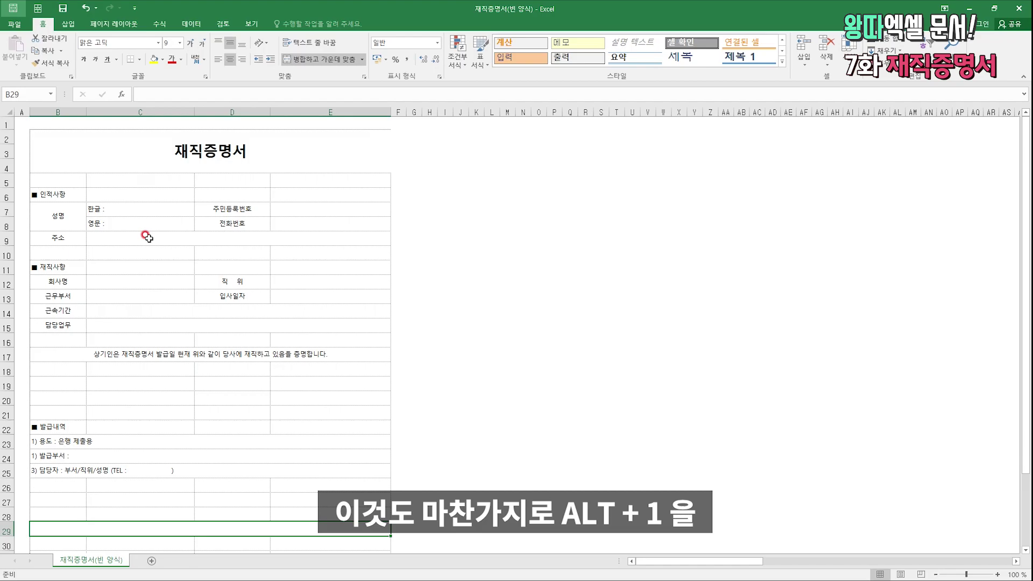
Enter the issue date placeholder 20 년 월 일 in the merged row 29, with spaces between the parts.
type("20")
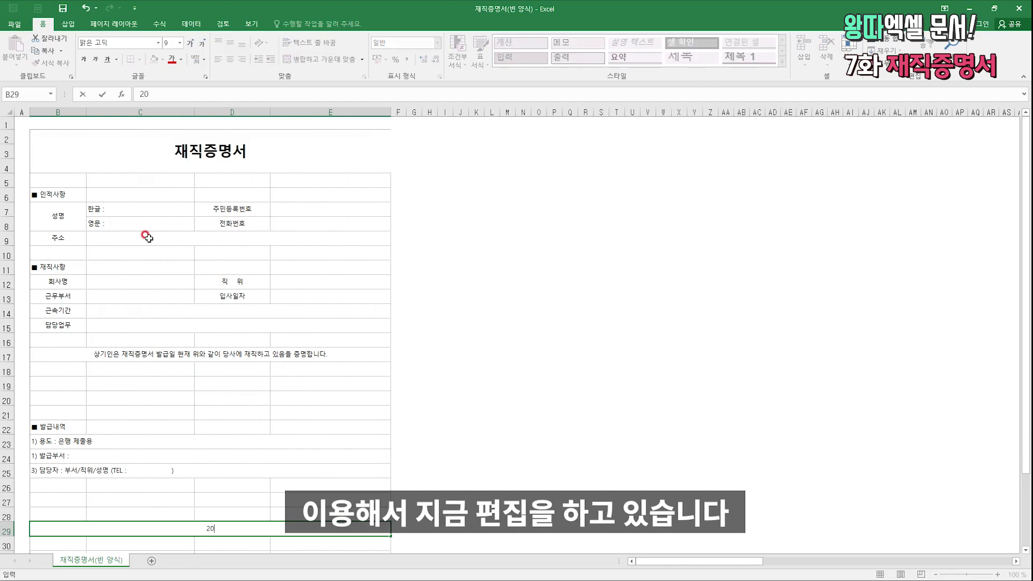
type(" sus")
key("BackSpace")
key("BackSpace")
key("BackSpace")
key("Hangul")
type("년 워")
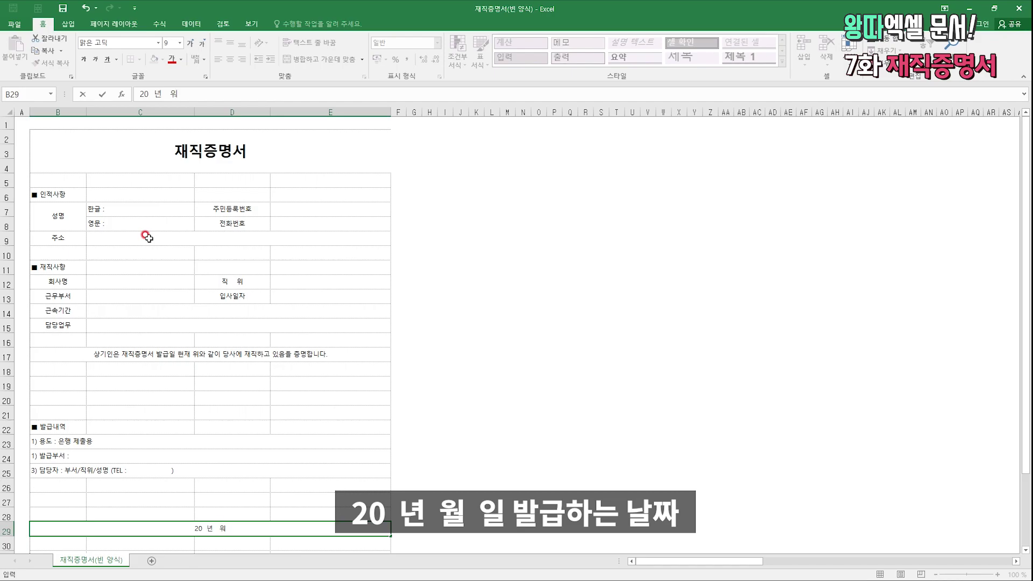
type("일")
key("Return")
Merge and center B35:E36 into one block at the end of the form.
key("Return")
key("Return")
key("Return")
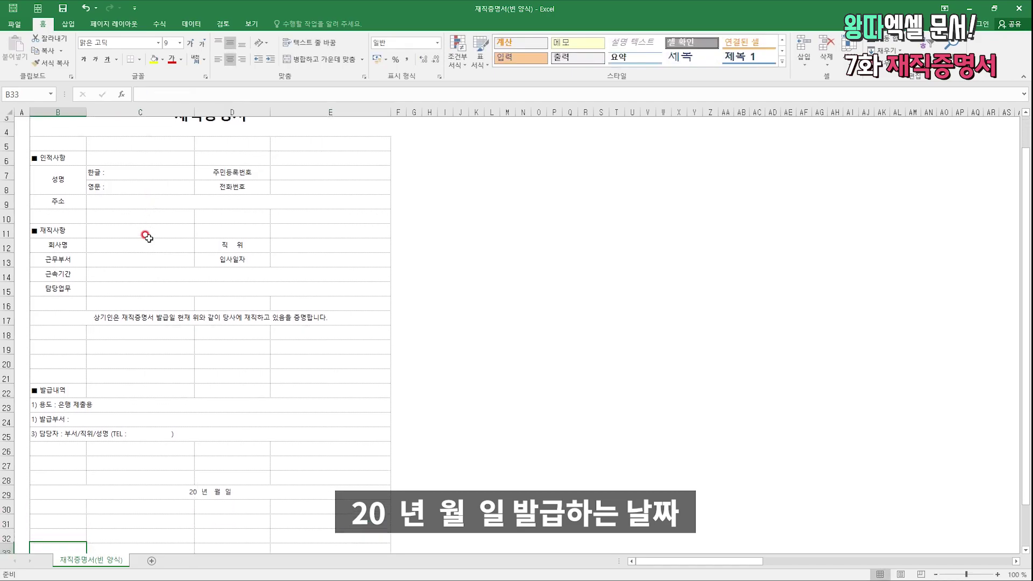
key("Return")
key("Return")
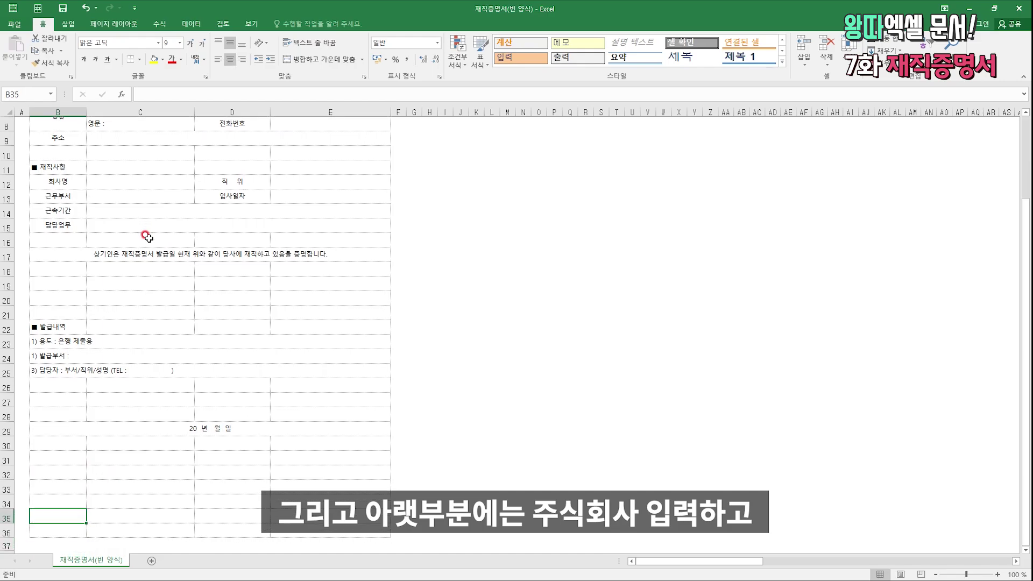
key("shift+Right")
key("shift+Right")
key("shift+Right")
key("shift+Down")
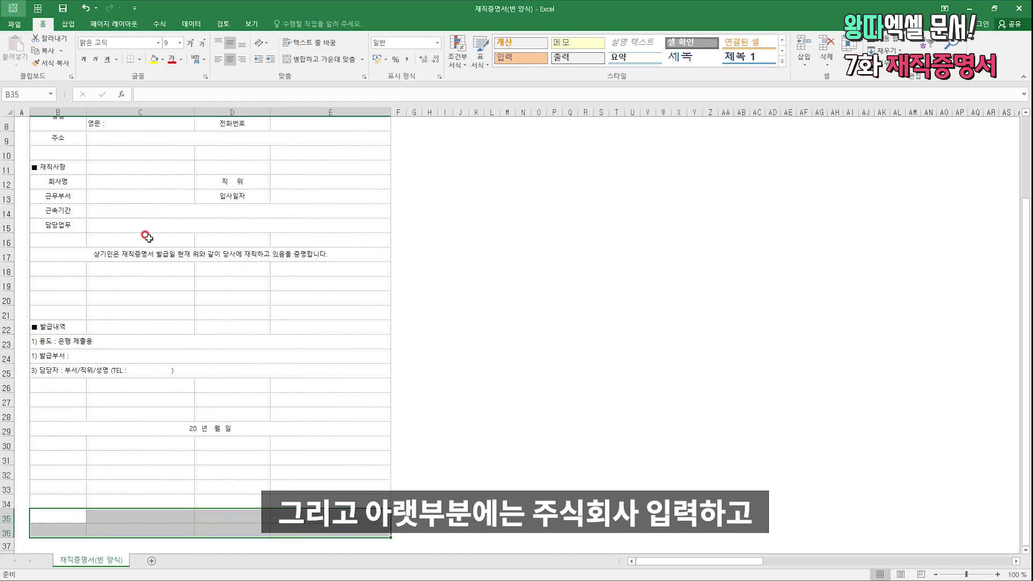
key("alt+1")
Enter 주식회사 in the merged B35 block, followed by a White Circle symbol (○).
type("주시")
type("회사")
key("alt+i")
key("s")
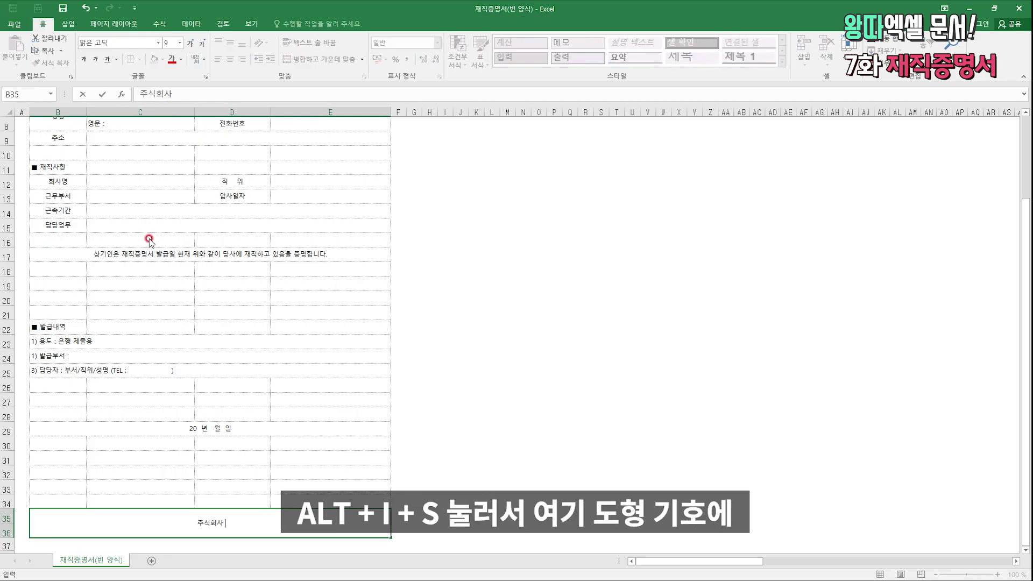
left_click(334, 254)
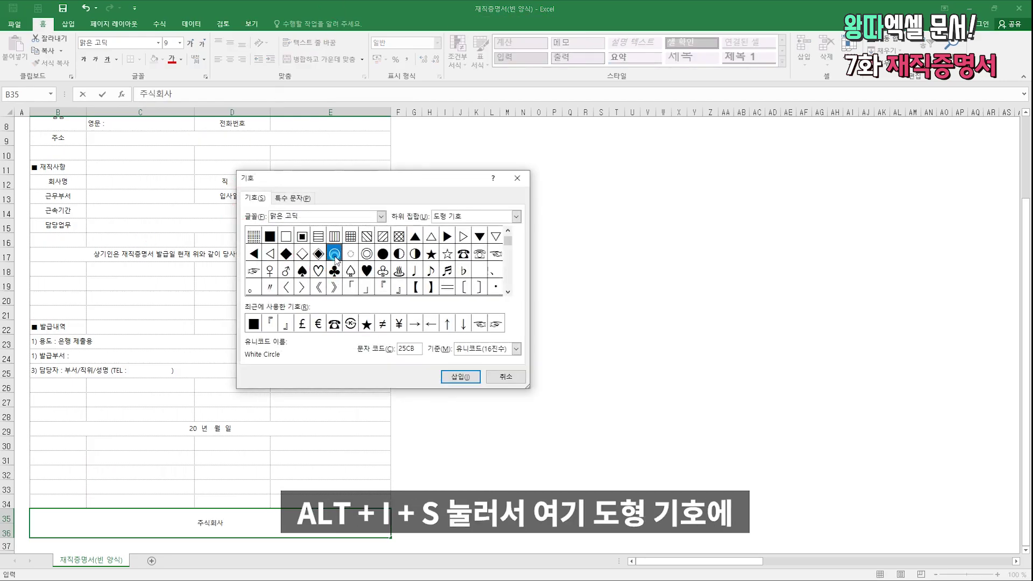
left_click(472, 377)
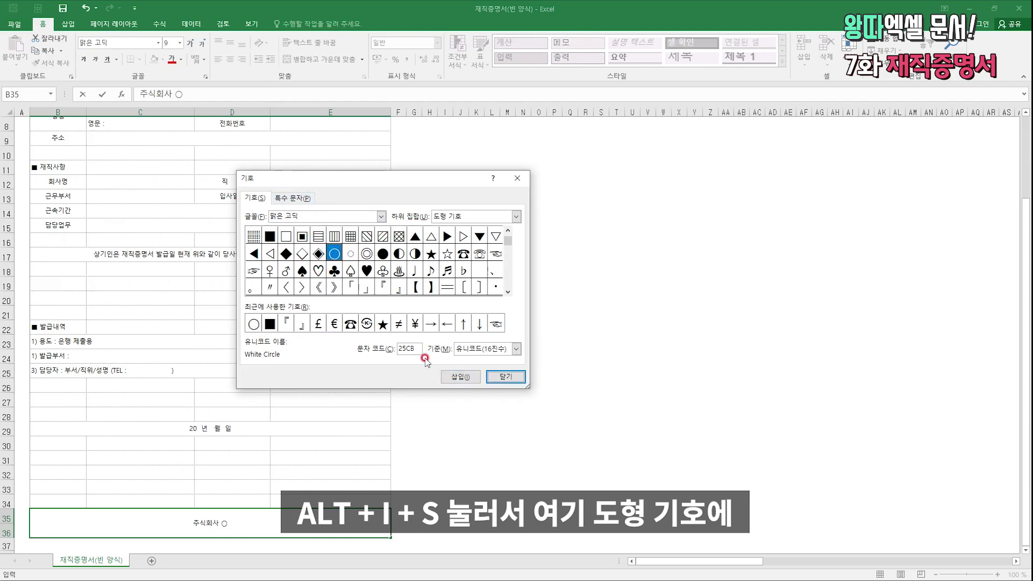
key("Escape")
key("ctrl+Return")
Duplicate the circle symbol in B35 so the company line reads 주식회사 ○○.
key("Right")
key("Left")
key("F2")
key("ctrl+c")
key("Right")
key("ctrl+v")
key("alt+Return")
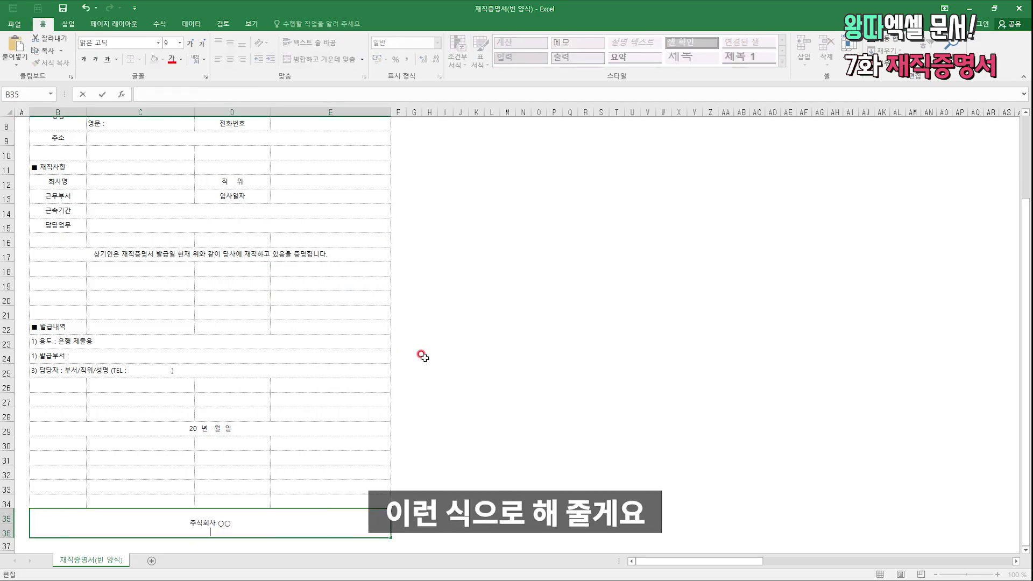
key("BackSpace")
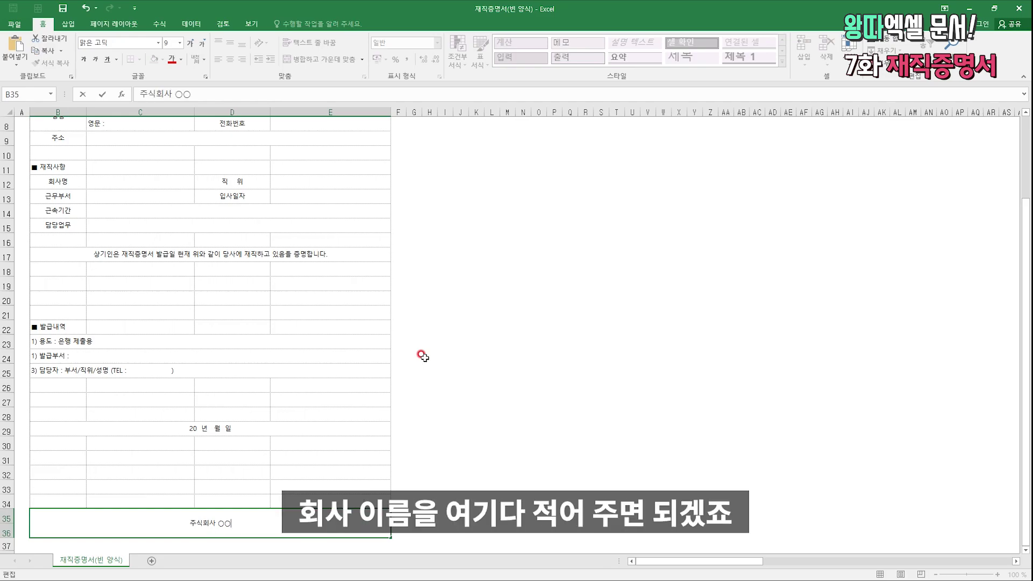
Add a second line reading 대표이사 ○○○ (인) under the company line in B35.
key("alt+Return")
type("대표이사")
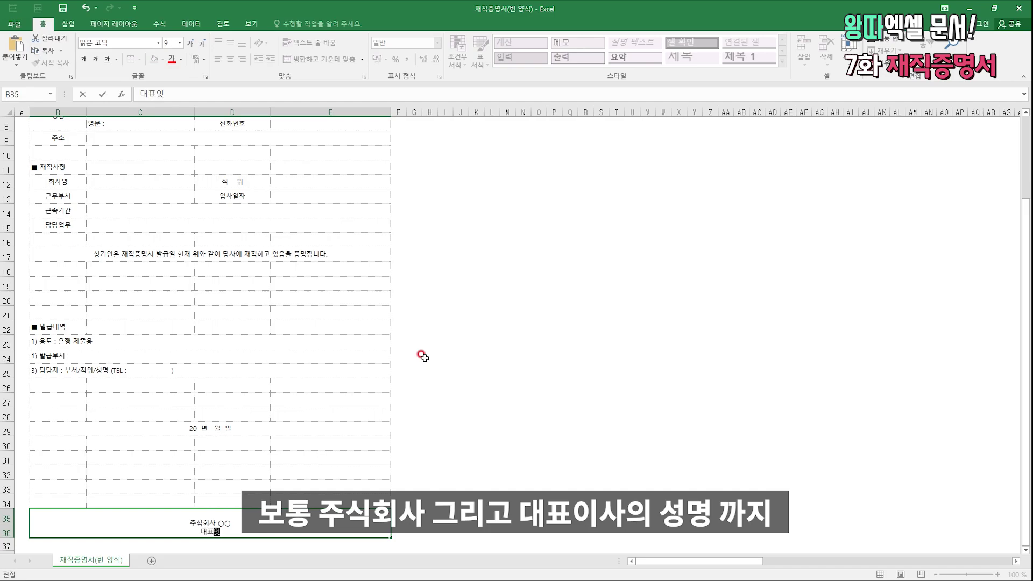
type(" ○○○ (인)")
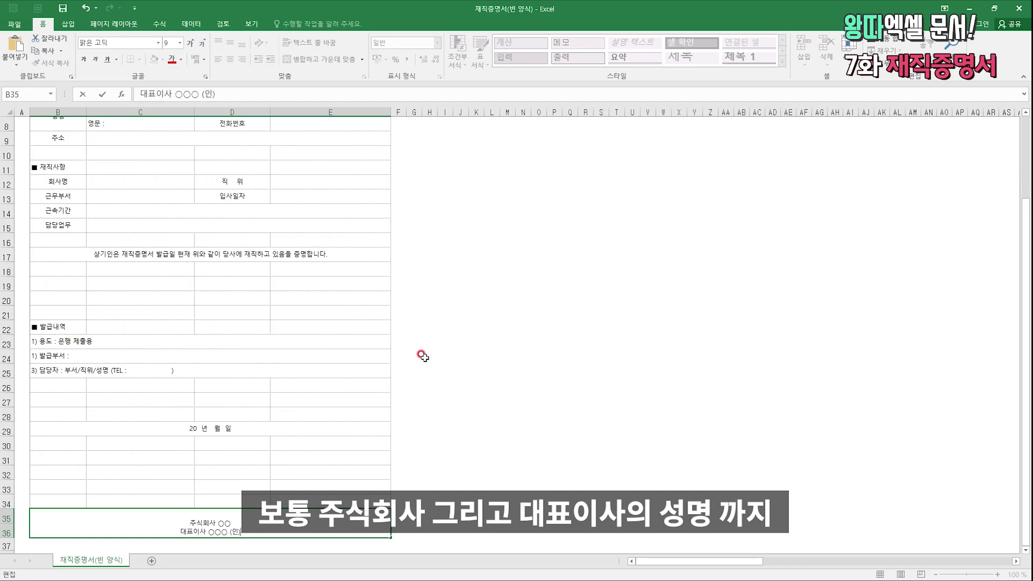
key("ctrl+Return")
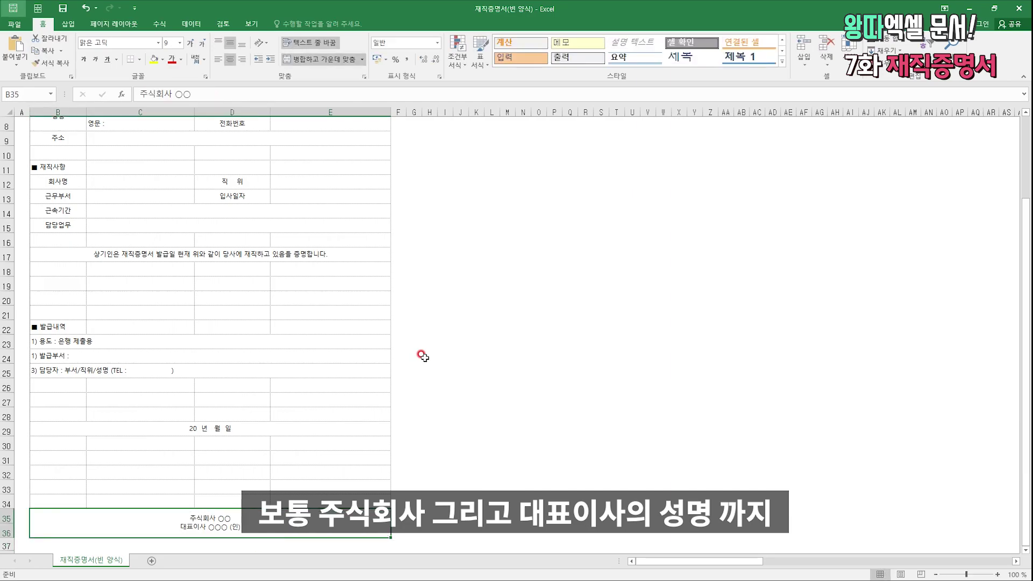
Set the font size of the company and 대표이사 lines in B35 to 14.
key("ctrl+shift+p")
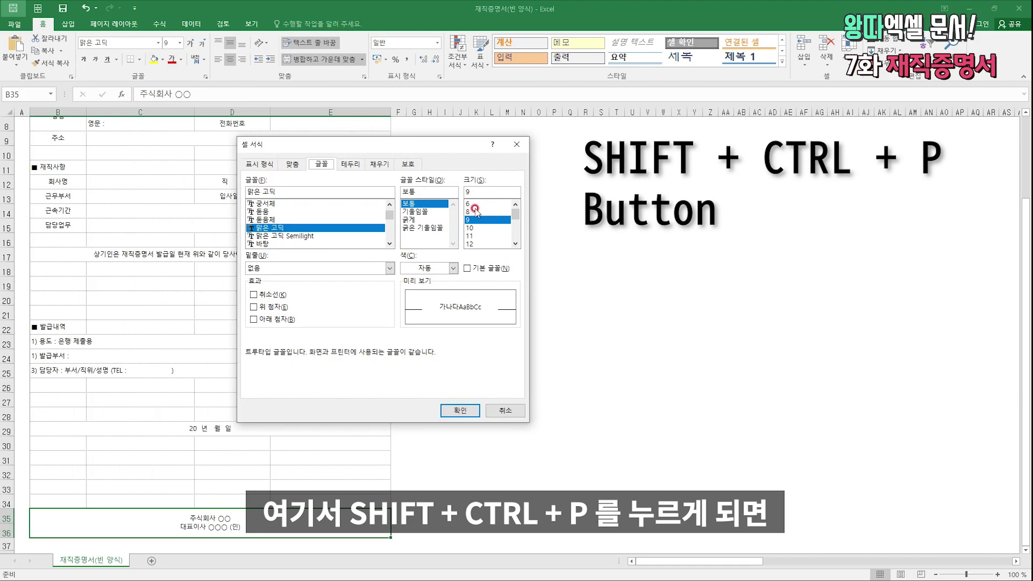
key("Escape")
left_click(168, 41)
type("14")
key("Return")
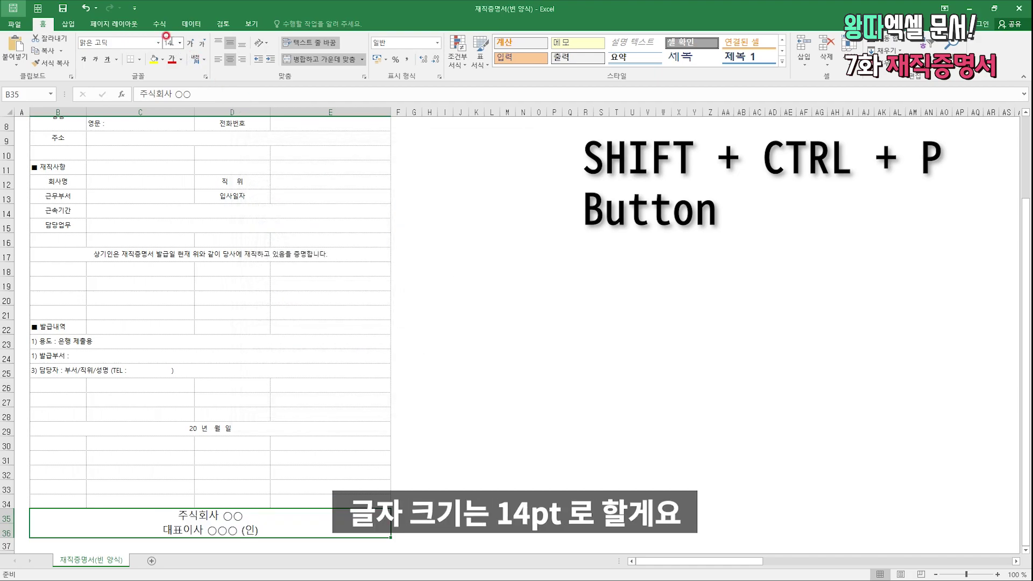
Keep the 14 pt font settings for the company and 대표이사 lines in B35 and make them bold.
key("ctrl+shift+p")
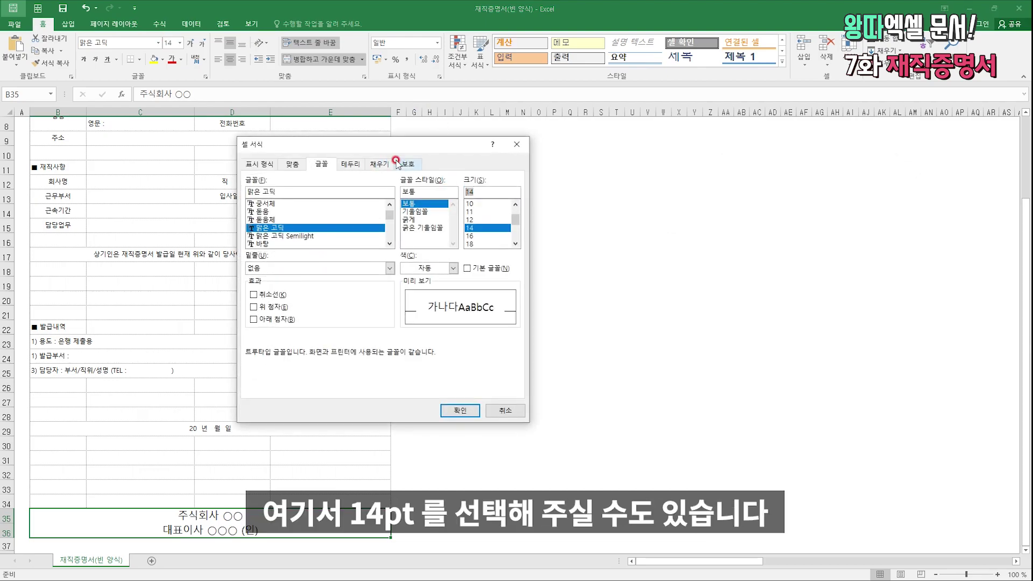
key("Return")
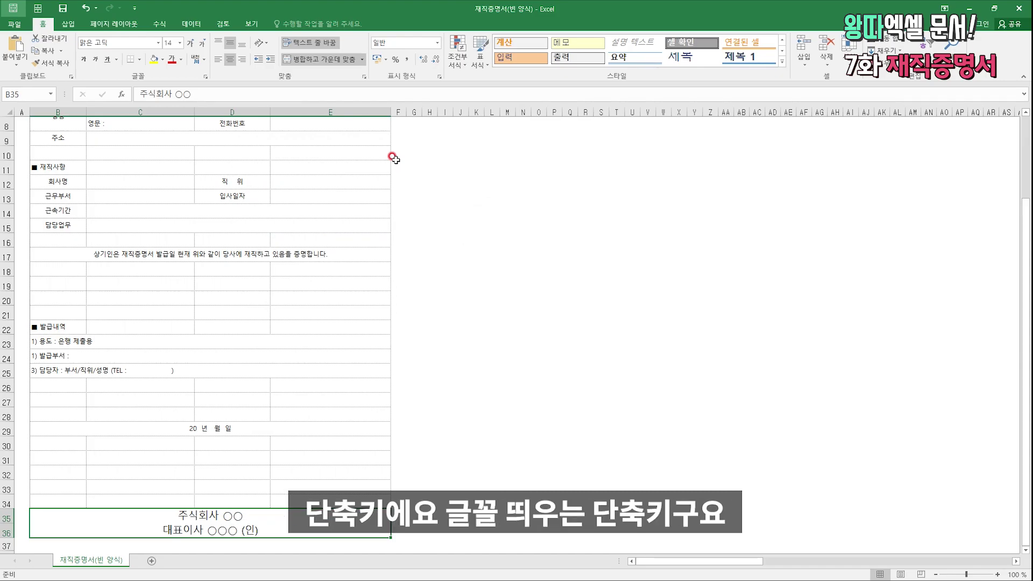
key("ctrl+b")
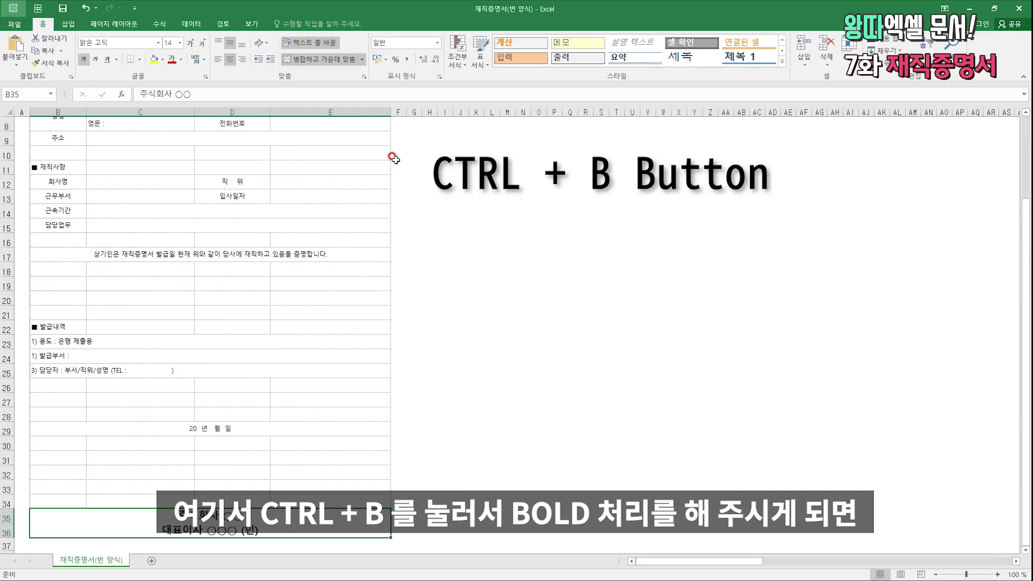
key("Up")
key("Up")
key("Up")
key("Up")
key("Up")
key("Up")
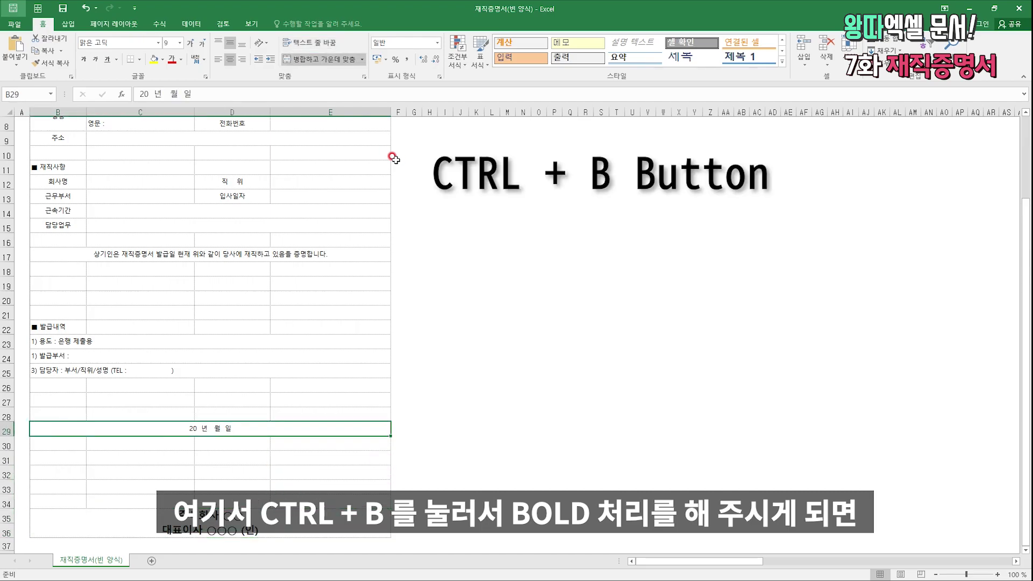
scroll(237, 315, "up", 2)
scroll(238, 316, "up", 1)
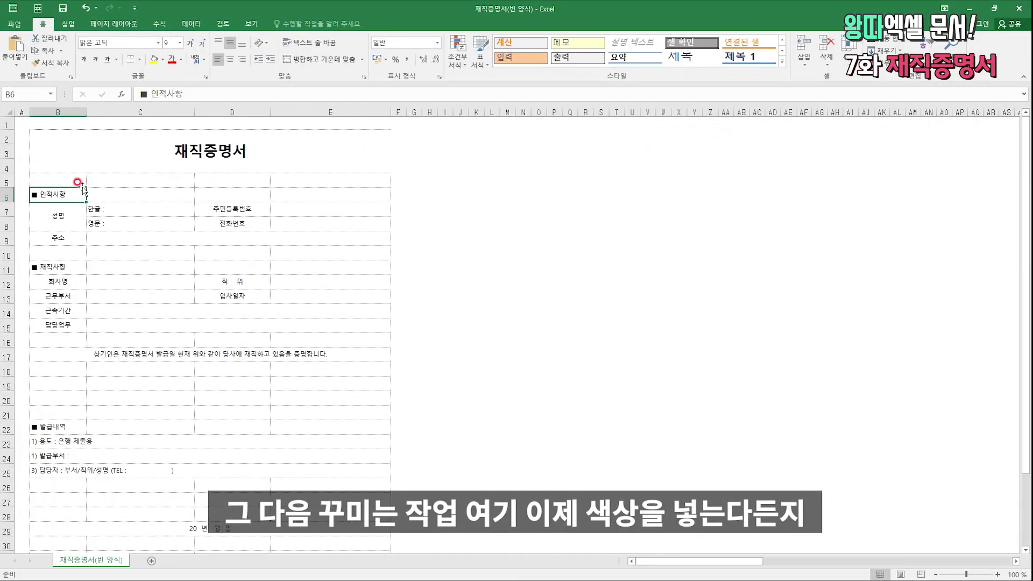
left_click(79, 183)
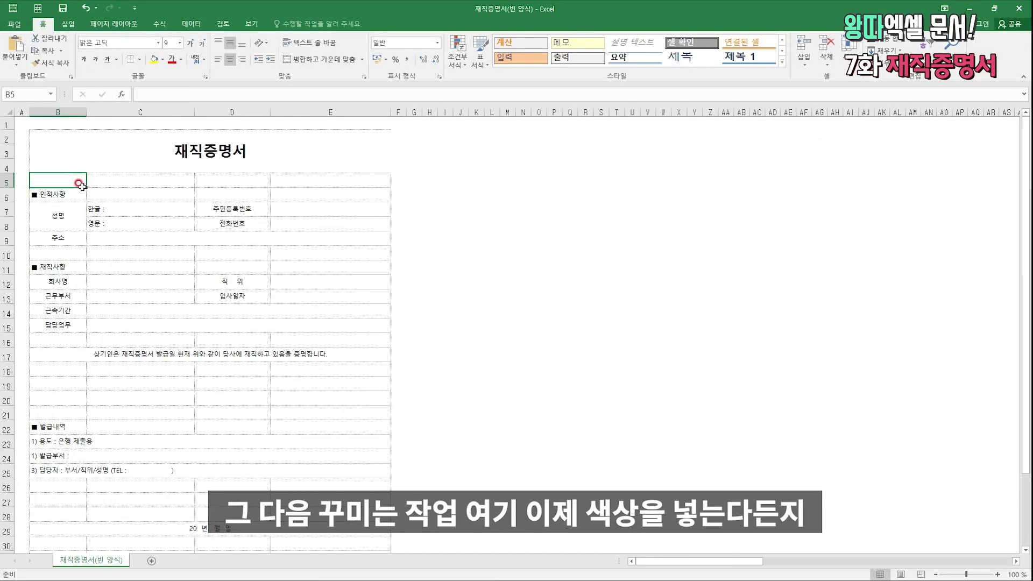
key("Up")
left_click(78, 182, "shift")
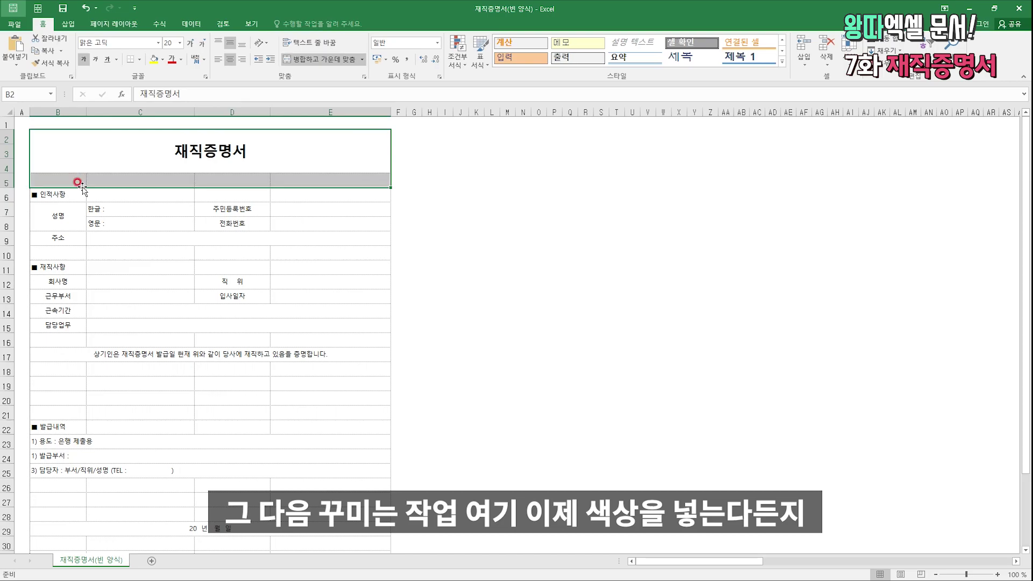
left_click(78, 183)
key("Up")
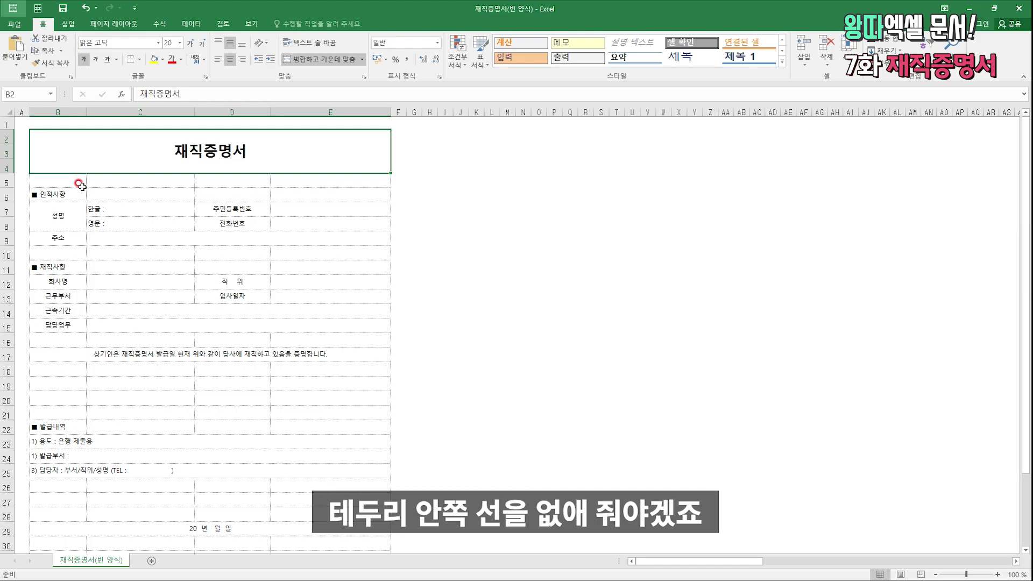
left_click(80, 185, "shift")
left_click(79, 185)
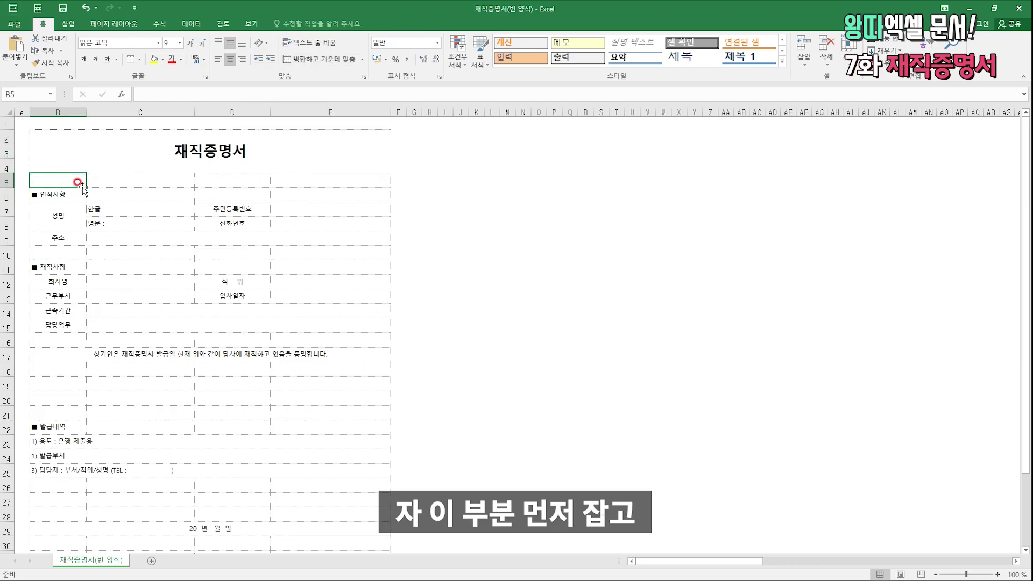
Remove all borders from the areas outside the two tables: B2:E6, B10:E11 and row 16 down through the signature block.
key("Up")
key("shift+Down")
key("shift+Down")
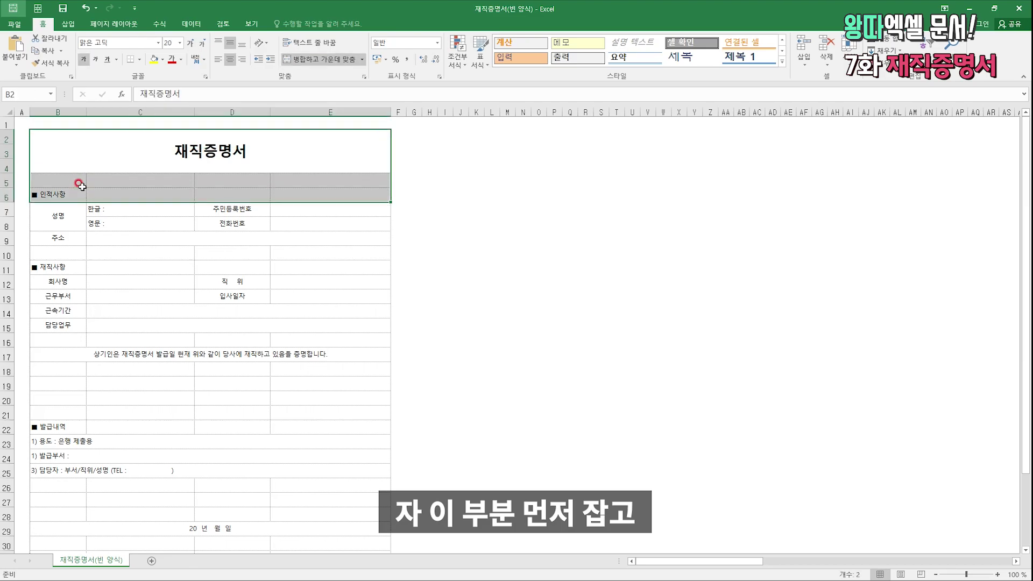
key("Up")
key("Down")
key("shift+Down")
key("shift+Down")
left_click_drag(60, 252, 300, 265)
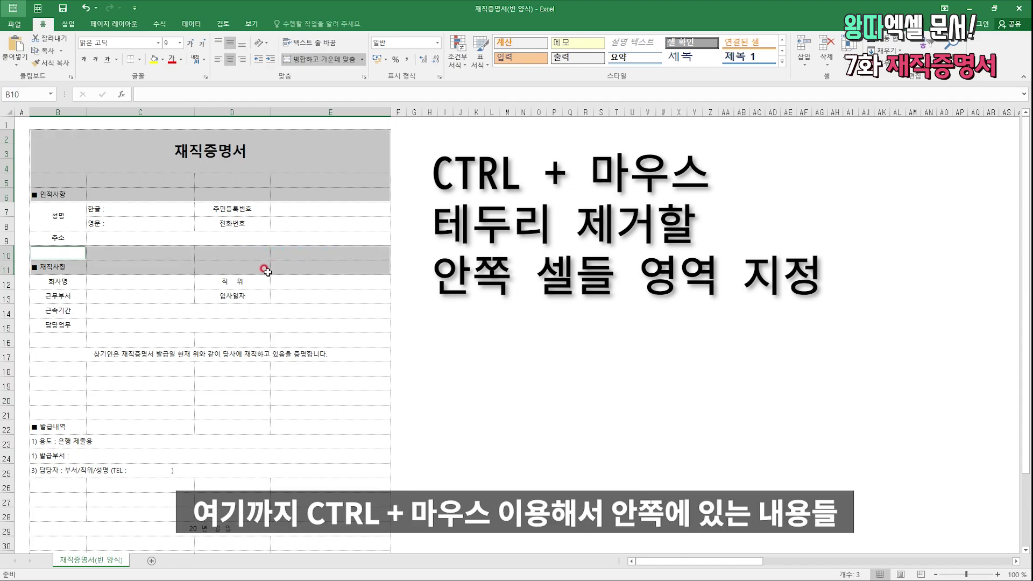
scroll(94, 350, "down", 1)
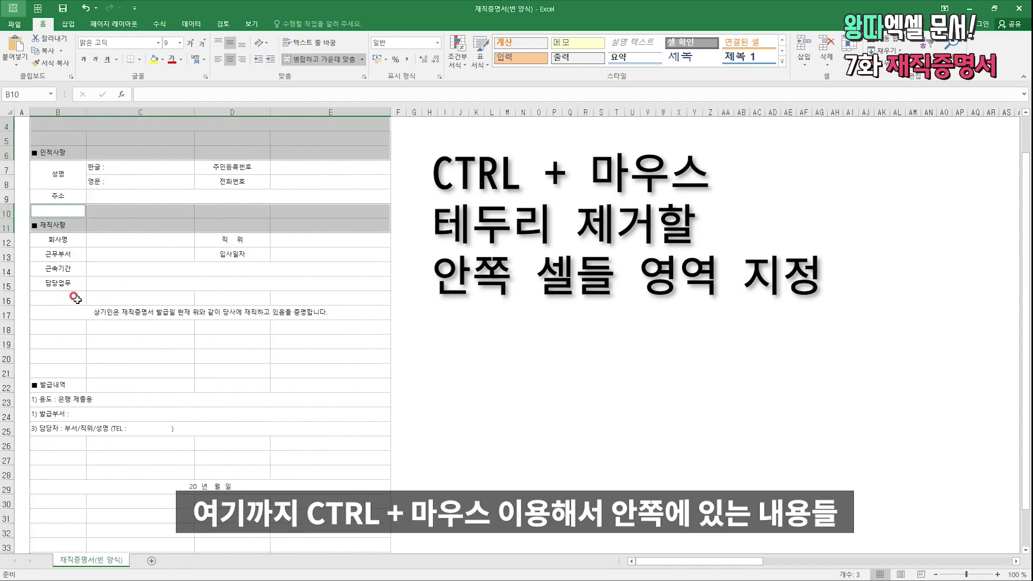
scroll(76, 297, "down", 1)
left_click_drag(70, 256, 235, 538)
scroll(214, 403, "up", 2)
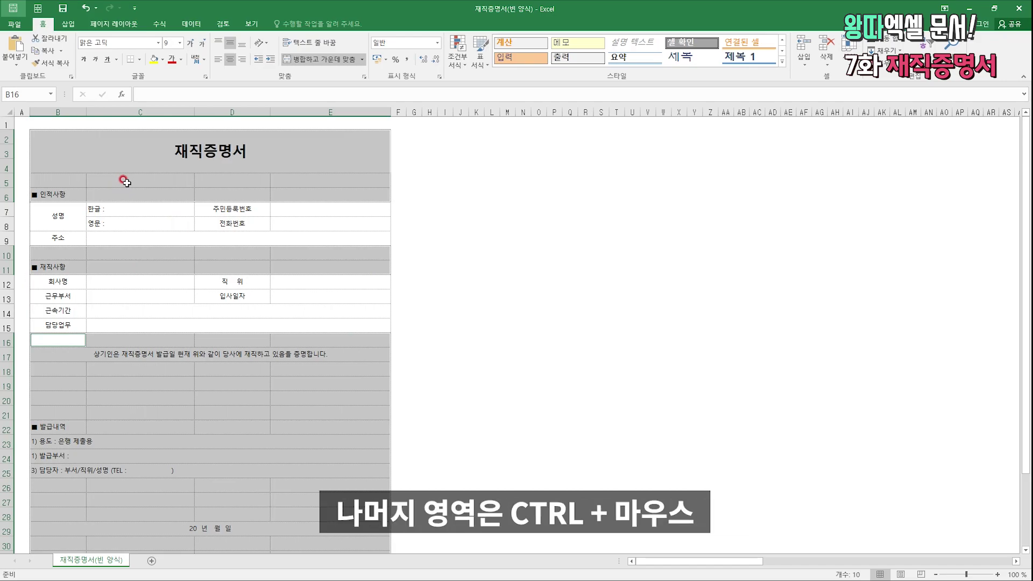
key("ctrl+1")
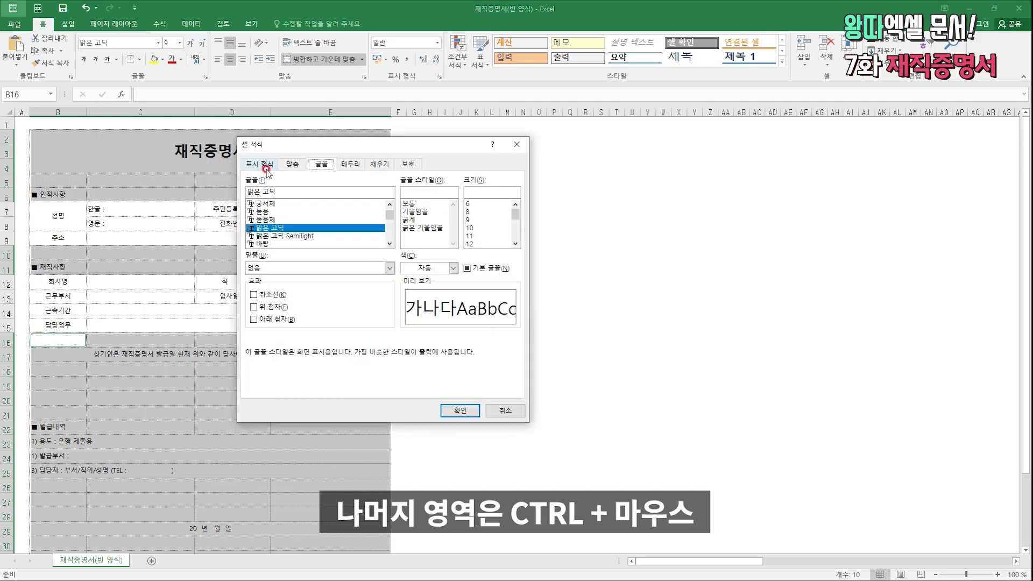
left_click(344, 165)
left_click(263, 203)
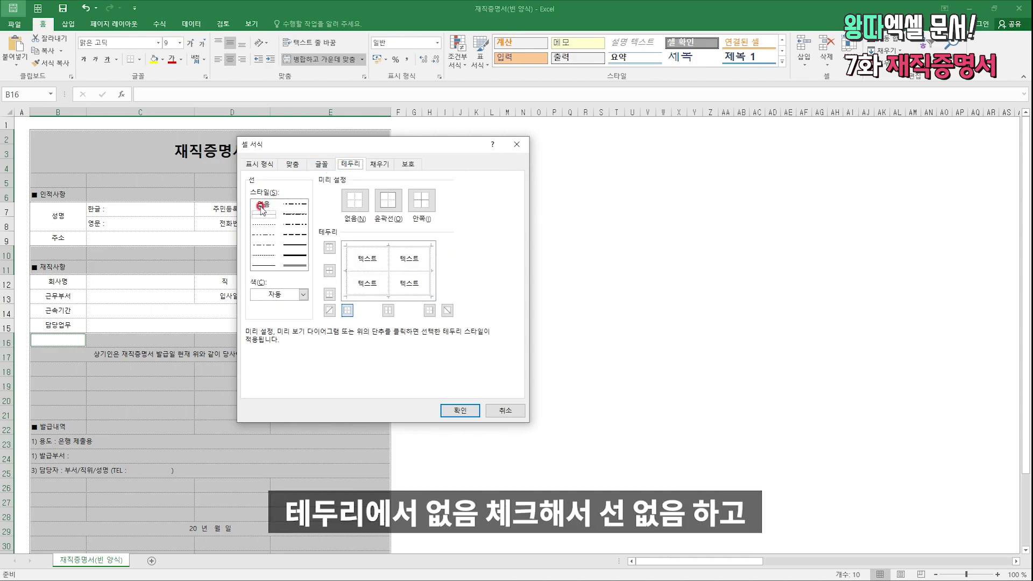
left_click(408, 260)
left_click(355, 201)
left_click(460, 411)
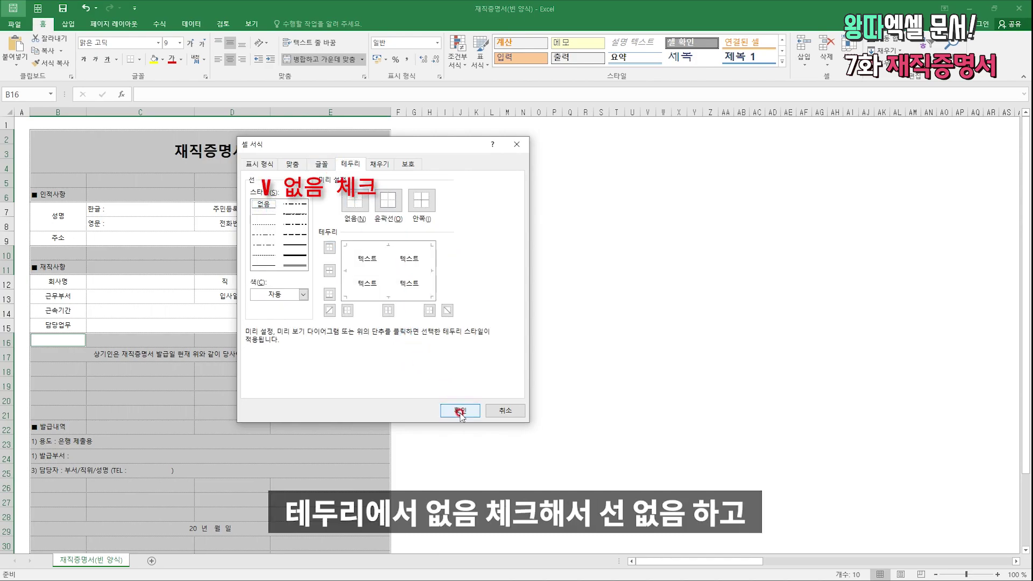
left_click(347, 205)
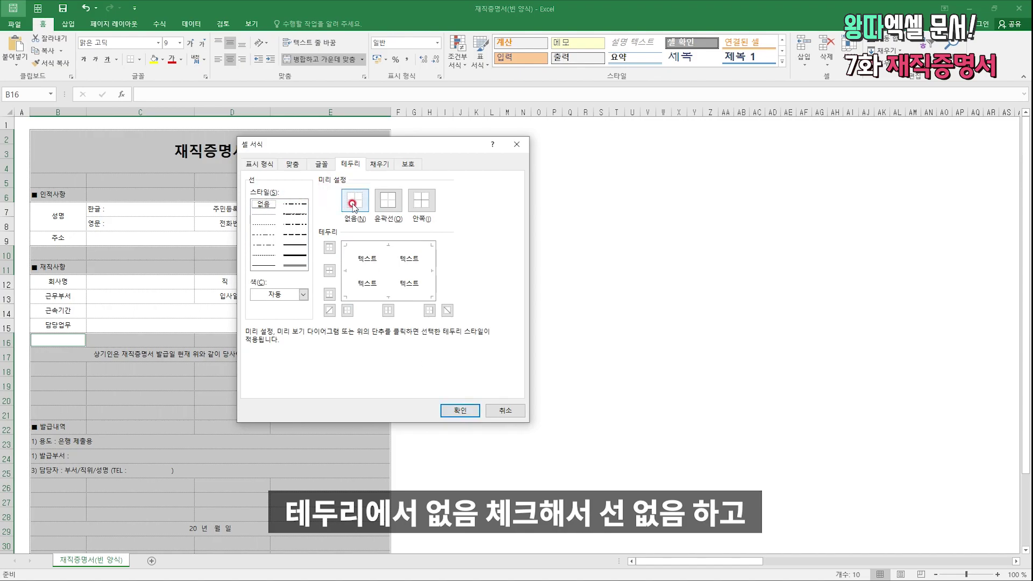
left_click(447, 405)
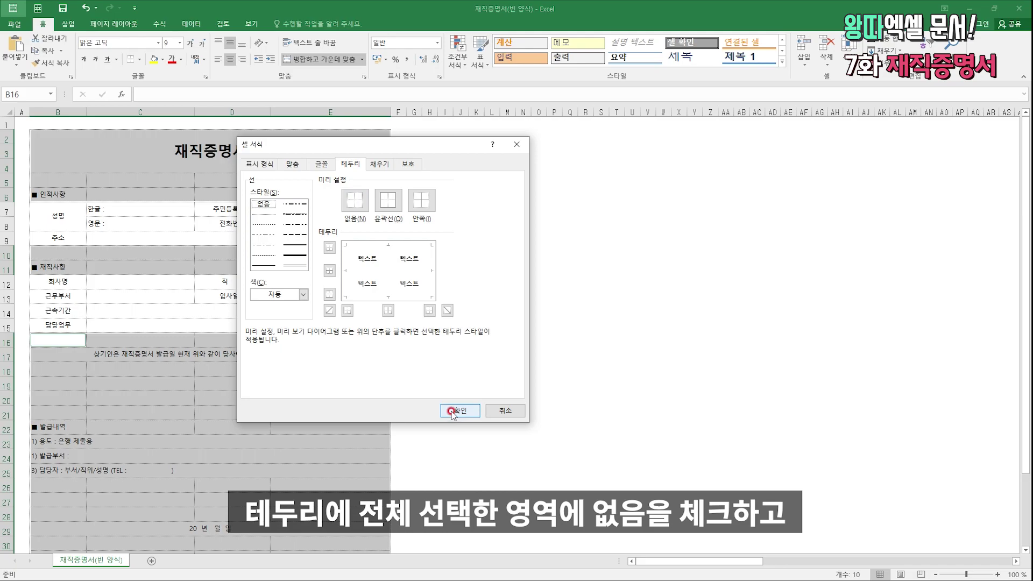
left_click(452, 412)
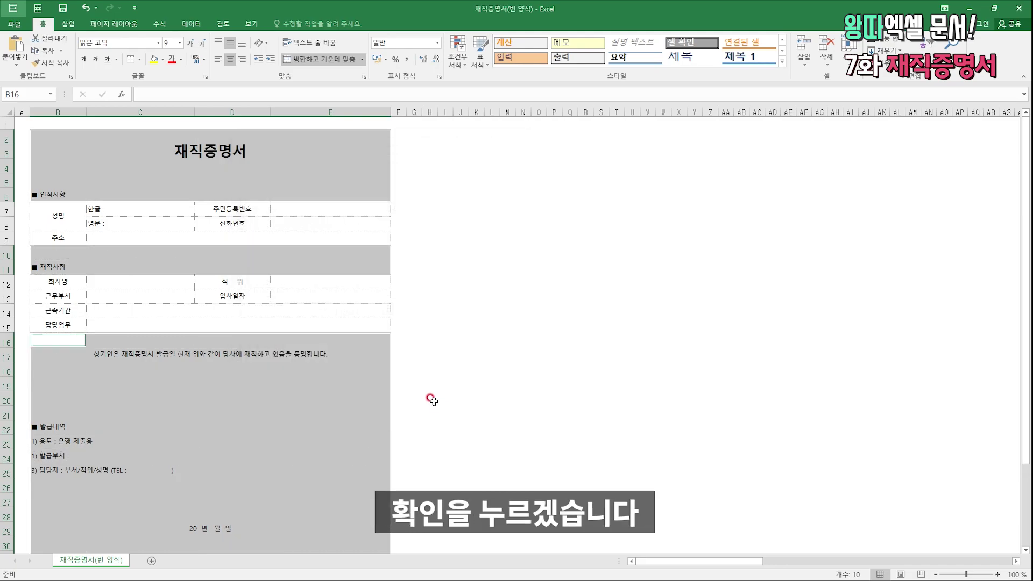
left_click(288, 297)
scroll(288, 297, "down", 3)
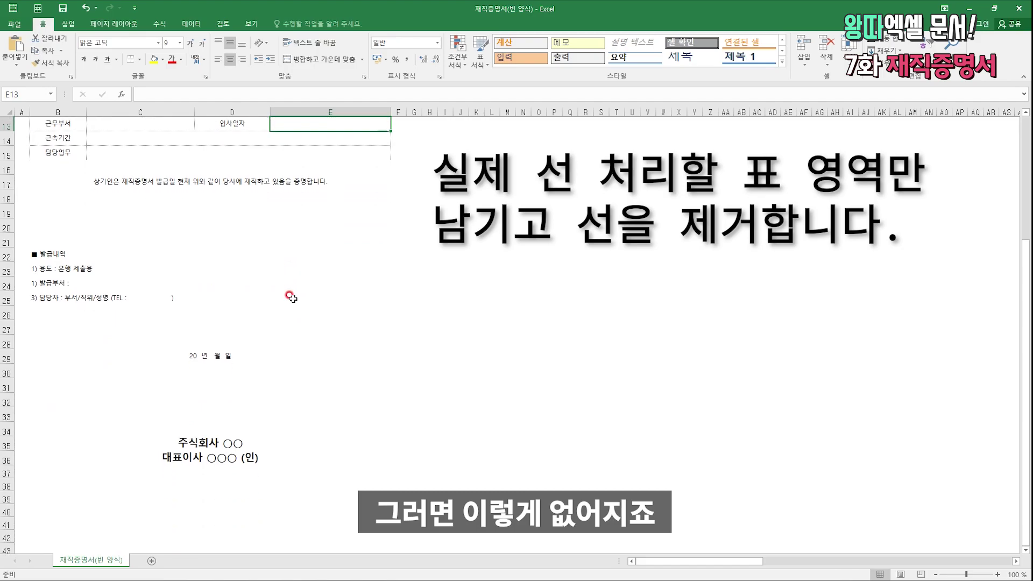
scroll(287, 293, "up", 3)
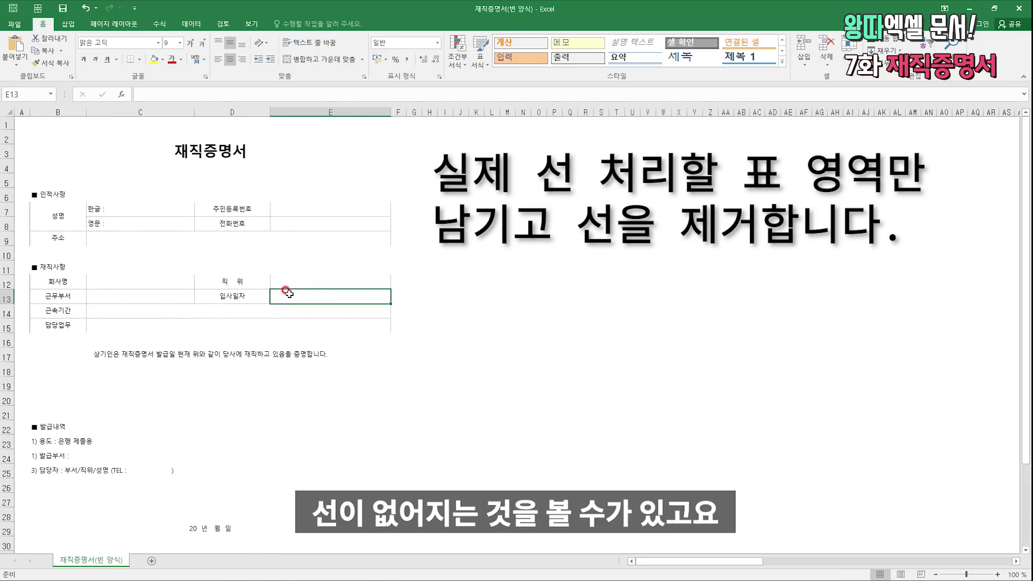
Set a thin solid outline around the 인적사항 table (B7:E9) and the 재직사항 table (B12:E15).
left_click(77, 218)
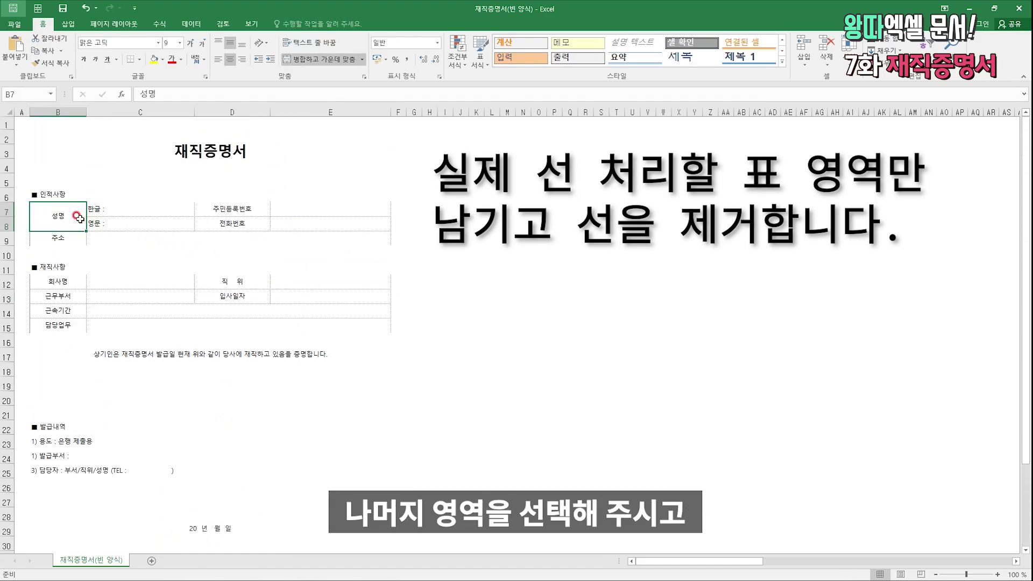
key("shift+Down")
key("shift+Right")
key("shift+Right")
key("shift+Left")
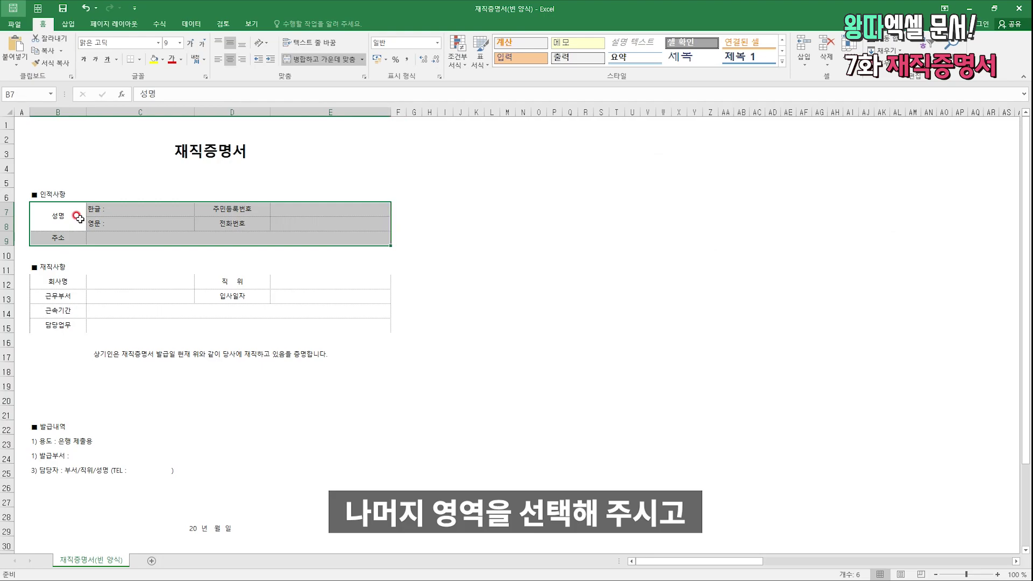
left_click_drag(56, 281, 105, 323)
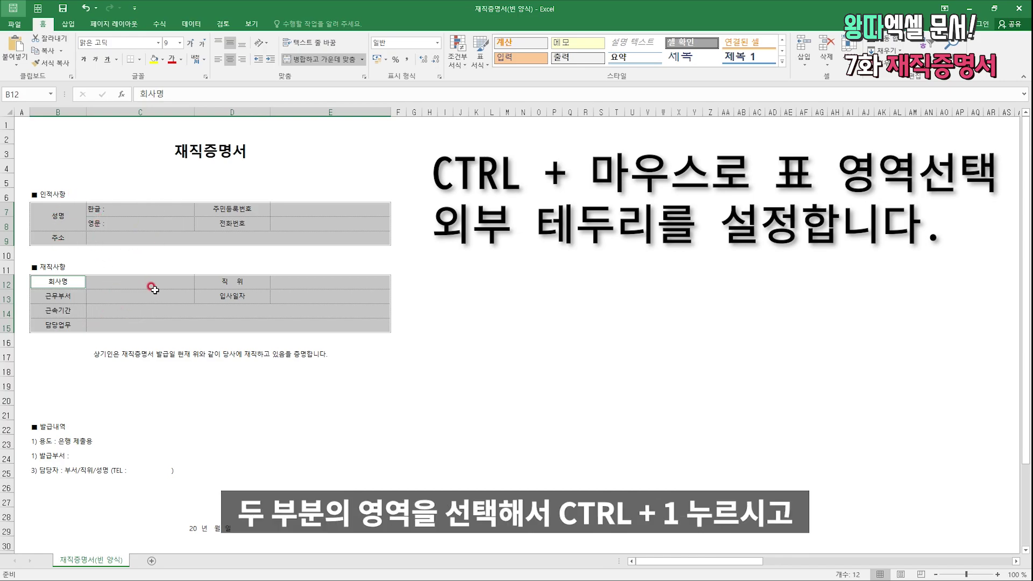
key("ctrl+1")
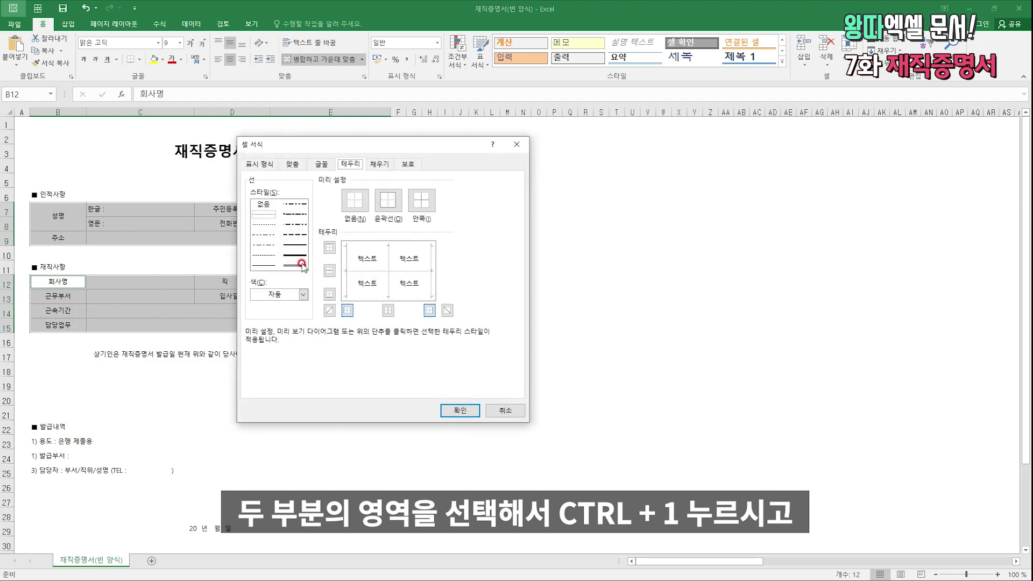
left_click(266, 264)
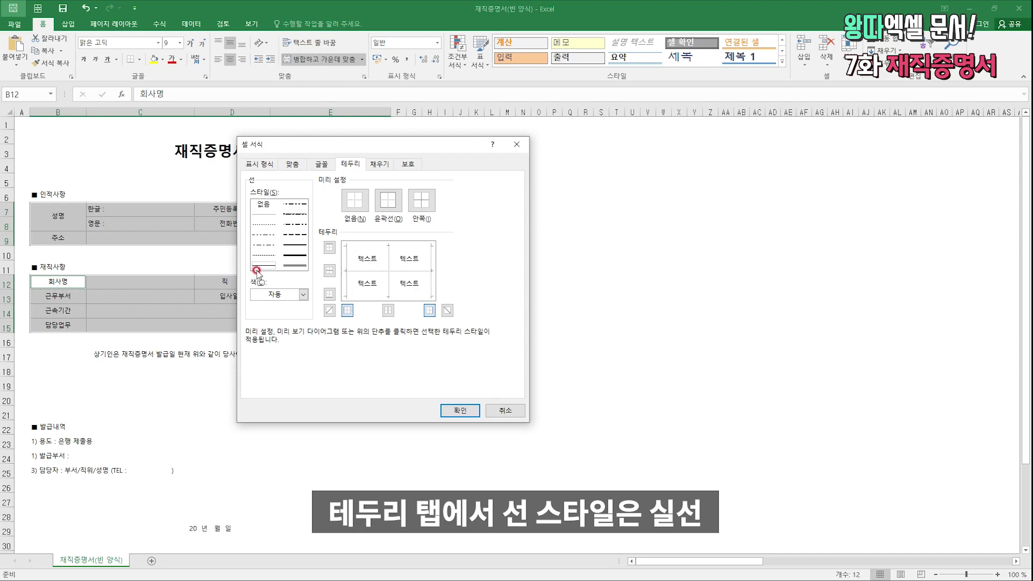
left_click(399, 202)
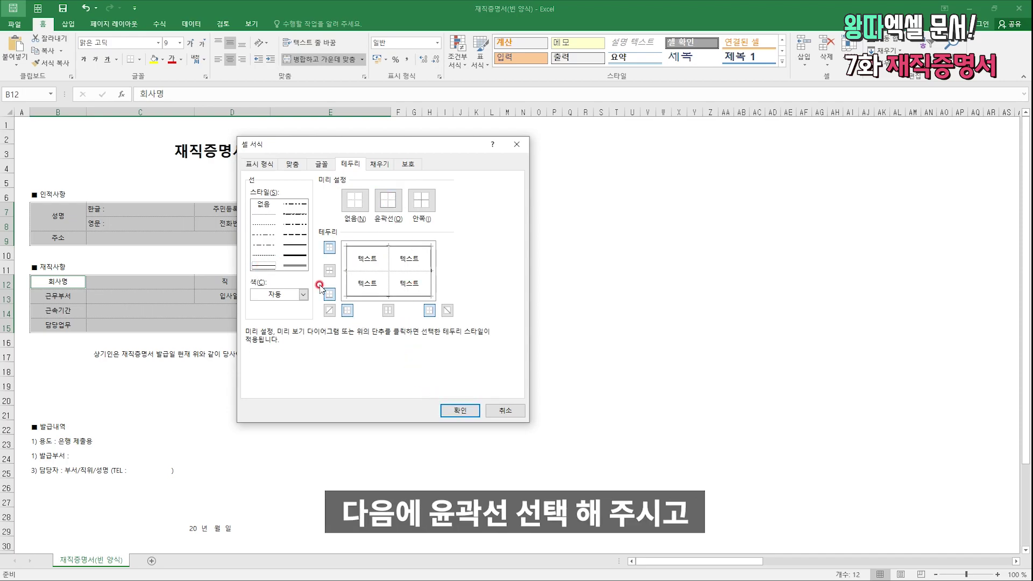
Set the inside borders of both tables to the finest dotted line in dark grey and apply the border settings.
left_click(271, 215)
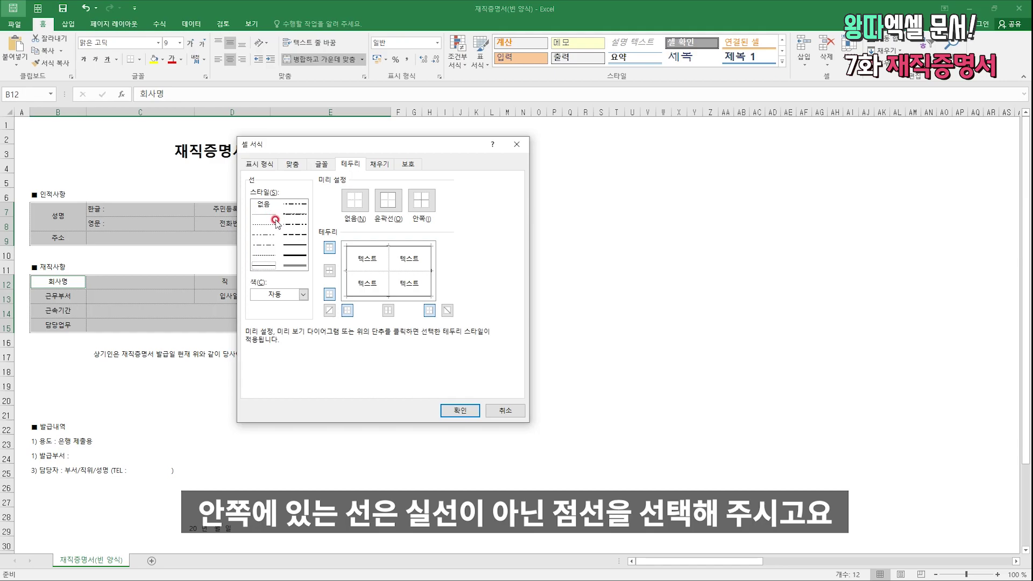
left_click(269, 215)
left_click(279, 295)
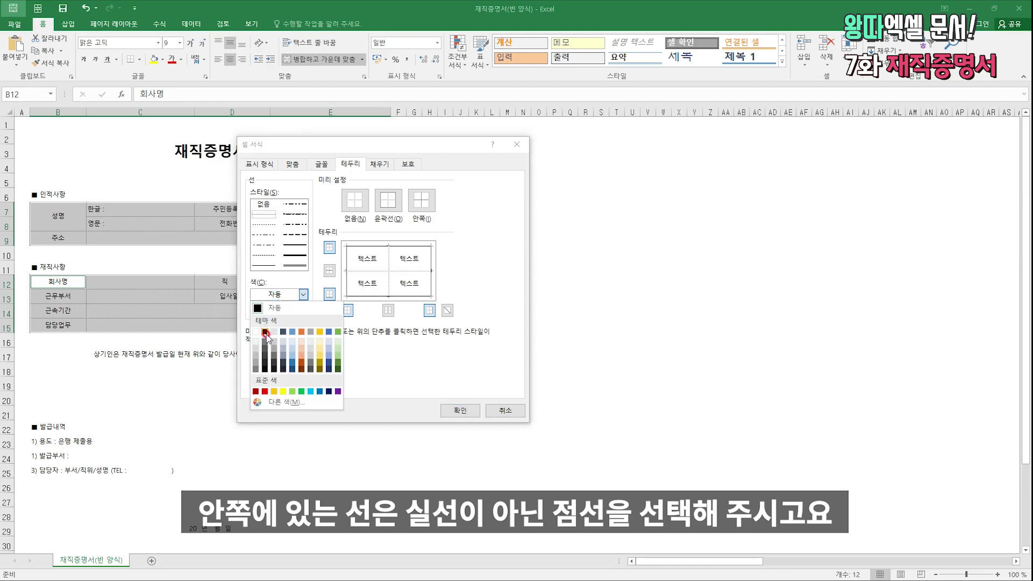
left_click(255, 364)
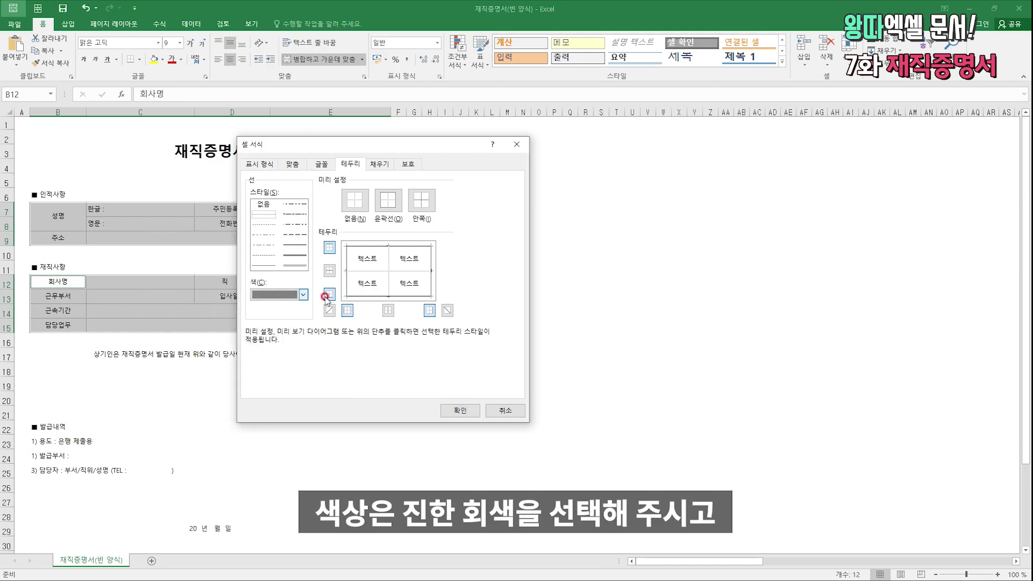
left_click(418, 205)
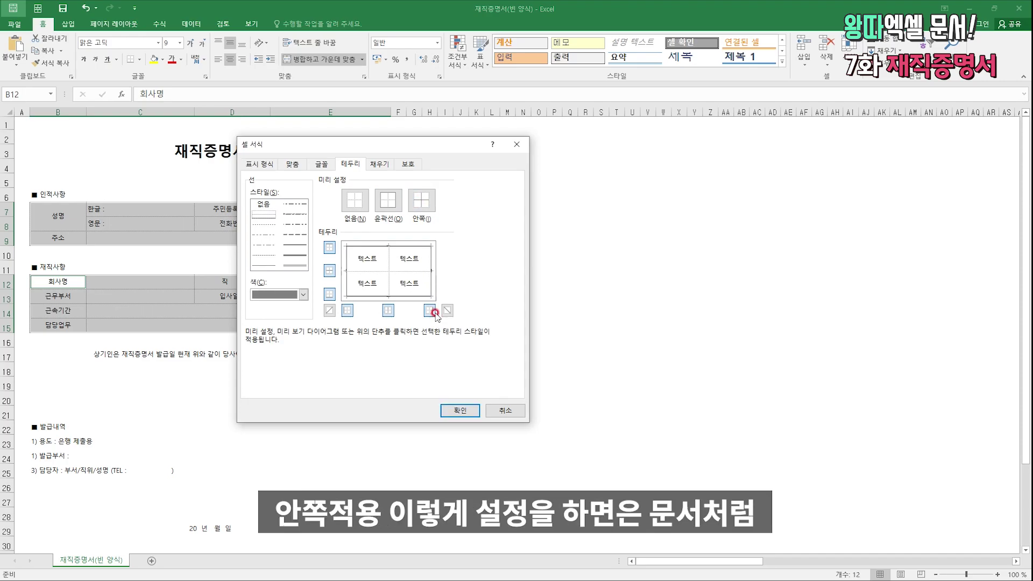
left_click(443, 409)
left_click(253, 309)
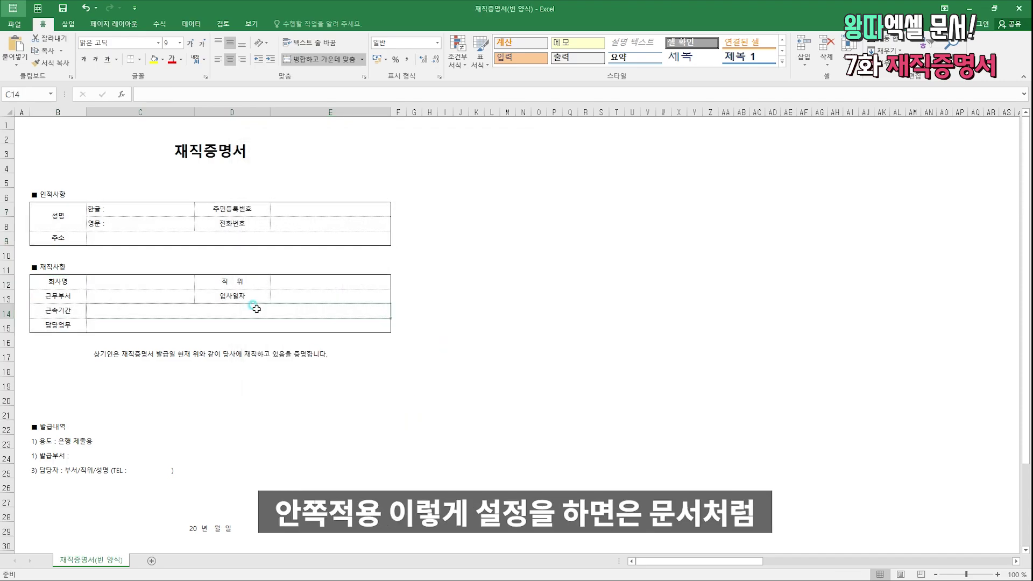
left_click(132, 220)
scroll(132, 221, "down", 2)
scroll(132, 221, "up", 2)
scroll(135, 222, "down", 5)
scroll(134, 221, "up", 5)
Fill the label cells of both tables (B7:B9, D7:D8, B12:B15 and D12:D13) with light grey.
left_click_drag(78, 220, 76, 238)
left_click_drag(224, 207, 223, 227)
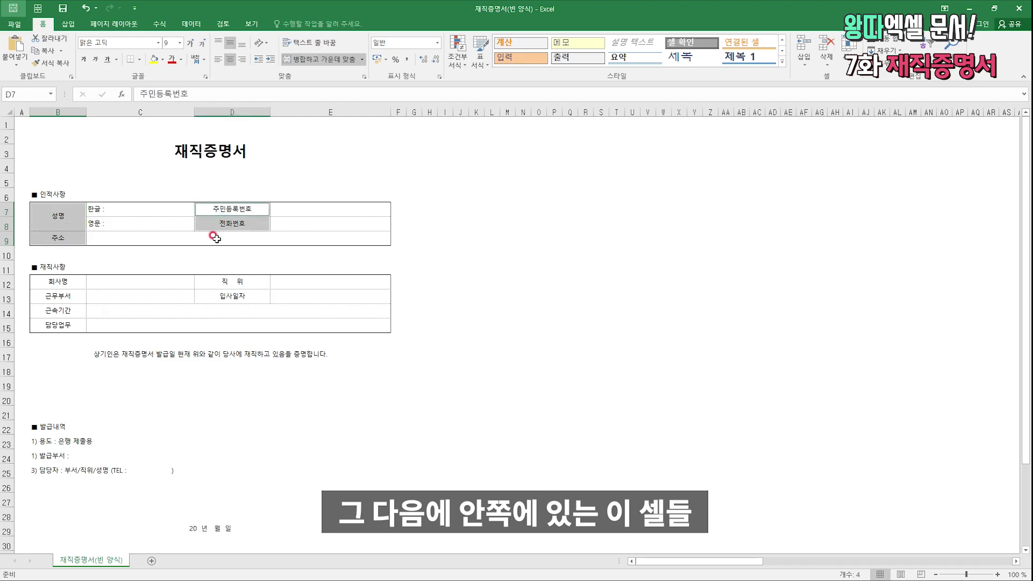
left_click_drag(212, 281, 209, 290)
left_click_drag(56, 281, 63, 322)
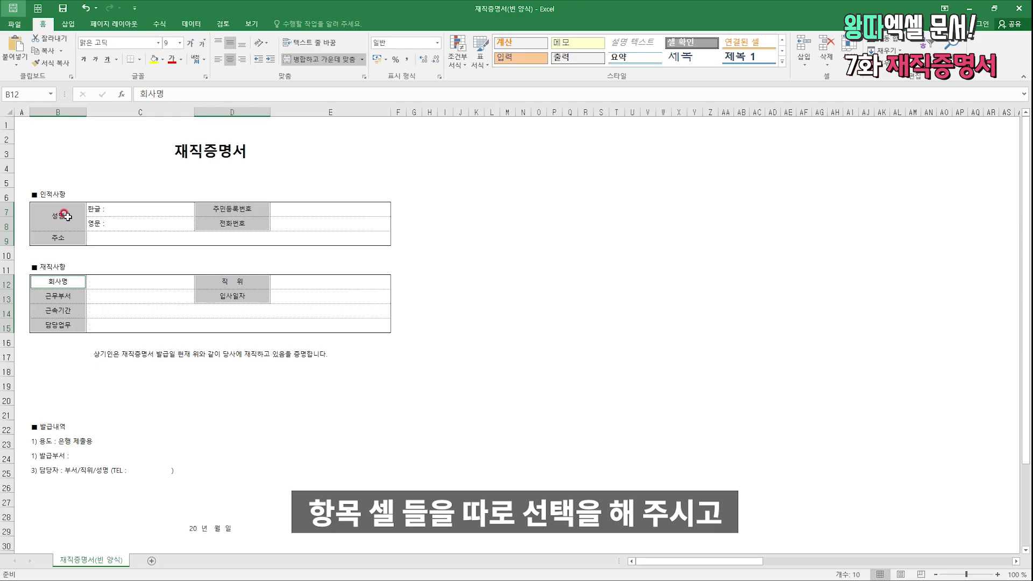
left_click(160, 60)
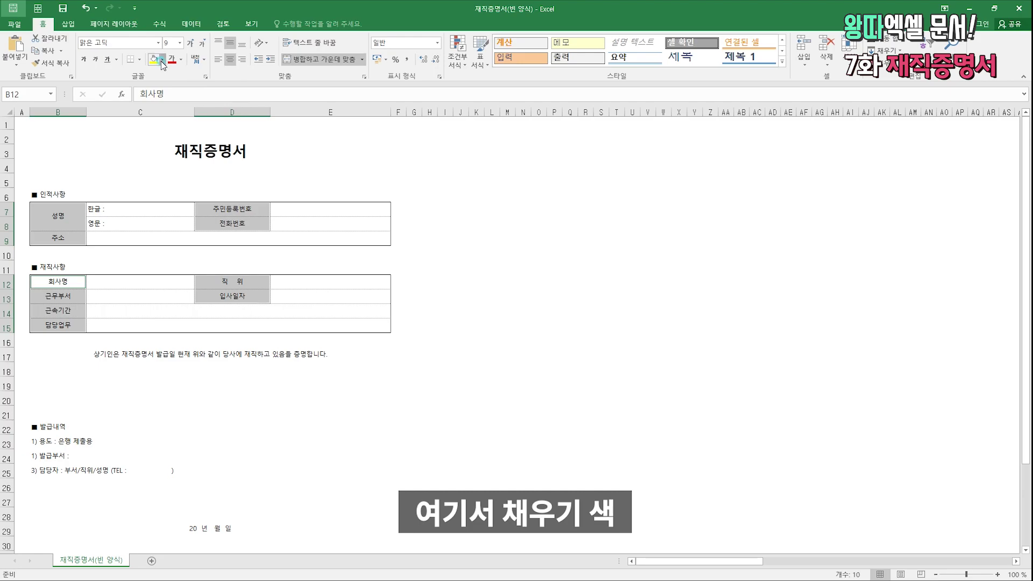
left_click(179, 170)
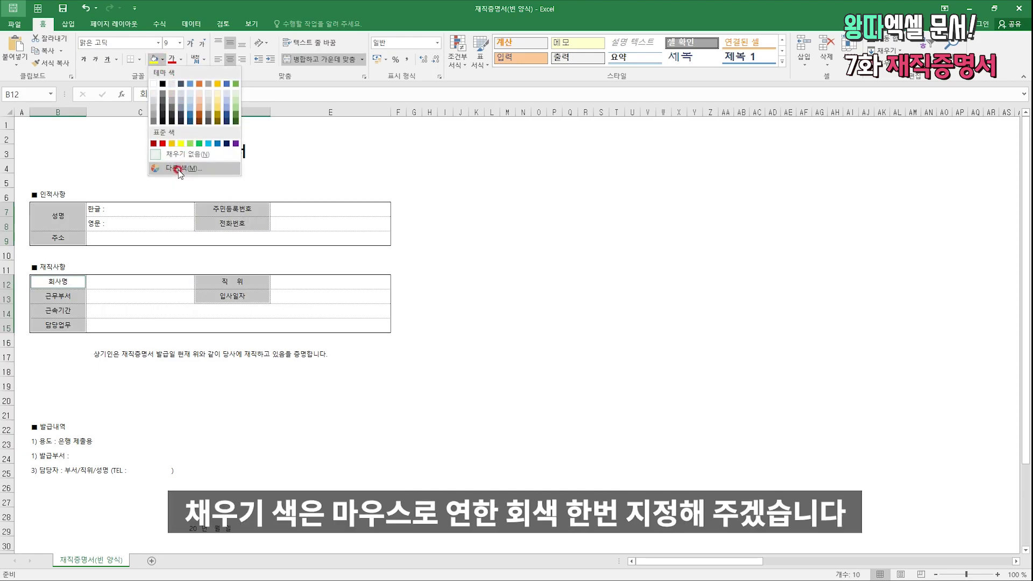
left_click(153, 92)
left_click(163, 194)
scroll(164, 194, "down", 3)
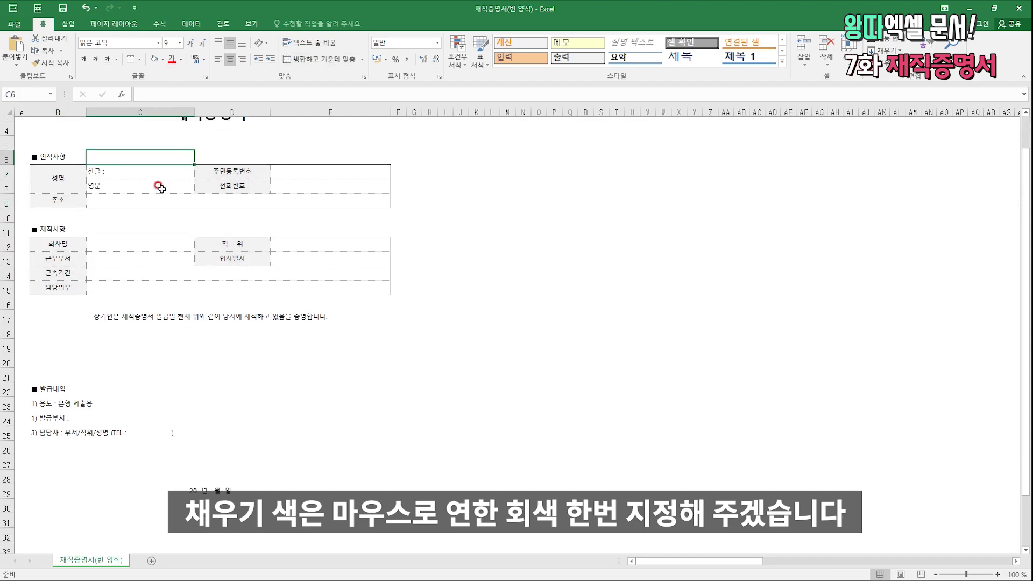
scroll(159, 183, "up", 3)
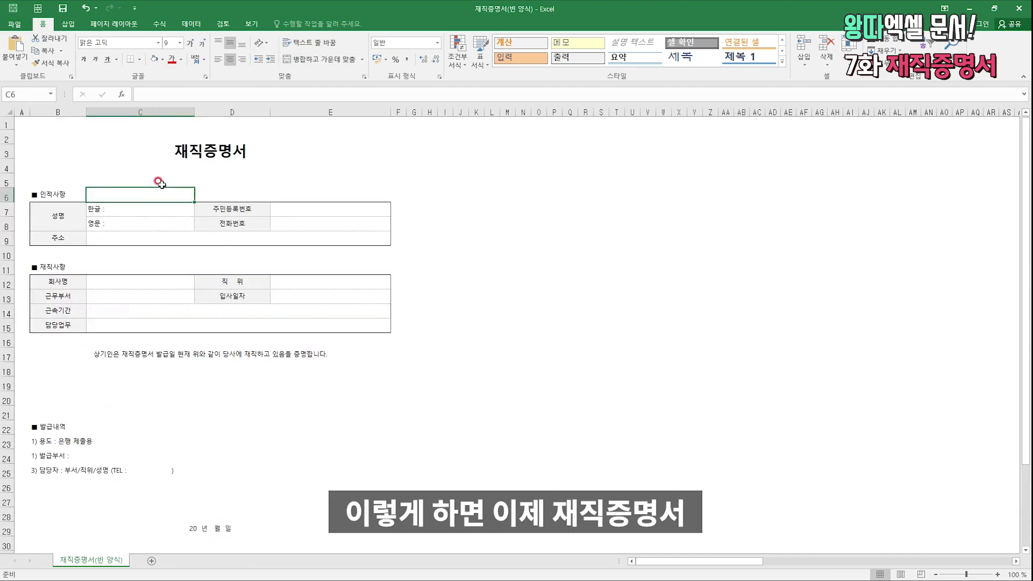
Check the certificate's border lines and page fit in the print preview with the margin guides shown.
left_click(139, 148)
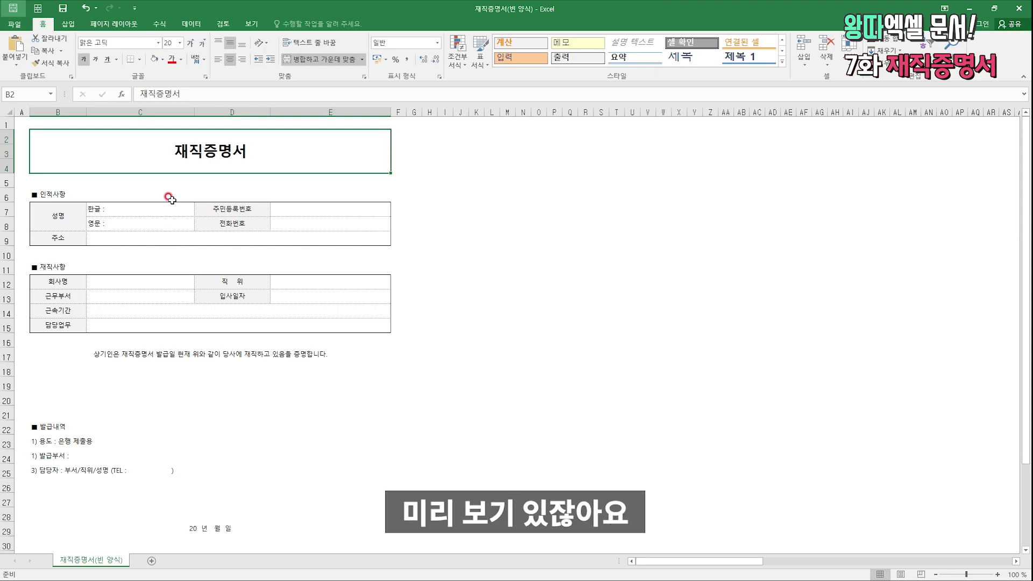
key("ctrl+p")
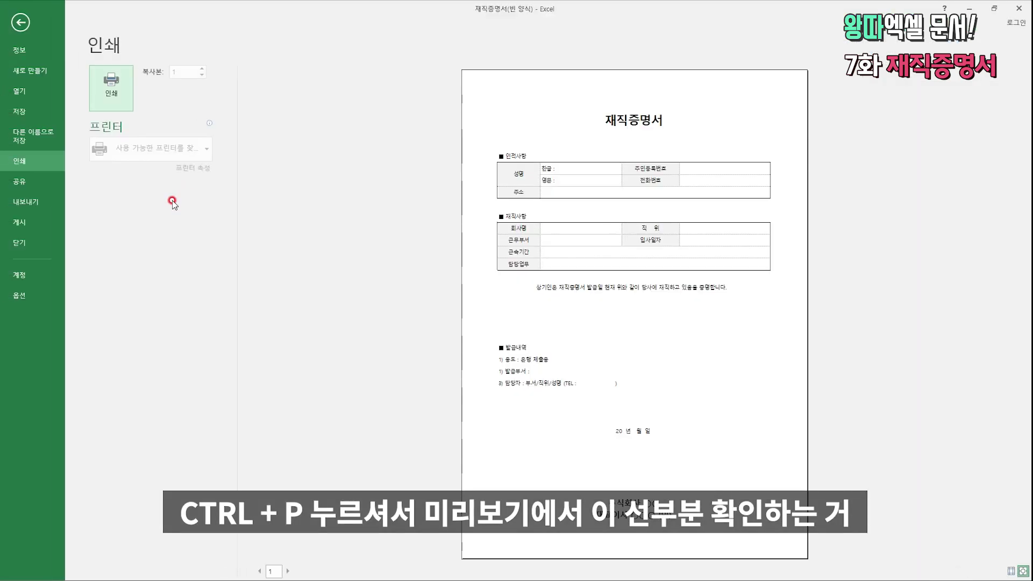
left_click(1012, 571)
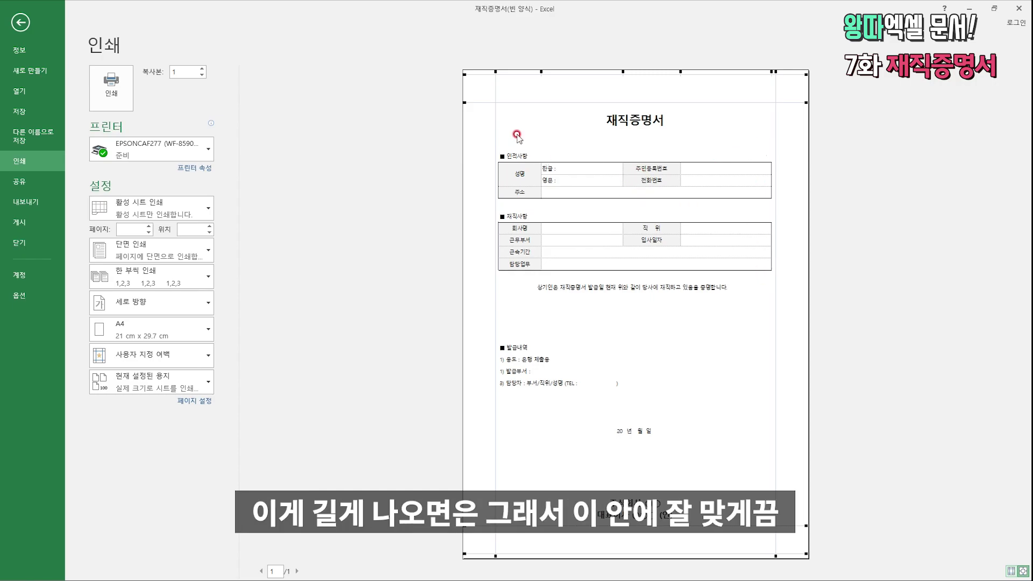
key("Escape")
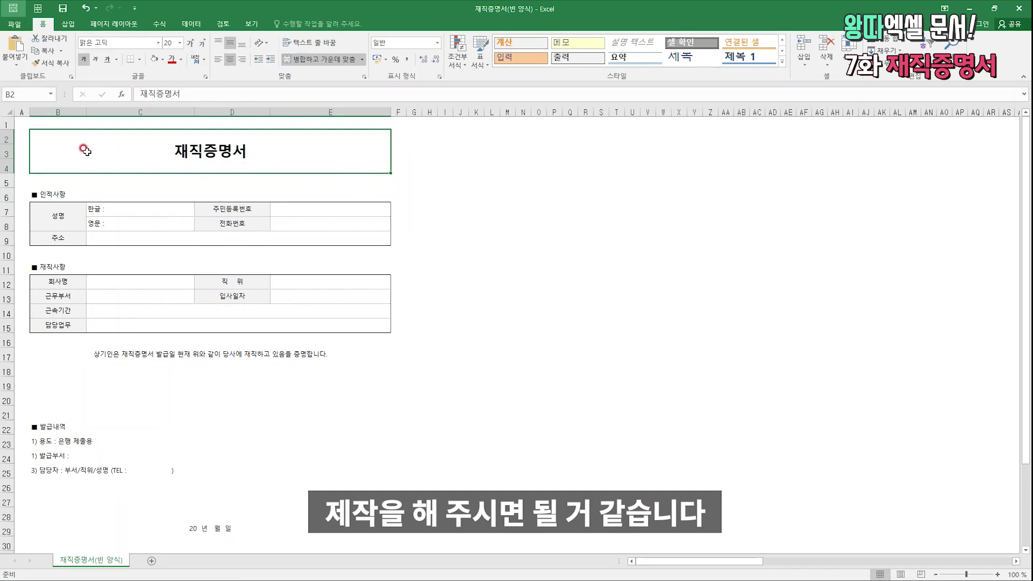
Enter 010 as a test in the 전화번호 value cell E8 while it has the general format.
left_click(140, 210)
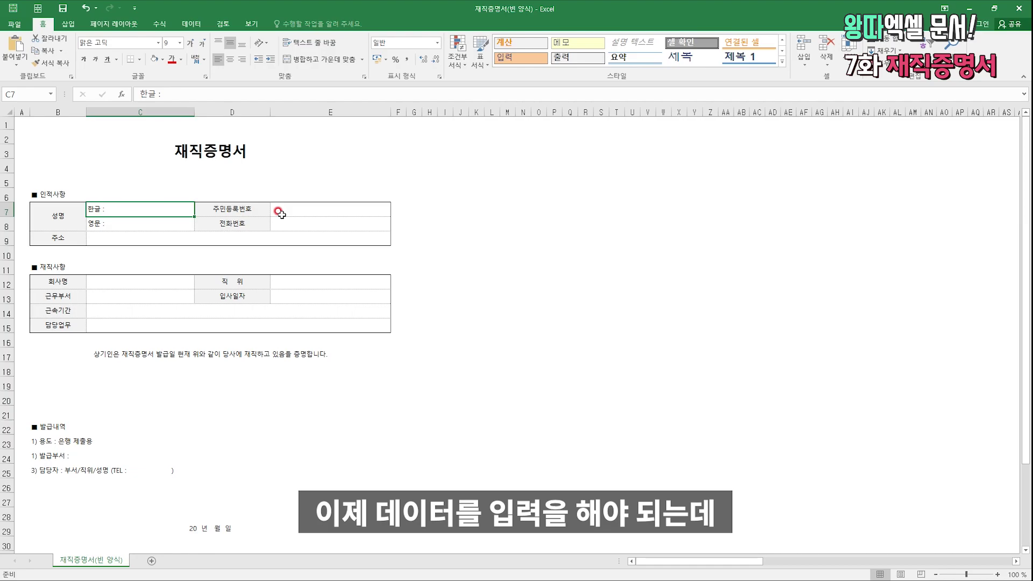
left_click(278, 212)
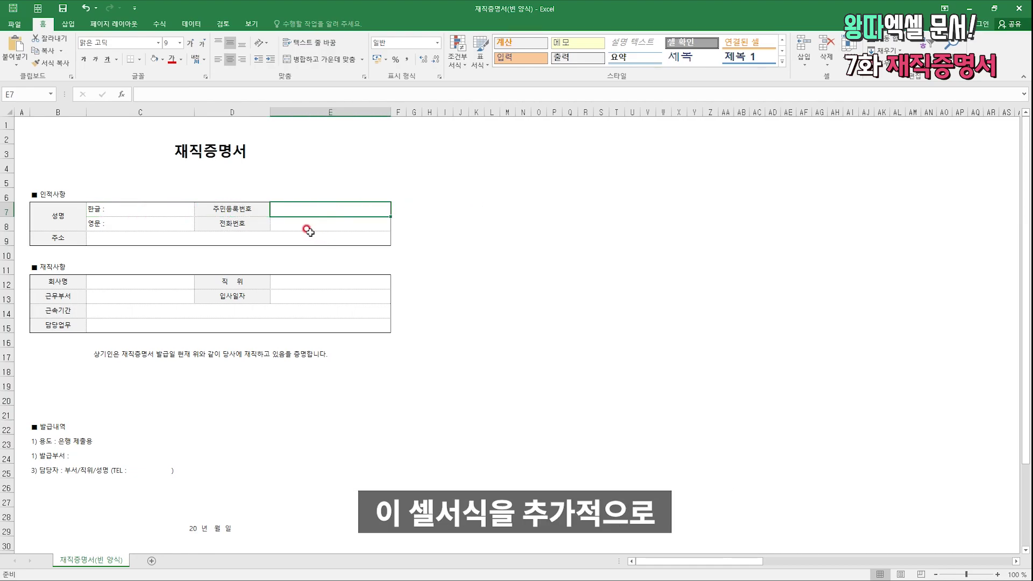
left_click(278, 210)
left_click(281, 222, "ctrl")
left_click(288, 209)
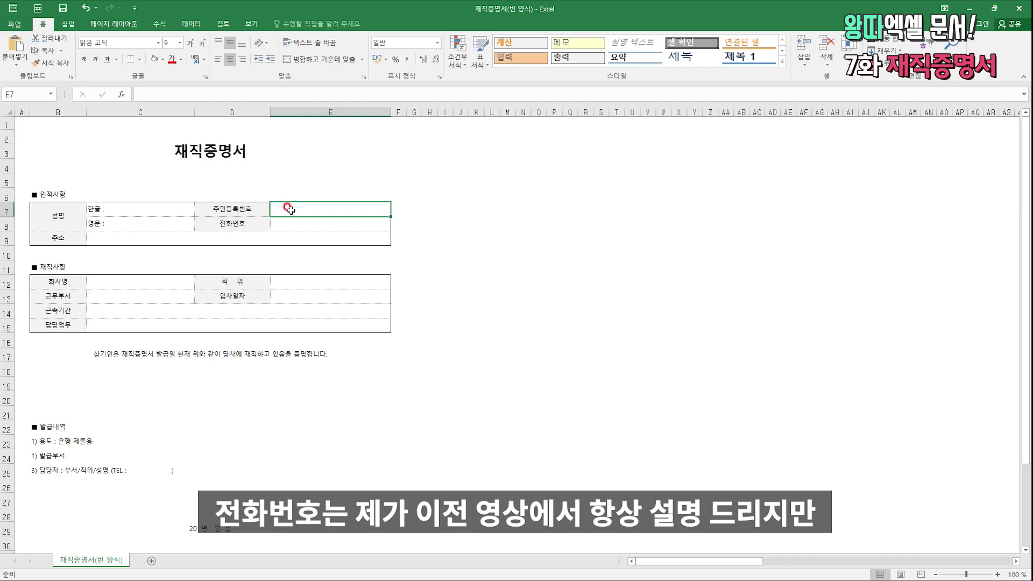
key("Return")
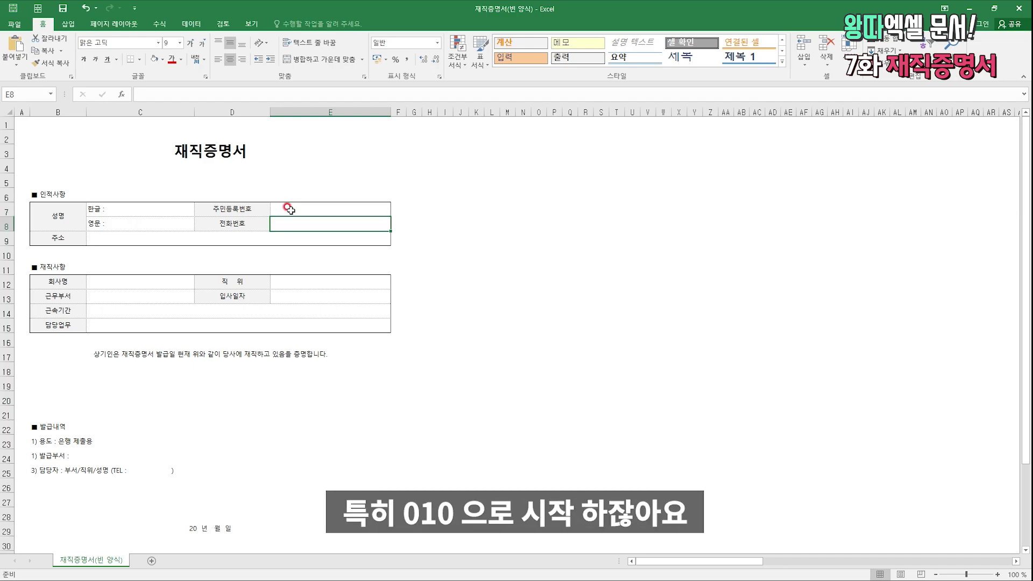
type("010")
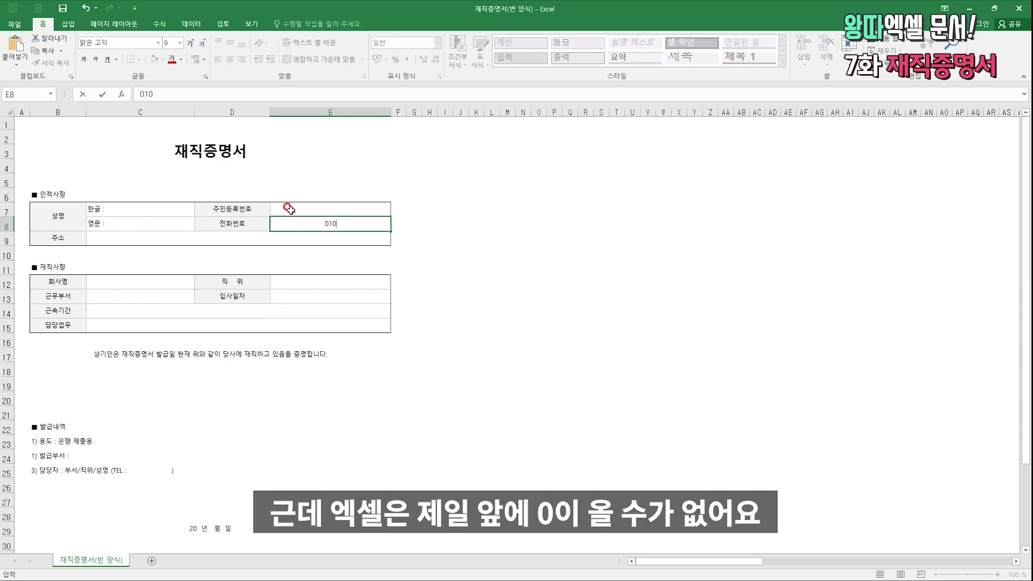
key("Return")
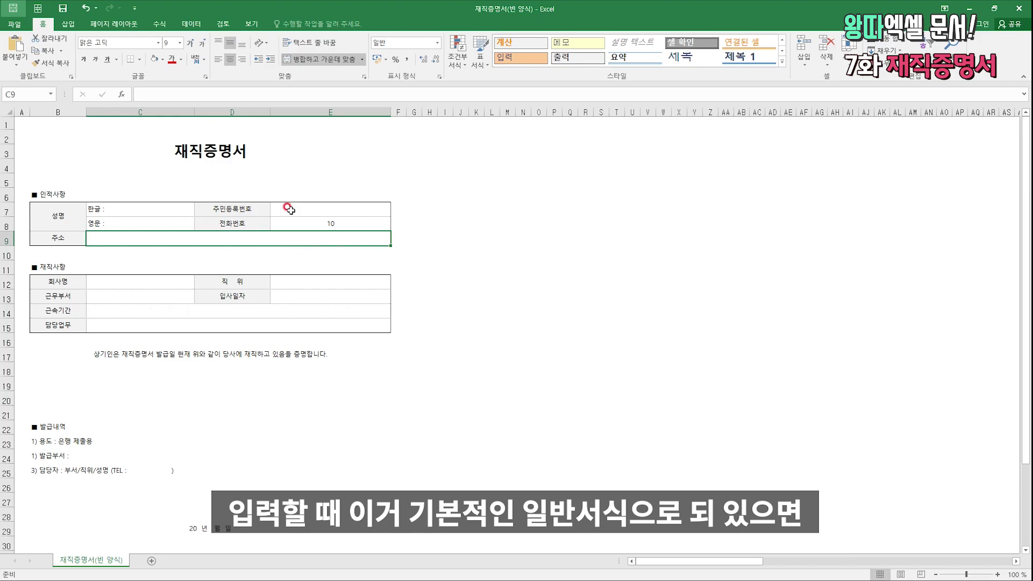
Set the number format of the 주민등록번호 and 전화번호 value cells (E7:E8) to text (텍스트).
key("Up")
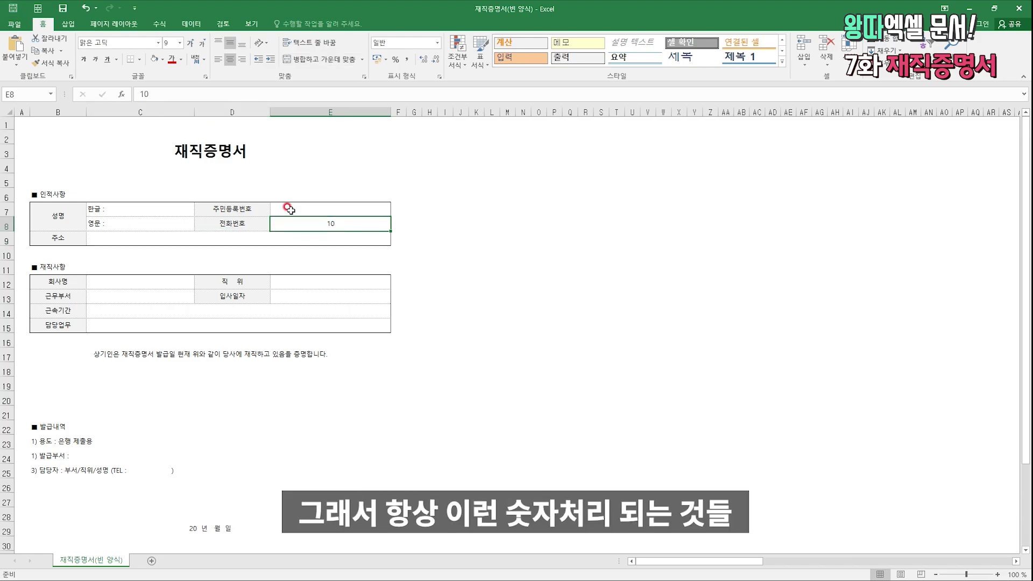
key("shift+Up")
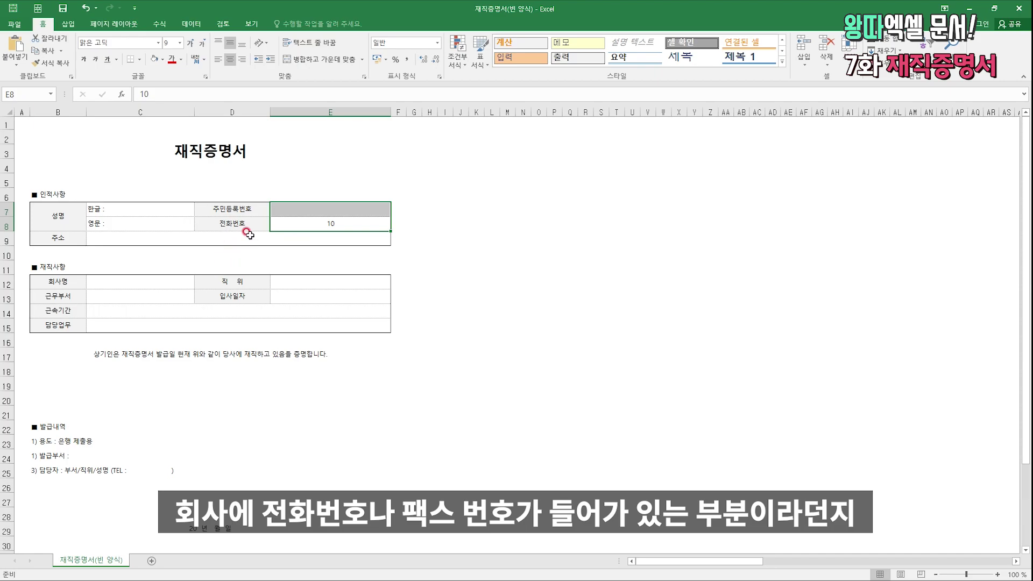
key("ctrl+1")
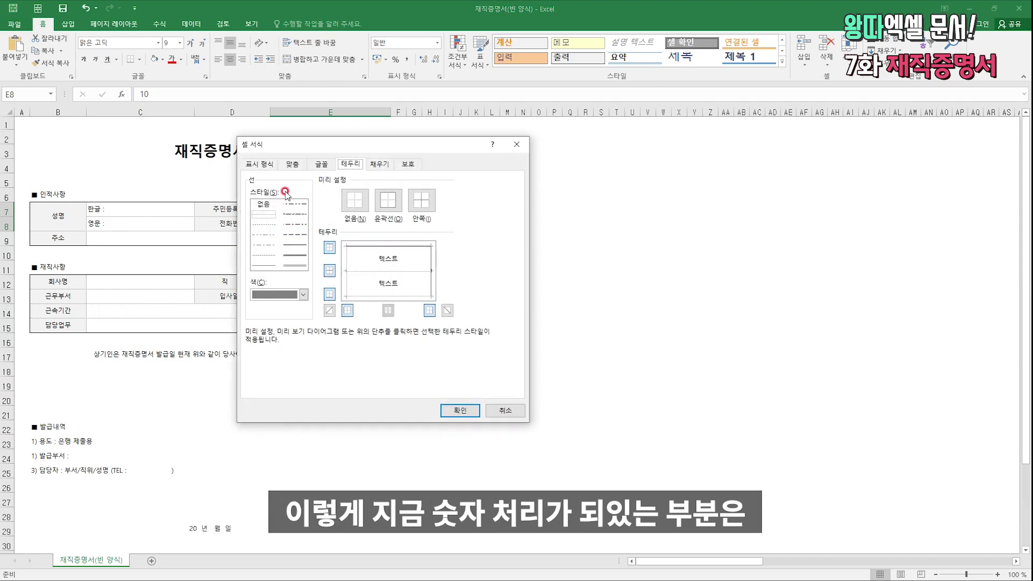
left_click(265, 165)
left_click(277, 265)
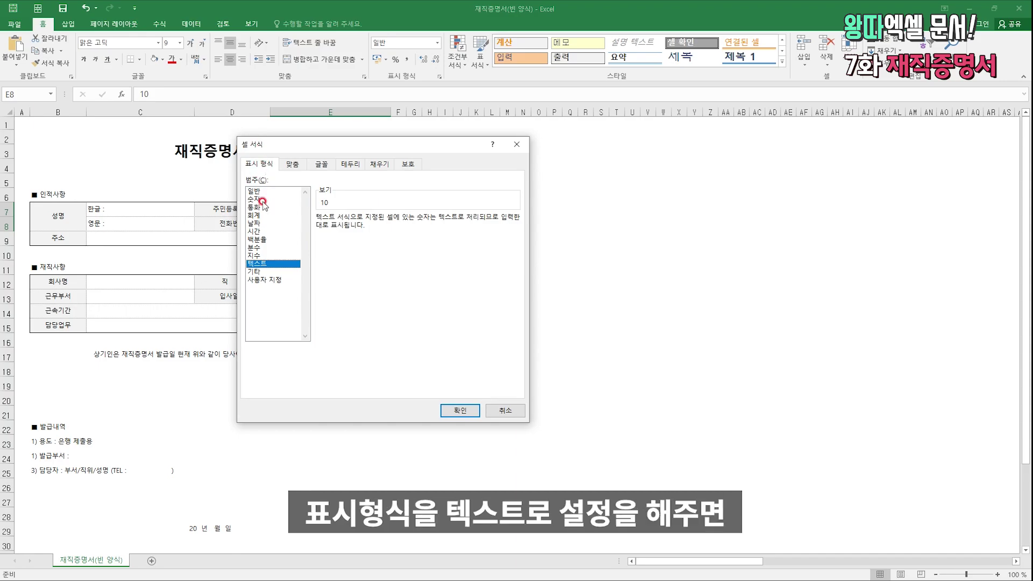
left_click(459, 410)
Enter 010 in the text-formatted 전화번호 cell E8 as a test and clear it.
left_click(299, 221)
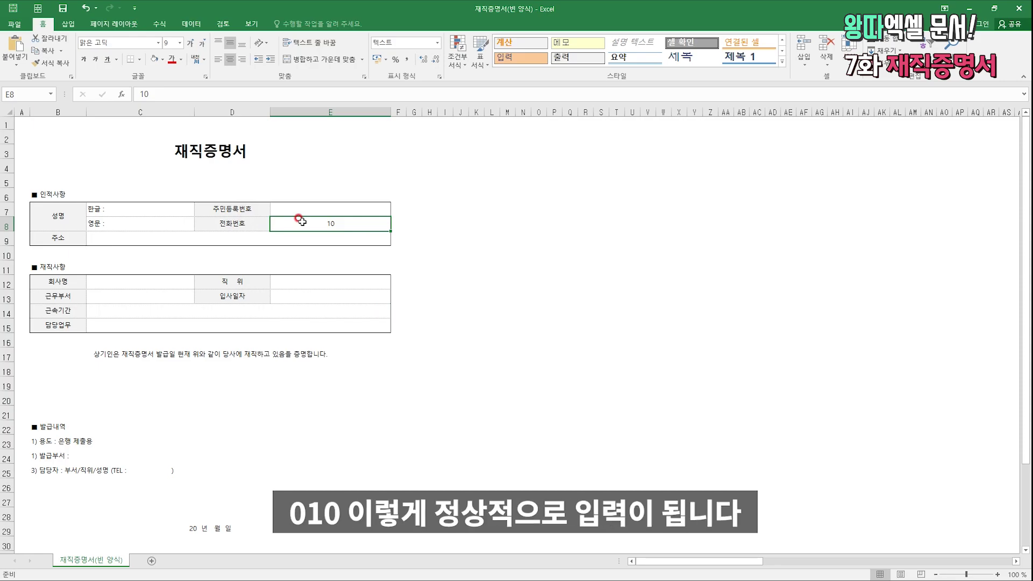
type("01")
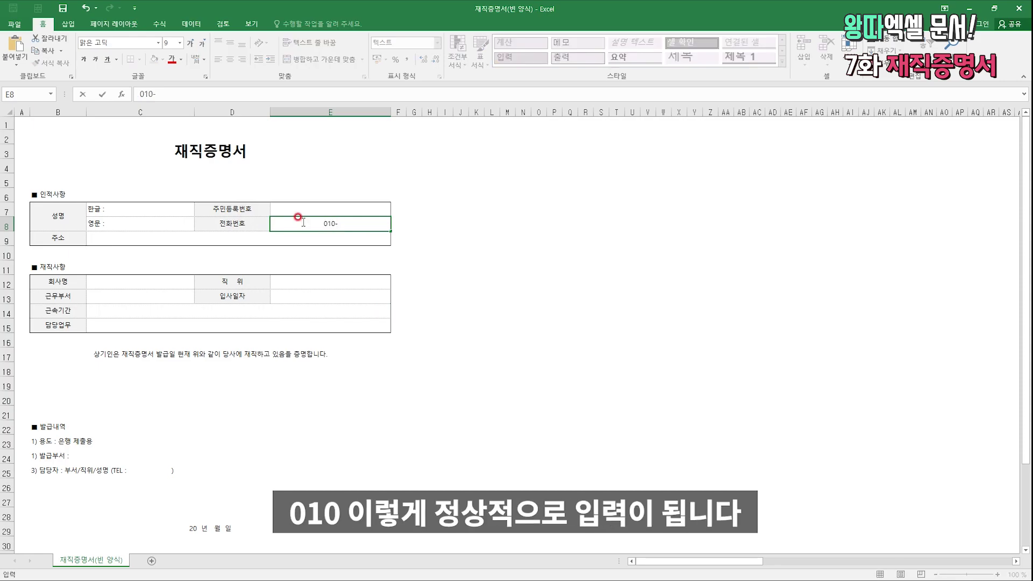
key("Return")
left_click(300, 220)
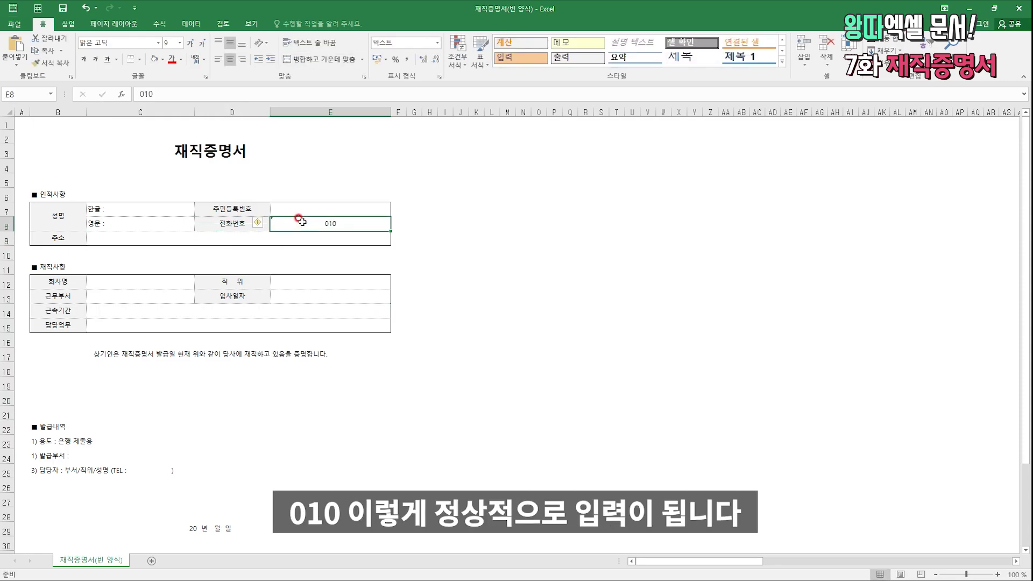
key("Up")
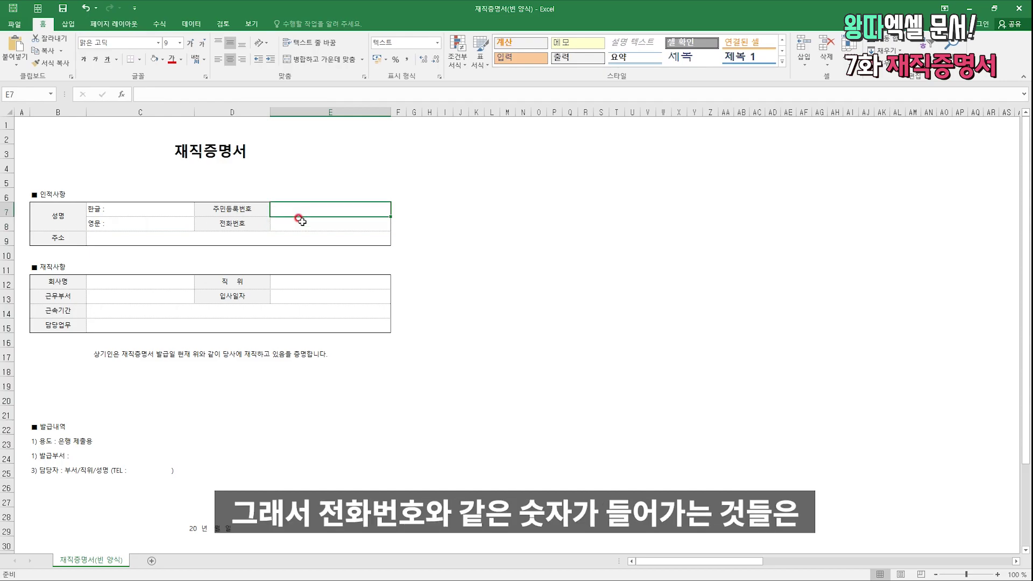
left_click(300, 220)
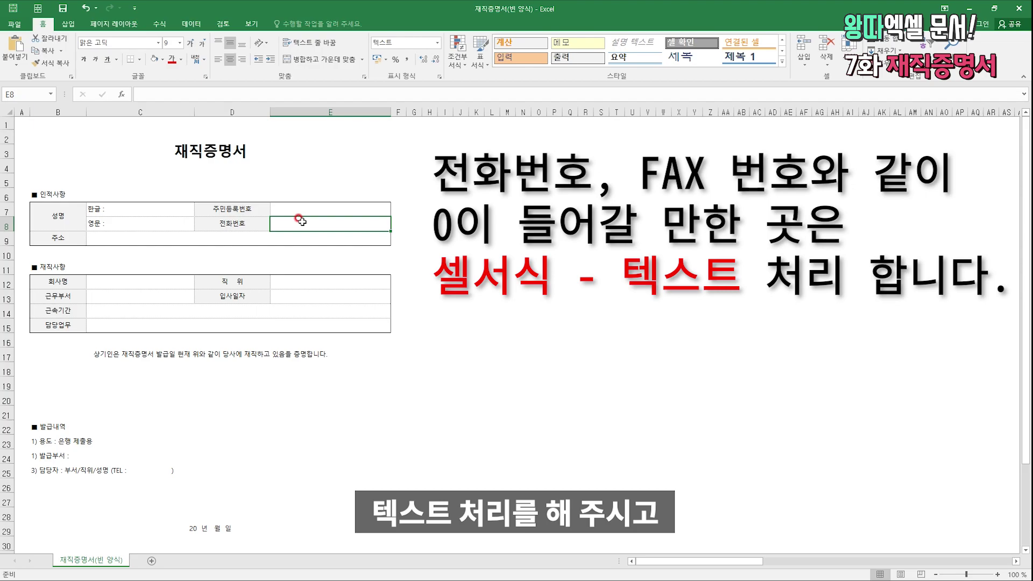
Enter the sample text ㅁㄴㅇㄹㄴㅁㅇㄹ in the 주소 value cell C9 and left-align the cell.
key("Down")
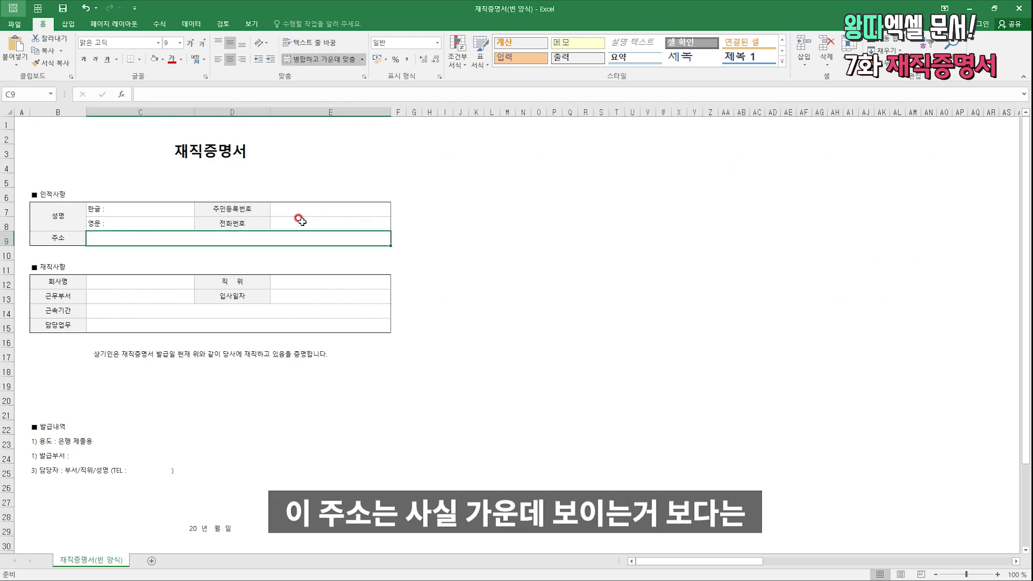
type("ㅁㄴㅇㄹㄴㅁㅇㄹ")
key("Return")
key("Up")
key("alt")
key("h")
key("a")
key("l")
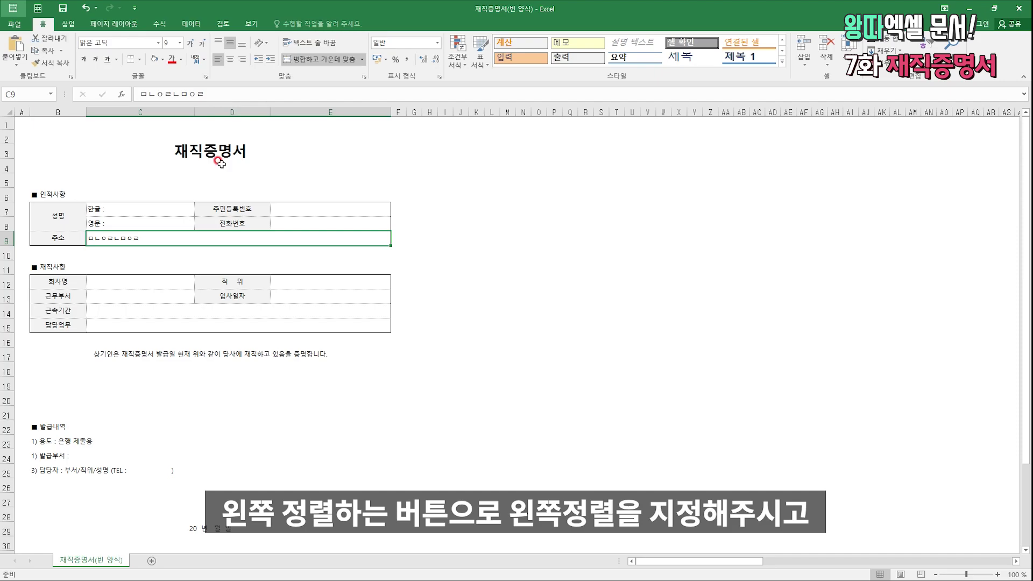
Clear the sample 주소 text and enter ㅇ in the 회사명 cell C12 and the 담당업무 cell C15 to check their alignment.
key("Down")
key("Down")
key("Down")
key("Left")
key("Left")
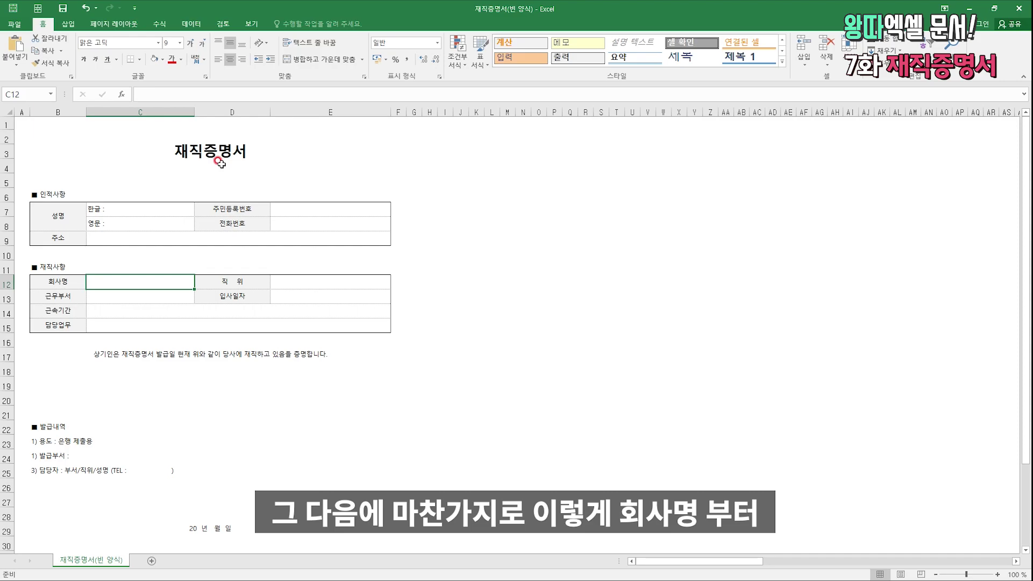
type("ㅇ")
key("Return")
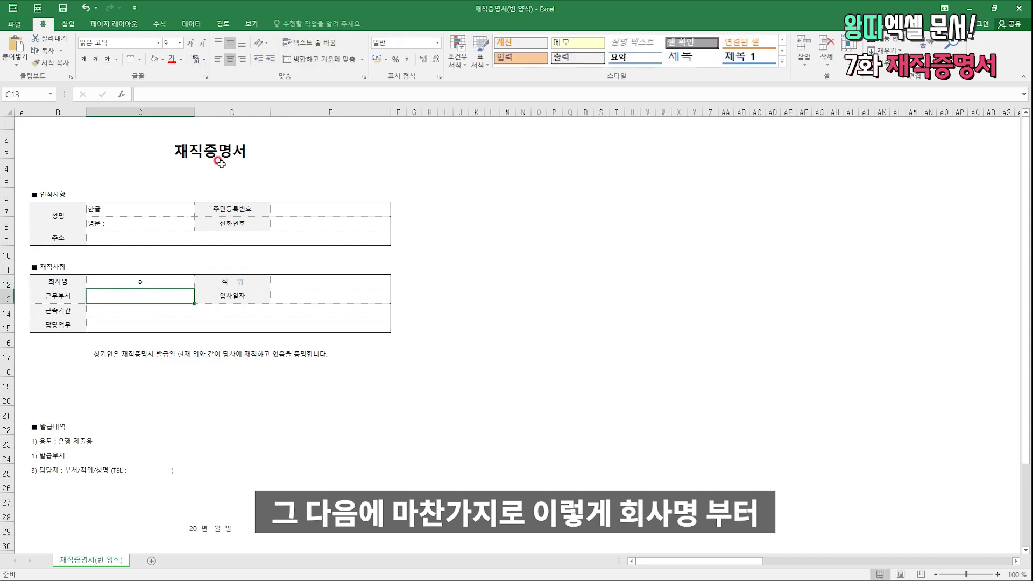
key("Down")
key("Down")
type("ㅇ")
key("Return")
key("Up")
key("Up")
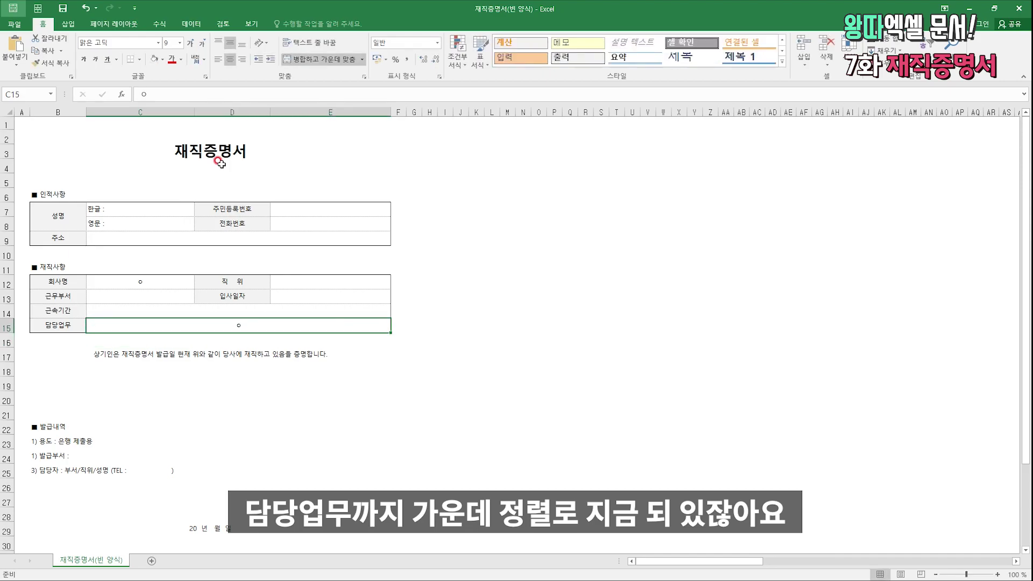
Left-align the 담당업무 value cell C15 and delete the test characters from C12 and C15.
left_click(160, 282)
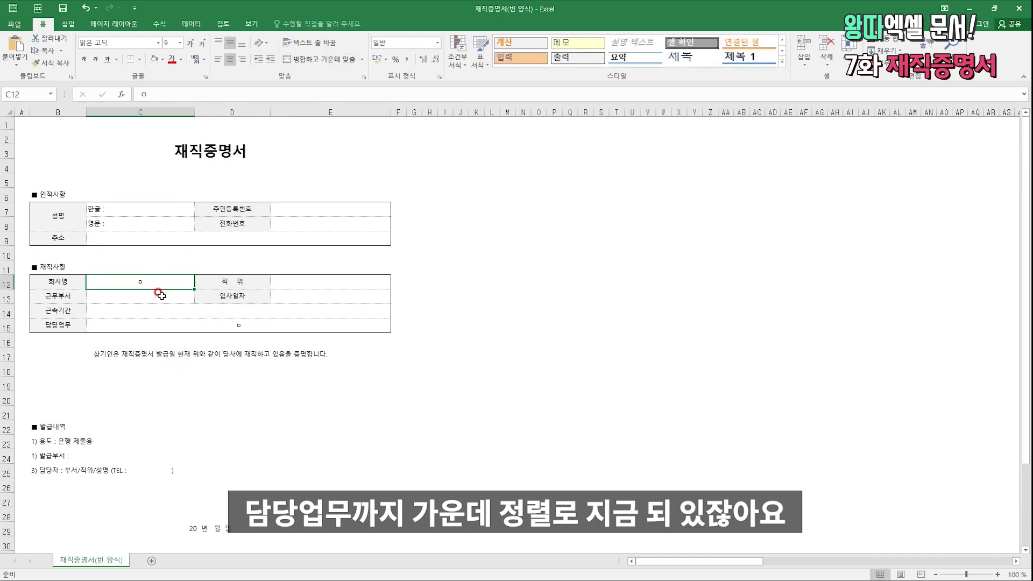
key("Delete")
key("Down")
key("Down")
key("Down")
key("alt+h")
key("a")
key("l")
key("Delete")
key("Up")
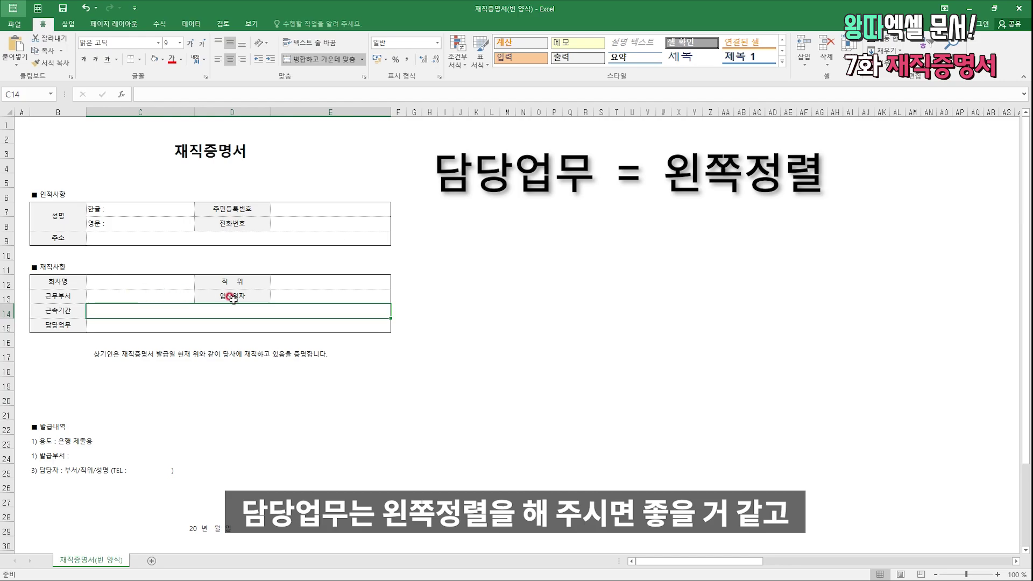
Set the number format of the 입사일자 value cell E13 to date (날짜) in the *2012-03-14 style.
left_click(286, 293)
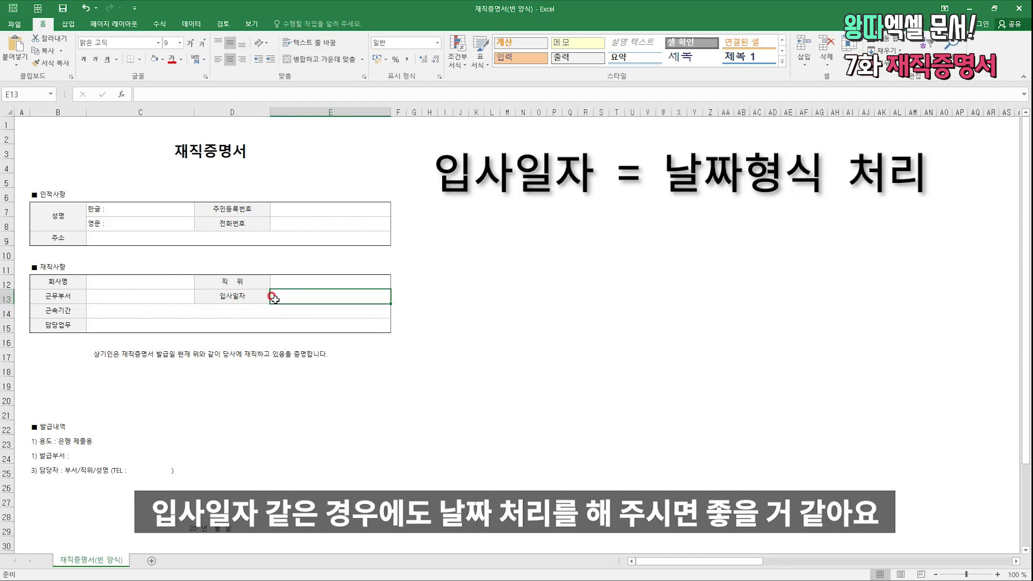
key("ctrl+1")
left_click(263, 224)
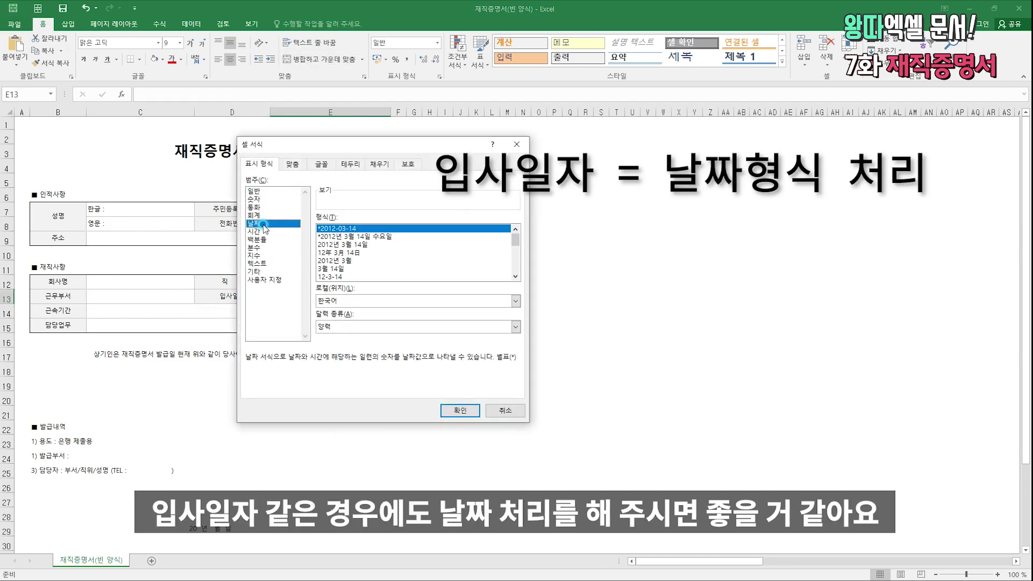
left_click(164, 305)
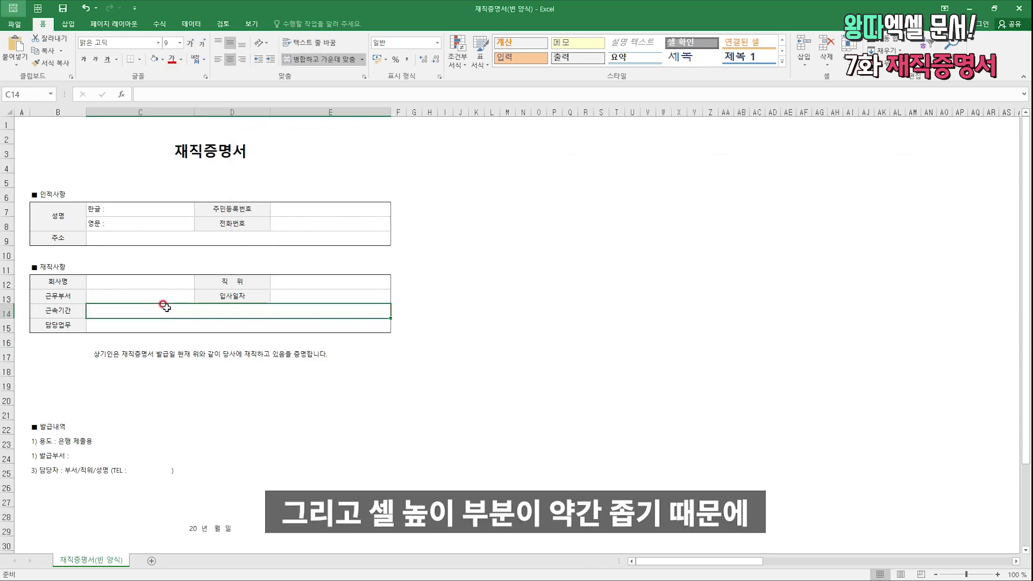
Set the row height of the 인적사항 table rows 7 to 9 to 22.5.
left_click(141, 211)
left_click_drag(141, 211, 102, 240)
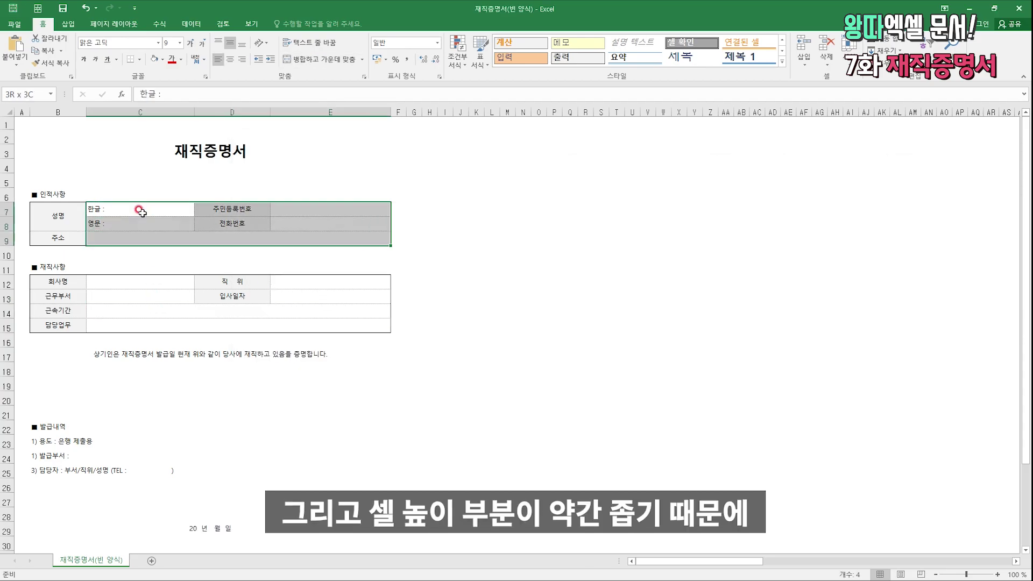
key("shift+space")
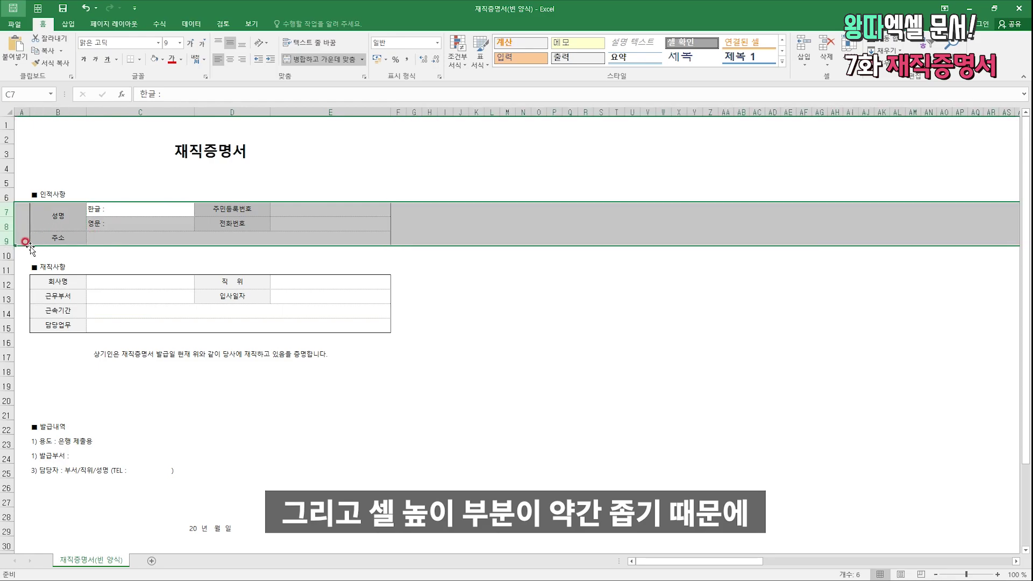
key("Up")
key("Down")
key("shift+Down")
key("shift+Down")
key("shift+space")
right_click(10, 233)
left_click(46, 357)
left_click(58, 252)
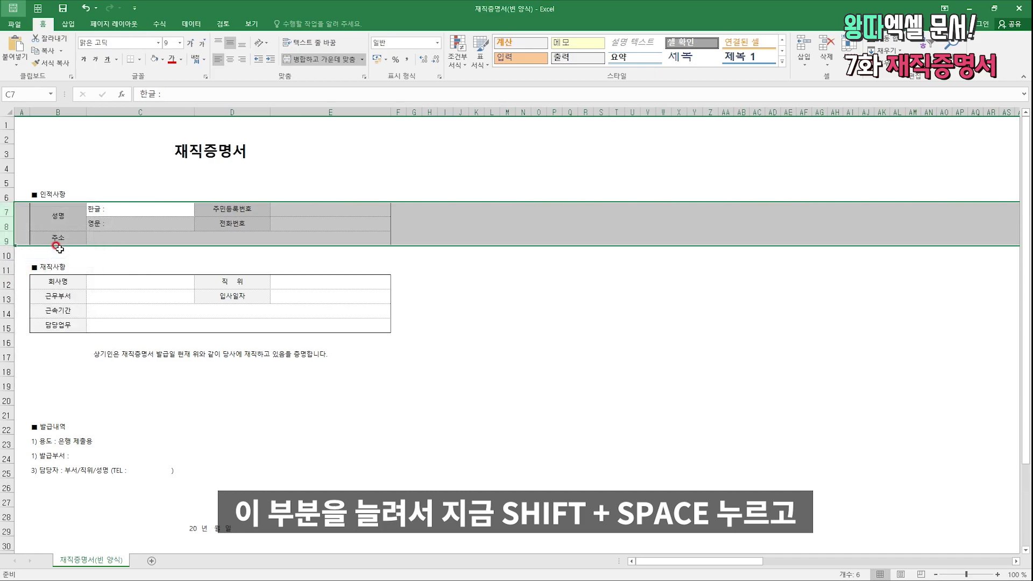
key("Menu")
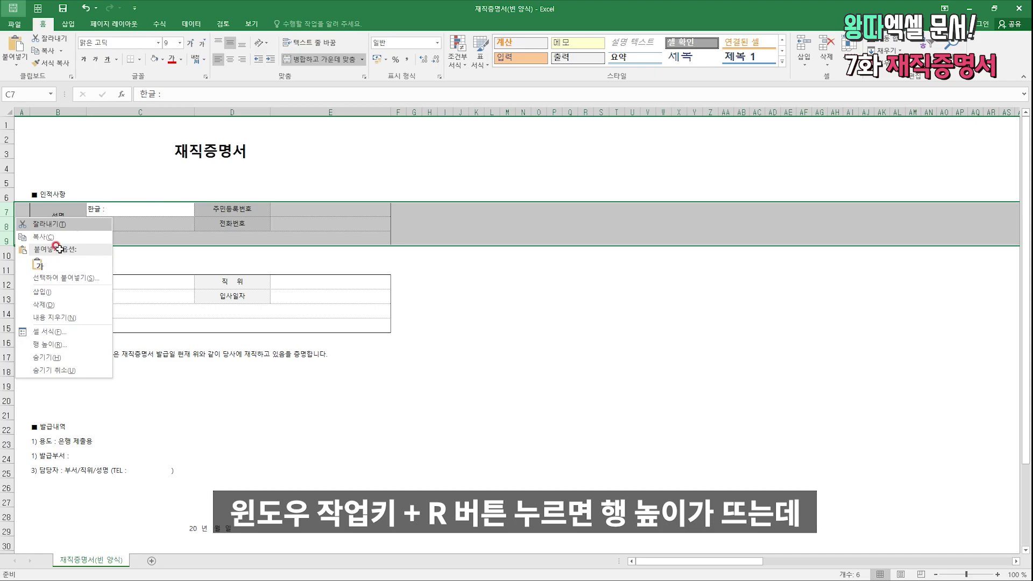
key("r")
type("22.5")
key("Return")
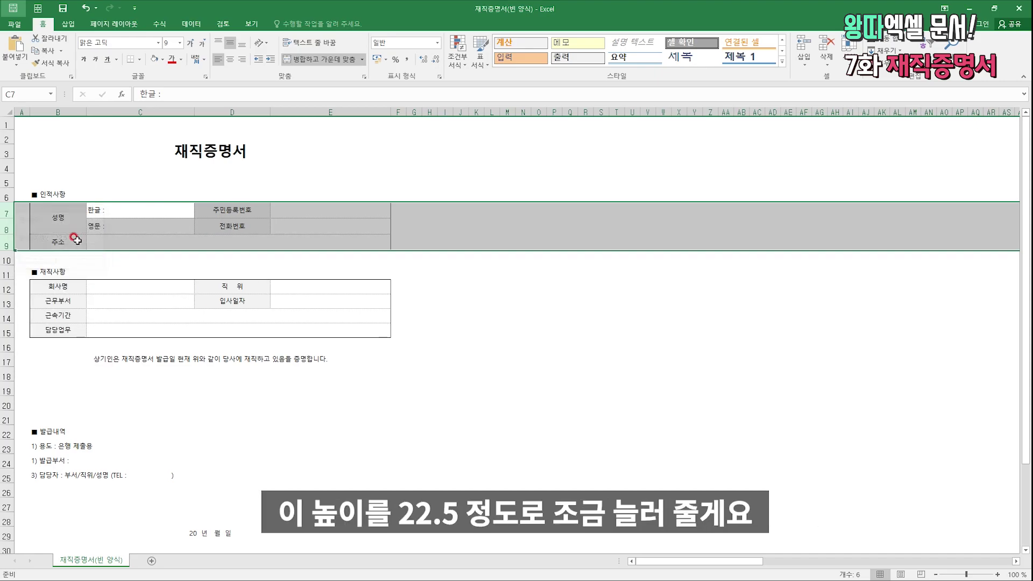
Set the row height of the 재직사항 table rows 12 to 15 to 22.5.
left_click(166, 286)
left_click_drag(169, 301, 166, 327)
key("shift+space")
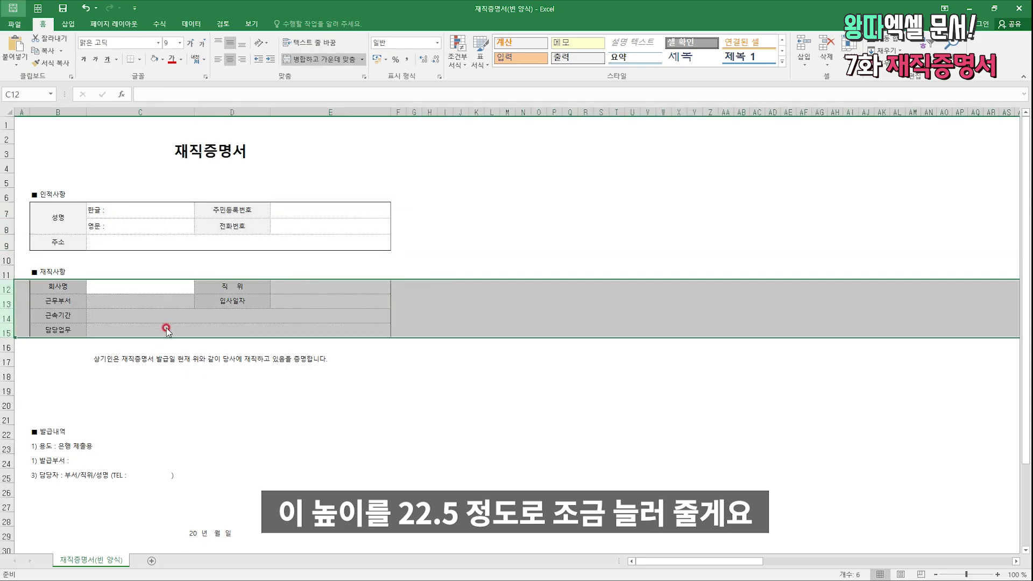
key("alt+h")
type("oh22")
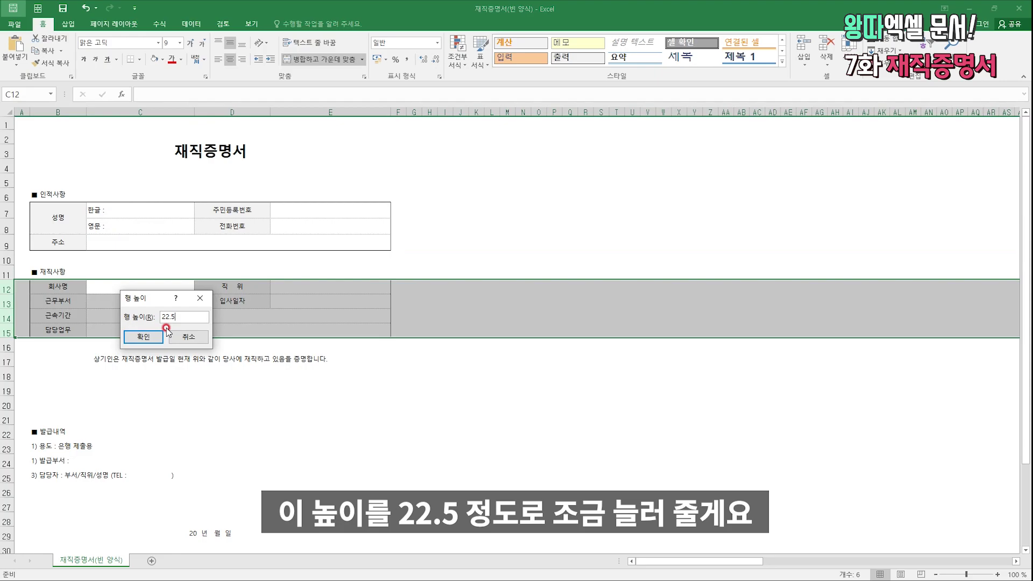
key("Return")
Enlarge the 담당업무 row 15 to nearly twice the height of the other table rows.
left_click(57, 336)
left_click_drag(10, 345, 10, 357)
left_click(102, 329)
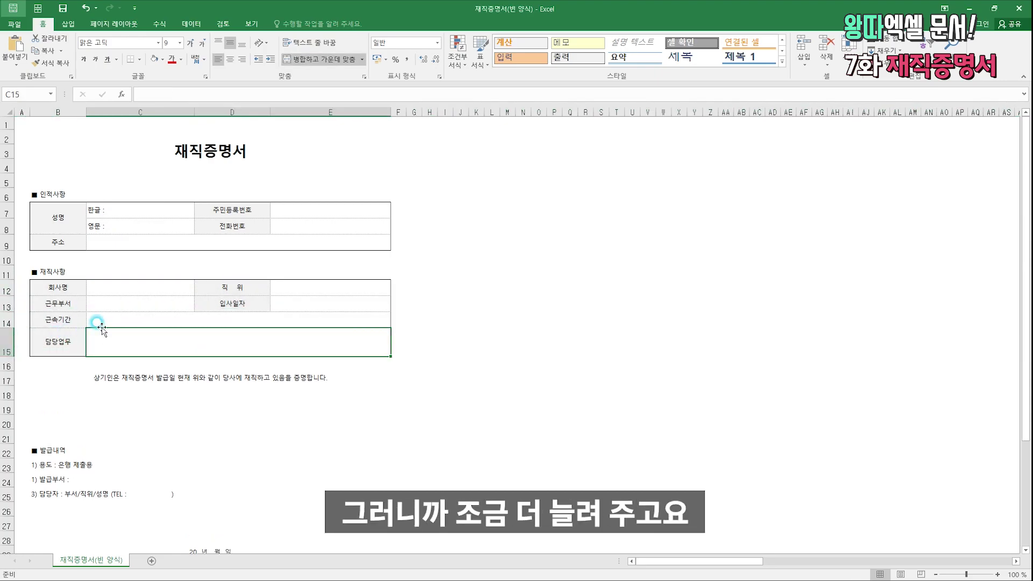
Look over the lower part of the form and check its page fit in the print preview.
scroll(106, 321, "down", 2)
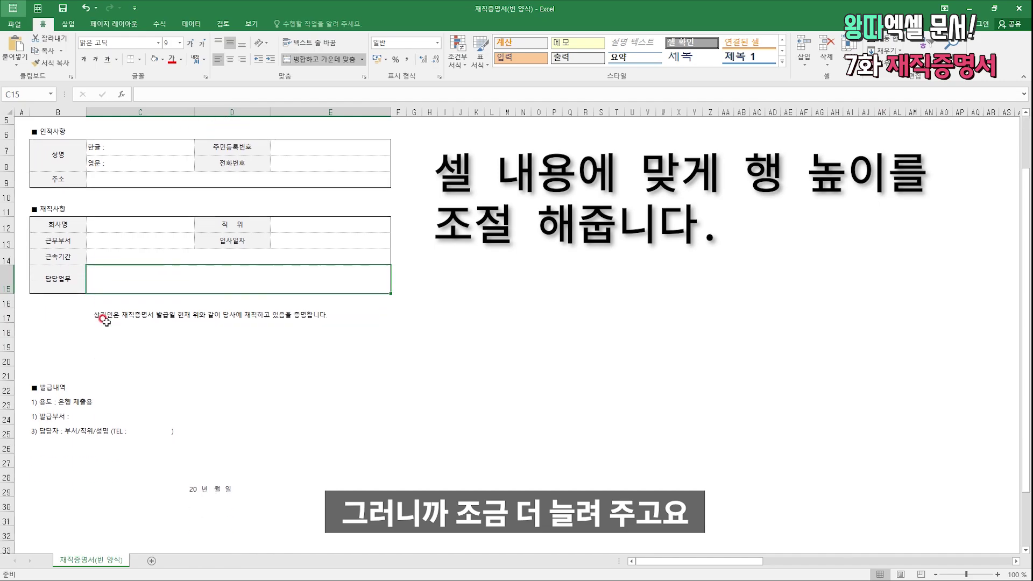
scroll(106, 321, "down", 2)
scroll(105, 321, "up", 3)
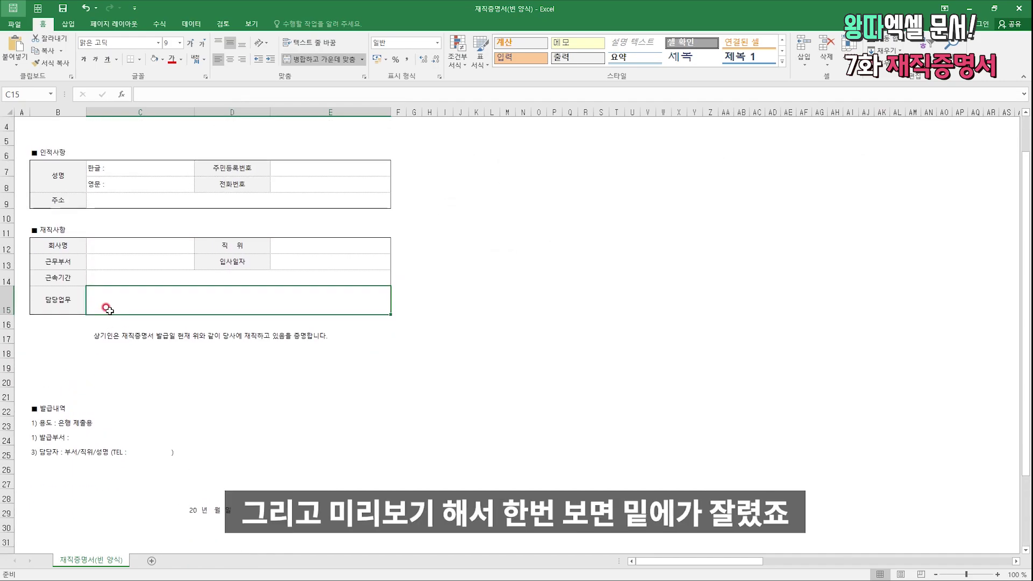
key("ctrl+p")
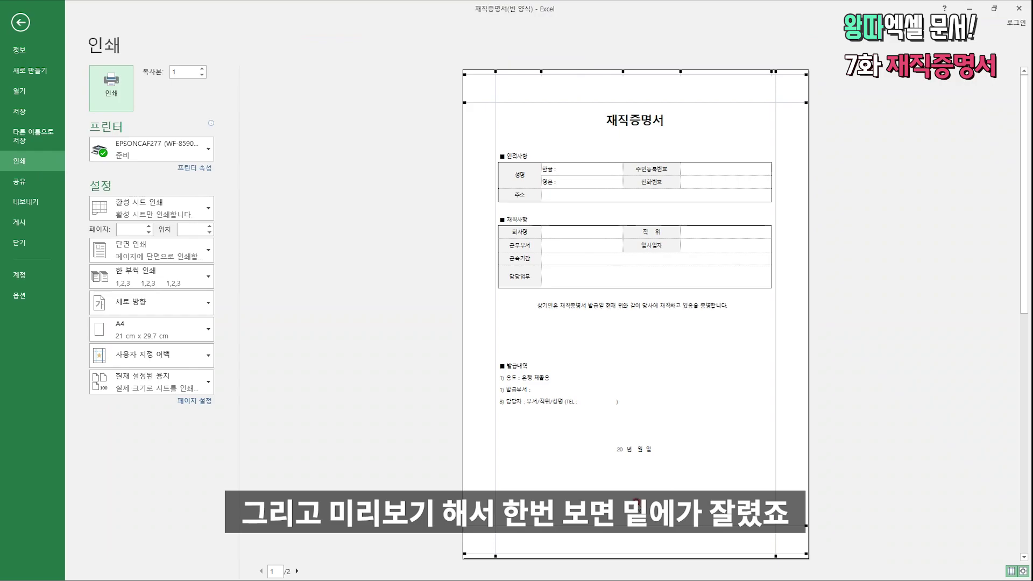
key("Escape")
Delete the blank row 31 between the date line and the company signature, and open the print preview briefly.
scroll(249, 378, "down", 3)
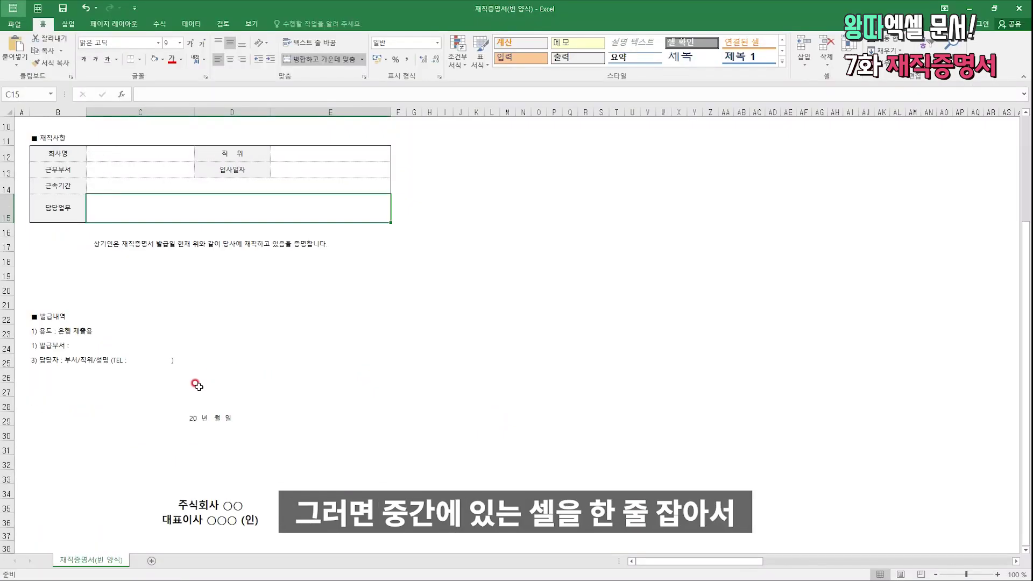
left_click(220, 402)
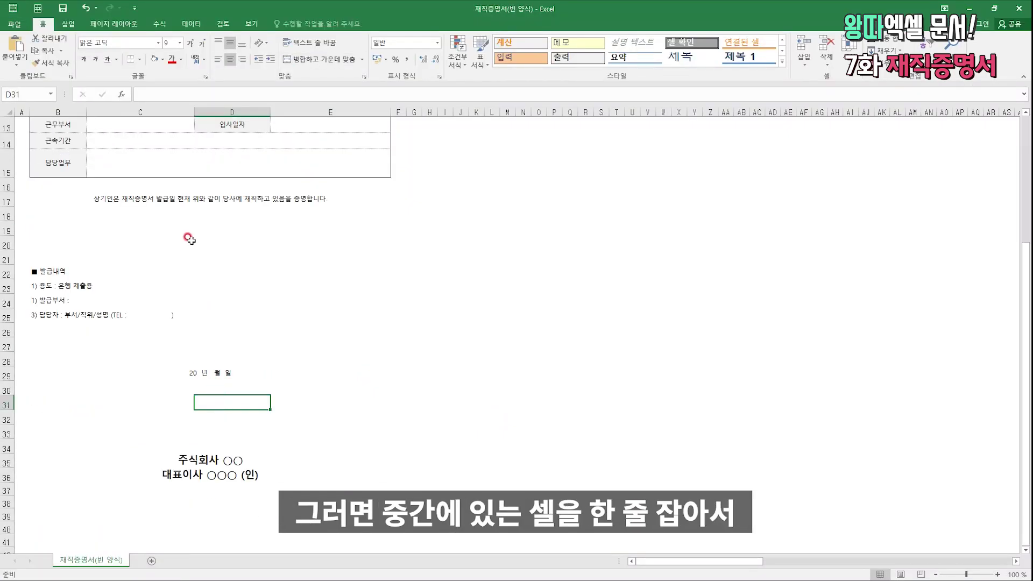
key("shift+space")
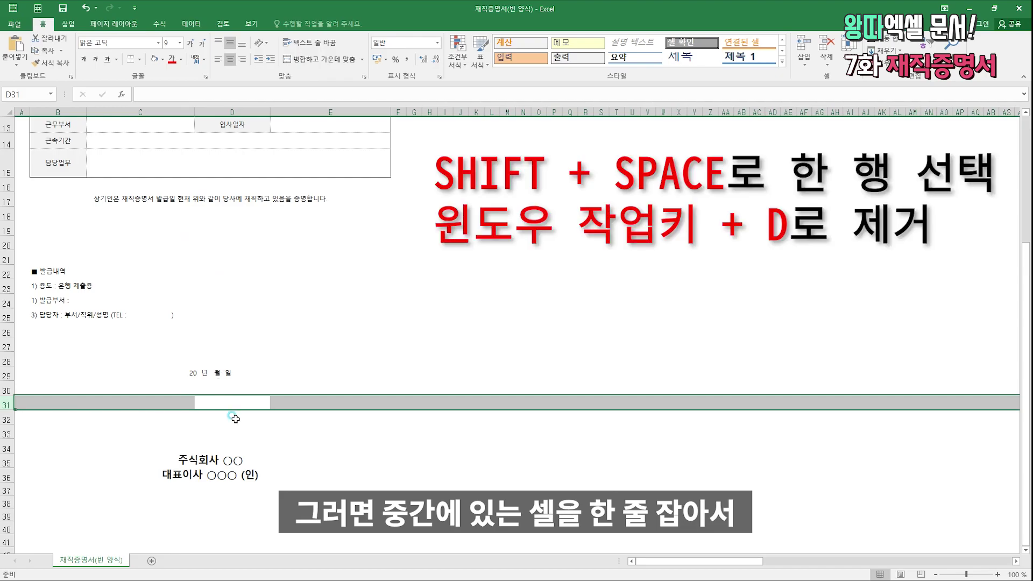
left_click(228, 402)
key("shift+space")
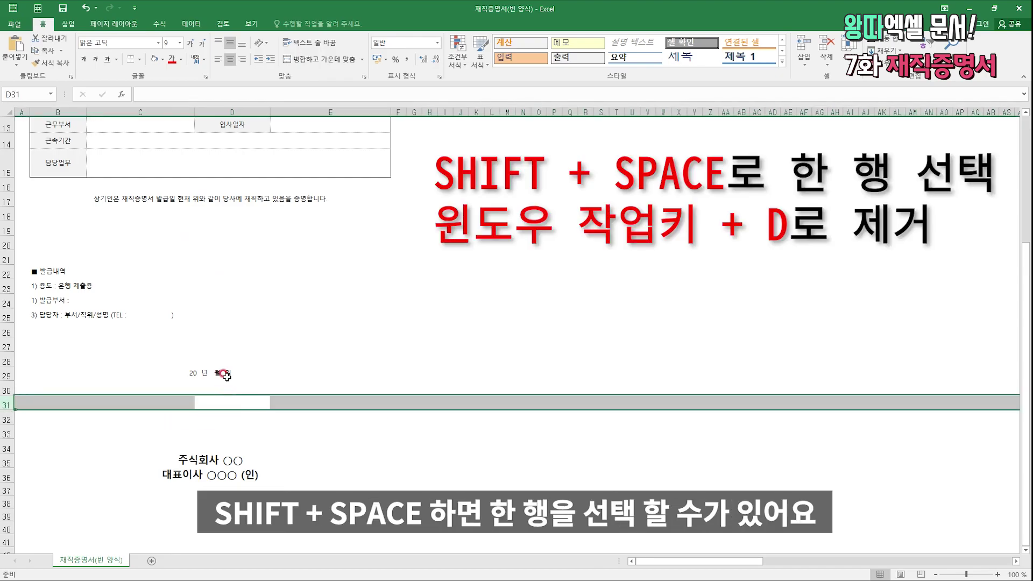
key("Menu")
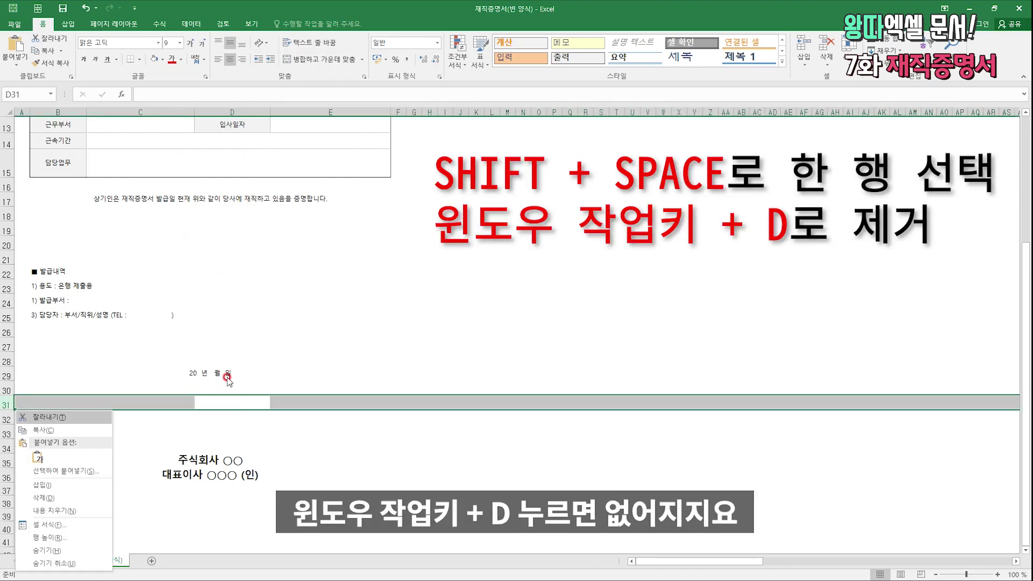
key("d")
key("ctrl+p")
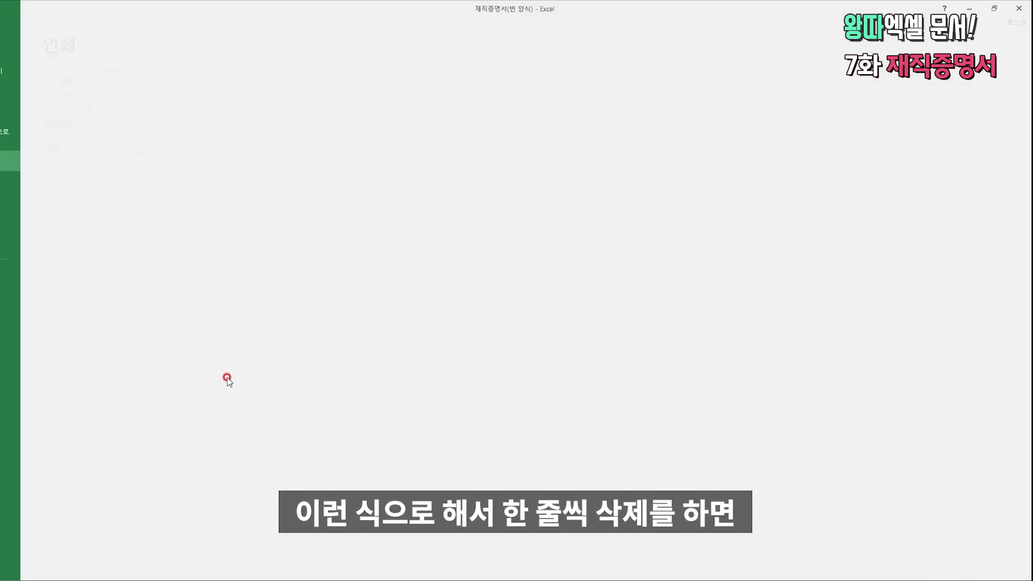
key("Escape")
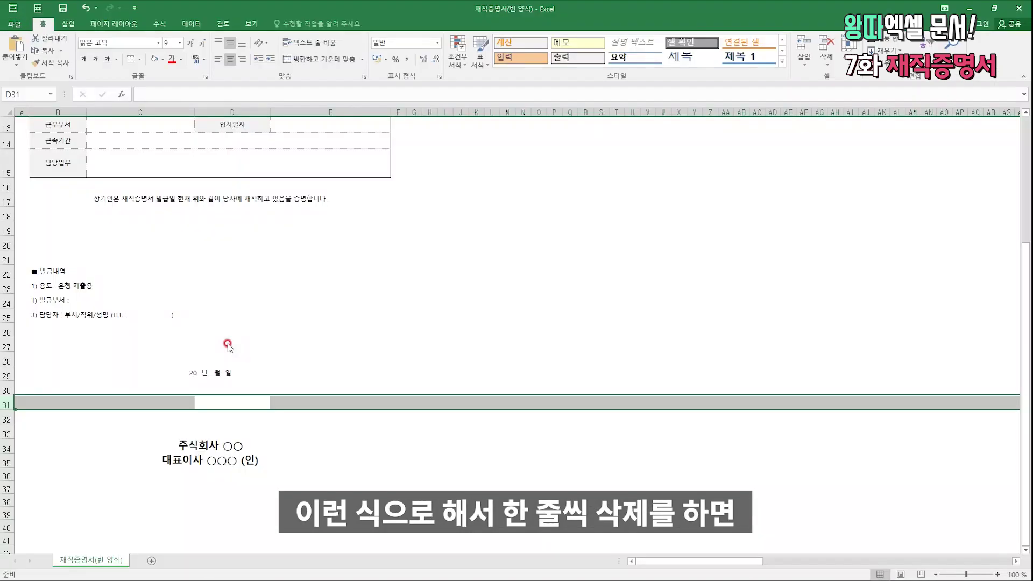
Delete the blank row 20 above 발급내역, check the page fit in the print preview, and return to cell A1.
left_click(214, 240)
key("shift+space")
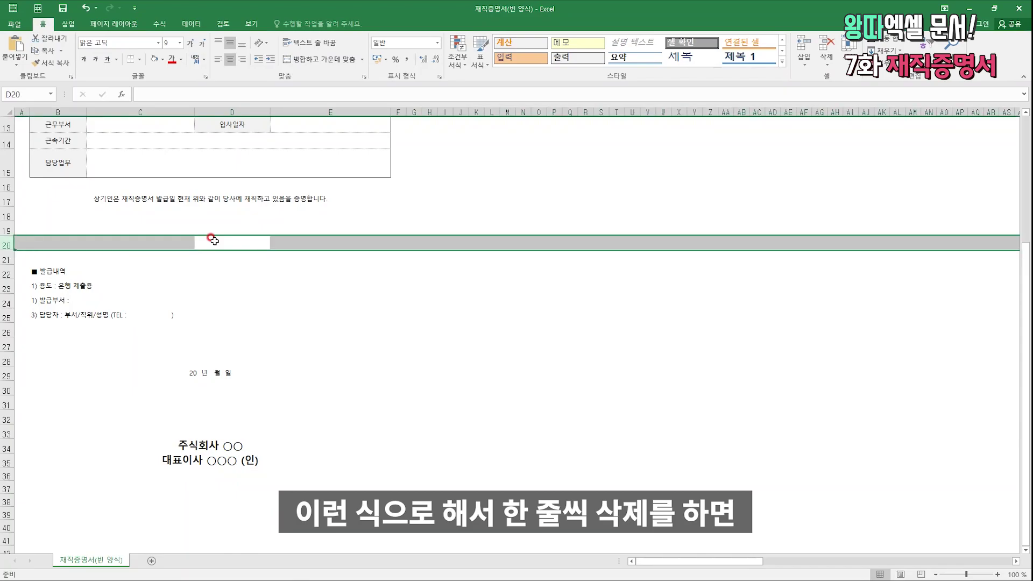
key("ctrl+minus")
key("ctrl+p")
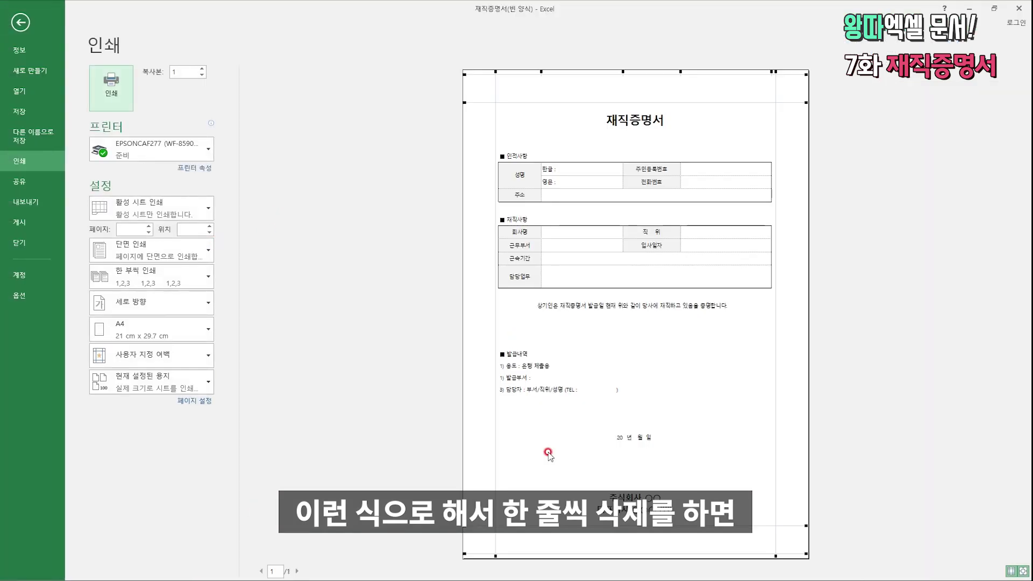
key("Escape")
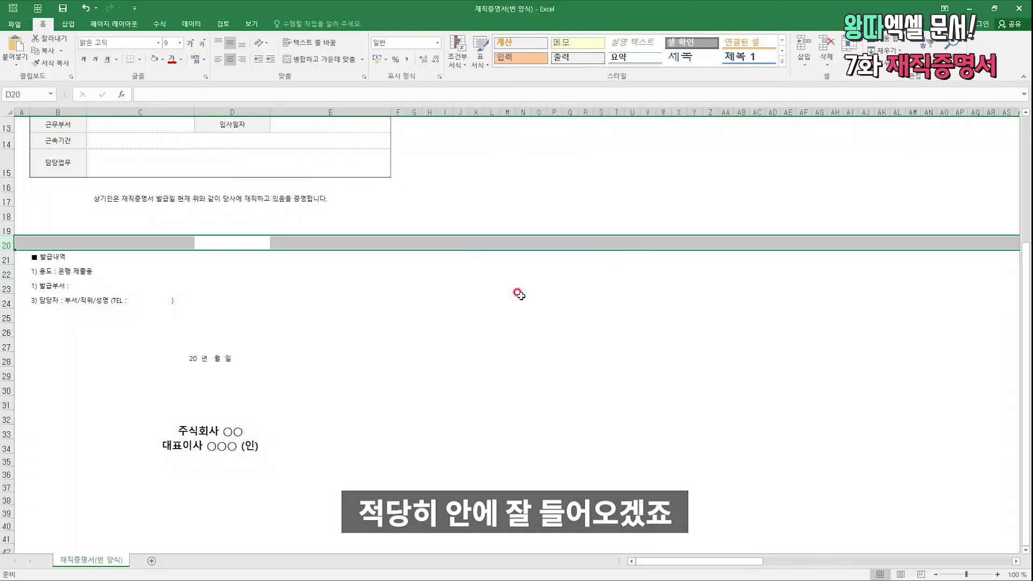
key("ctrl+Home")
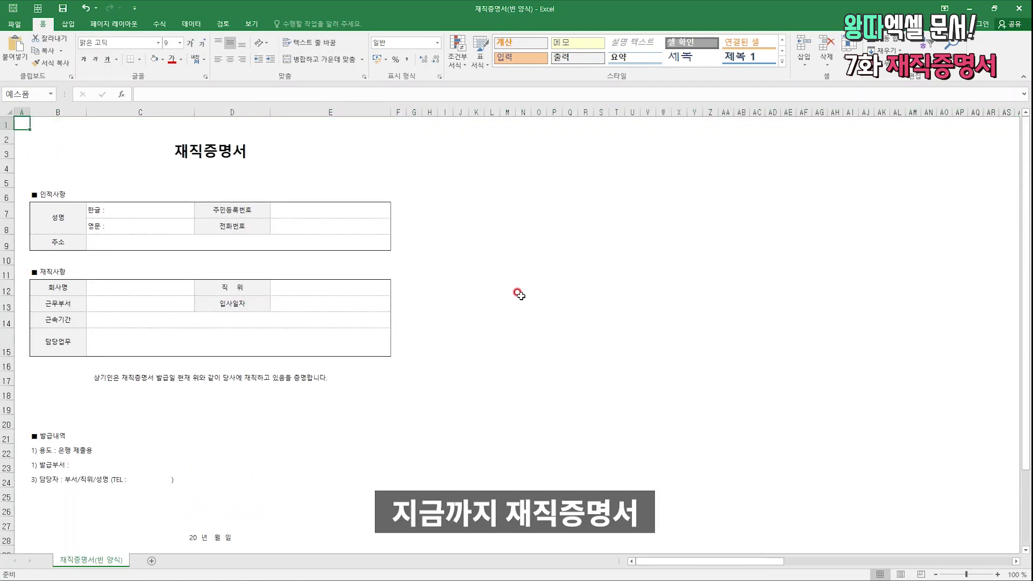